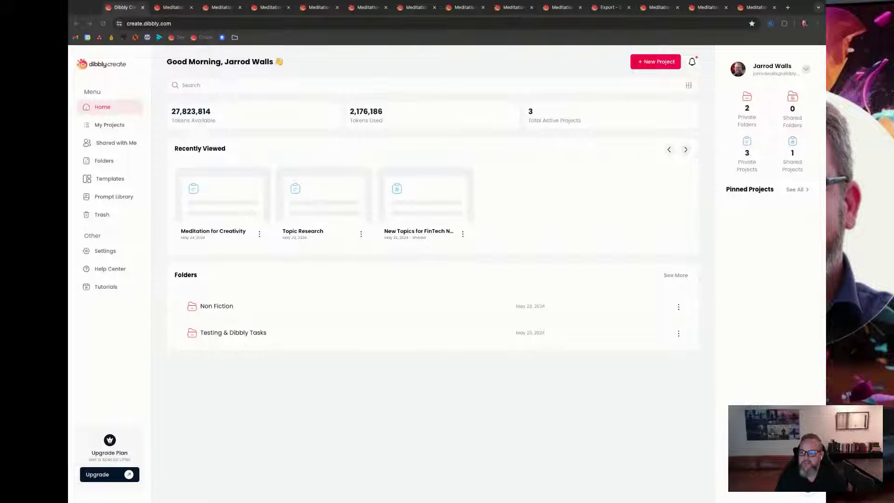
# - Look through the My Projects, Shared with Me, Folders, Templates, Prompt Library and Trash pages
pyautogui.click(102, 129)
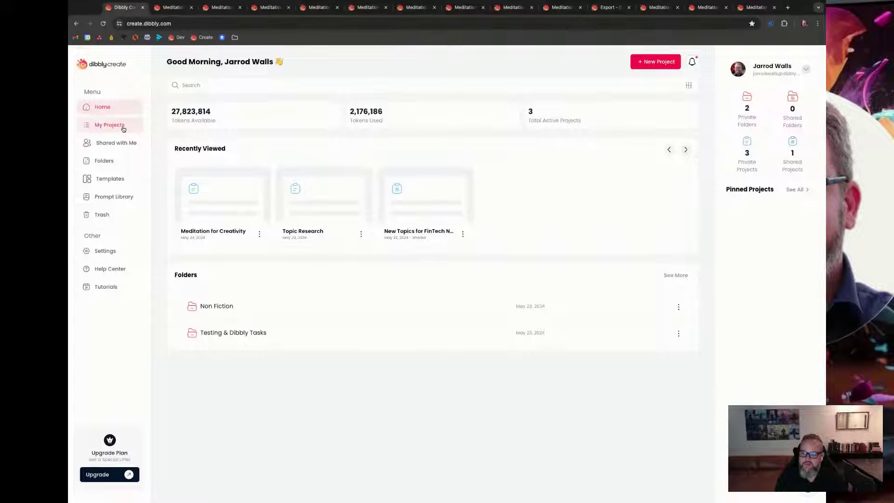
pyautogui.click(123, 129)
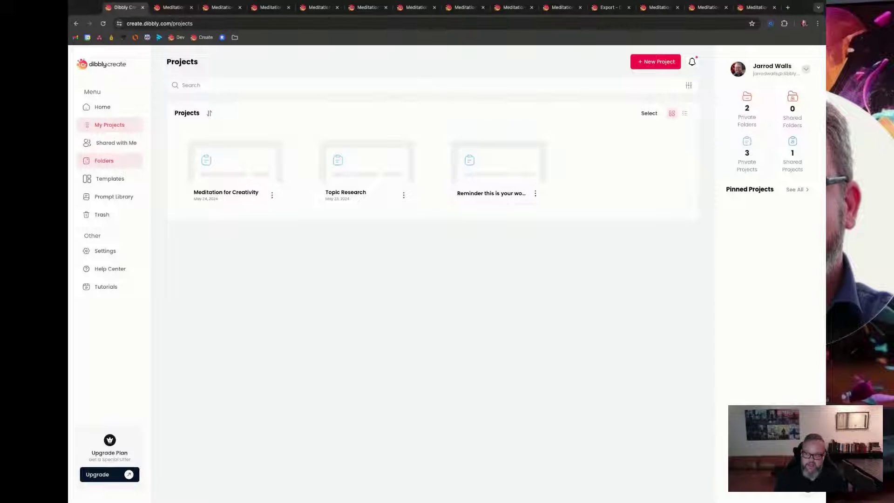
pyautogui.click(115, 145)
pyautogui.click(111, 161)
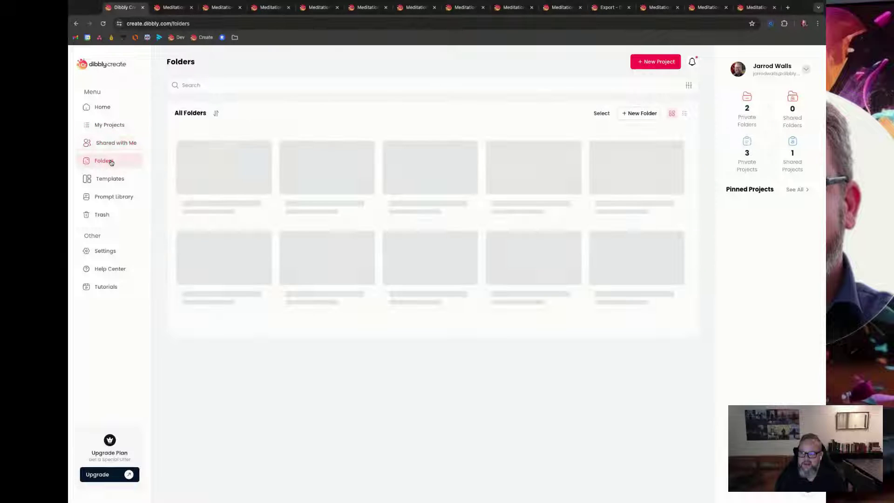
pyautogui.click(114, 179)
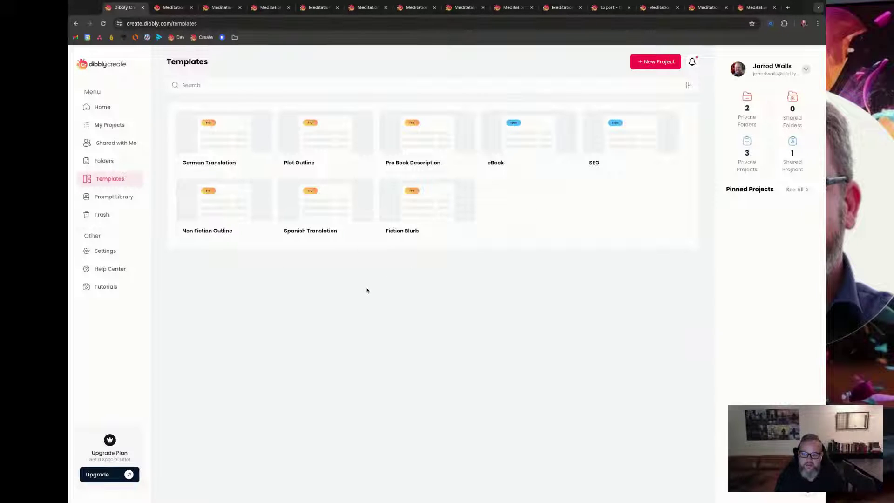
pyautogui.click(102, 197)
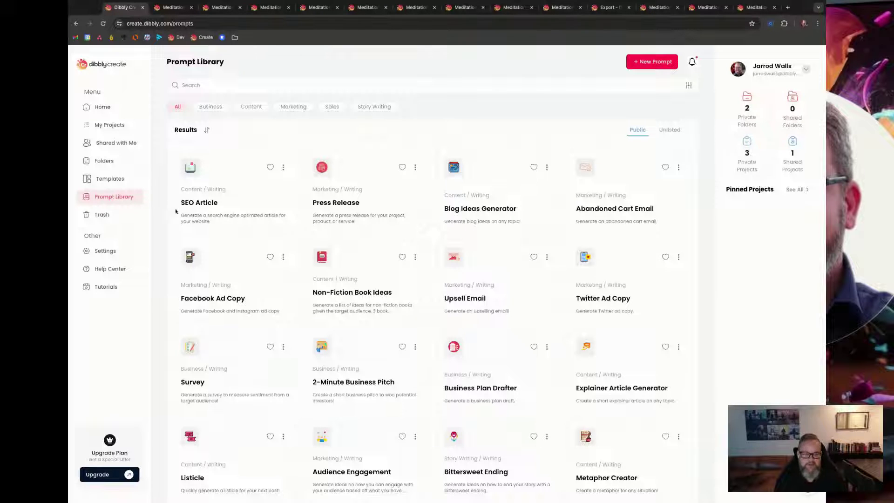
pyautogui.click(118, 217)
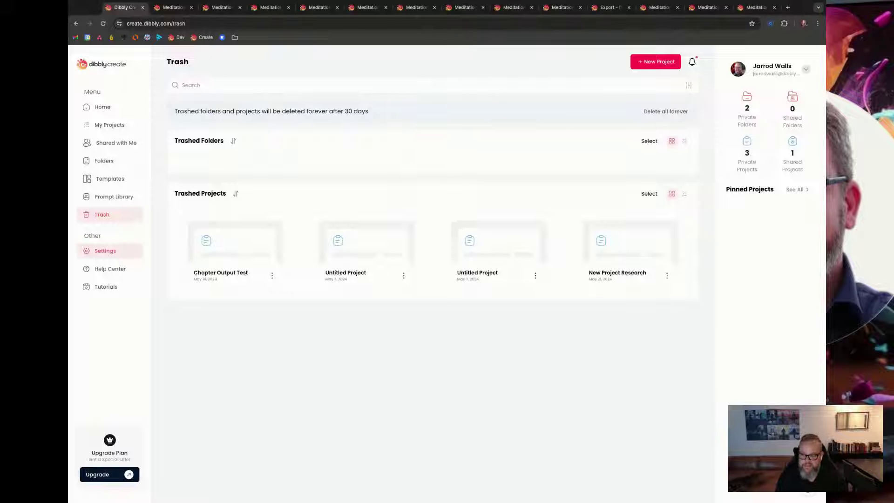
# - View the account settings, then check the Help Center options and close them
pyautogui.click(94, 252)
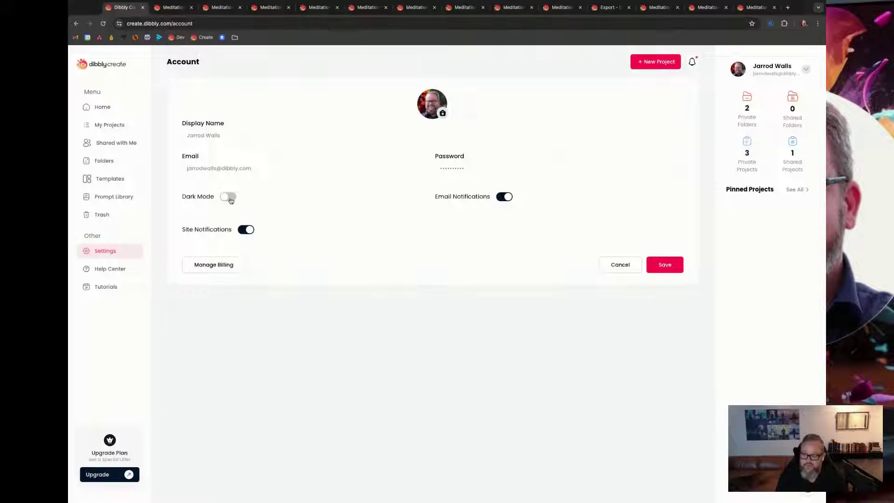
pyautogui.click(111, 274)
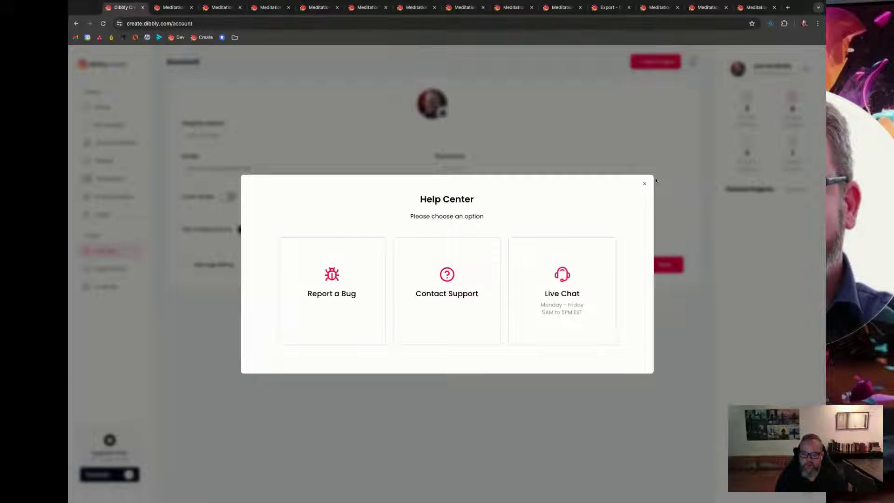
pyautogui.click(644, 184)
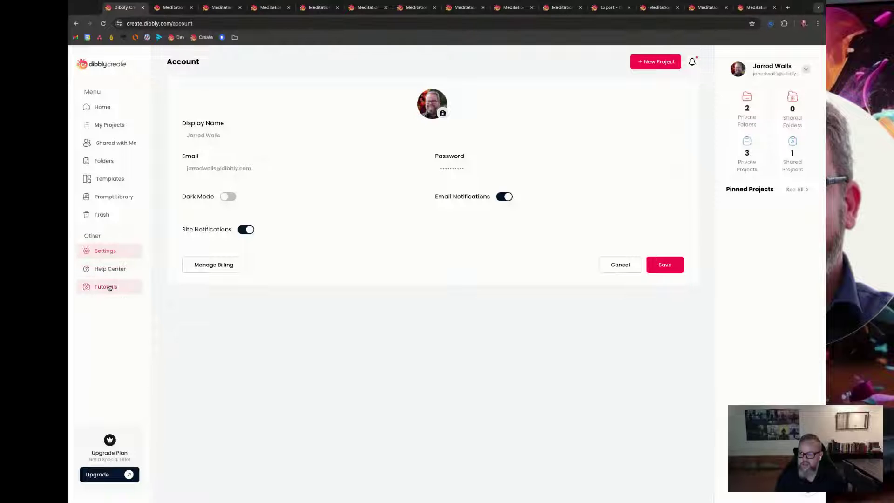
# - Open the Category Search Analysis note in the Meditation for Creativity project and glance at the matching KIP Generate research
pyautogui.click(112, 113)
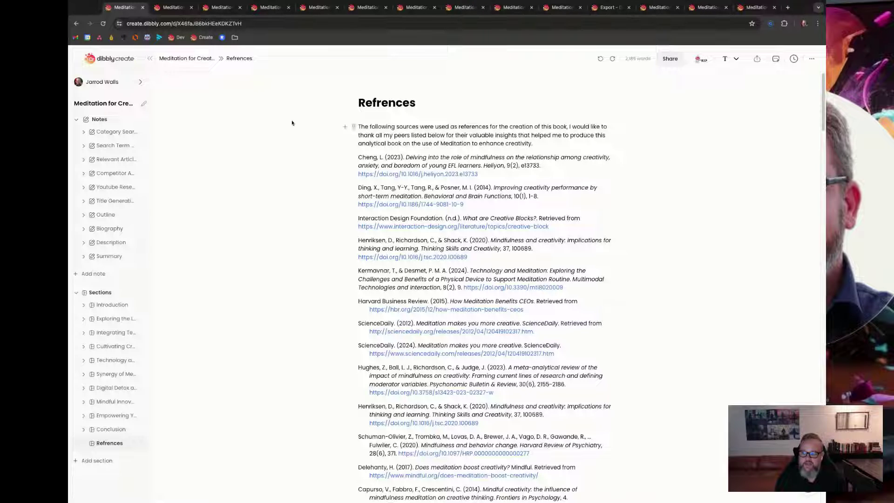
pyautogui.click(116, 133)
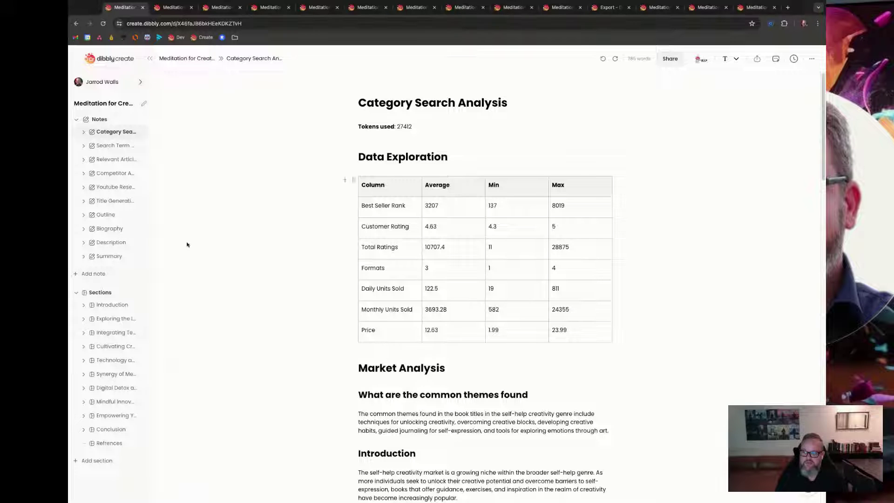
pyautogui.click(171, 8)
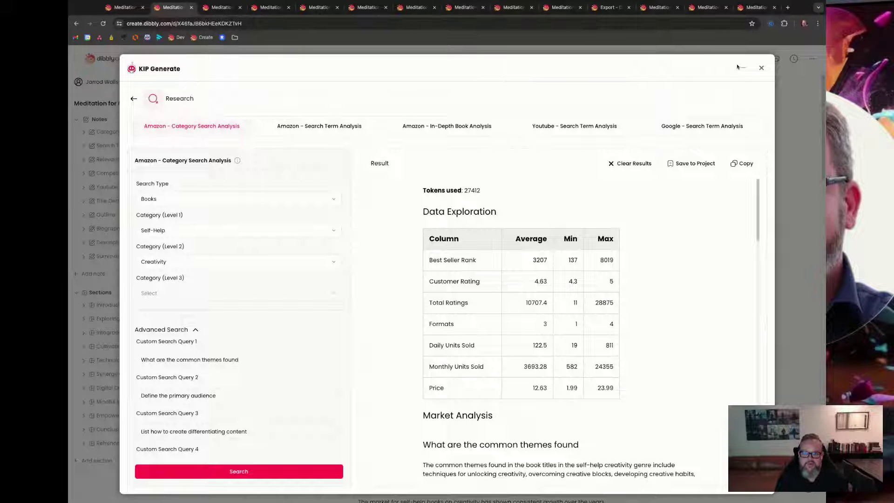
pyautogui.click(123, 7)
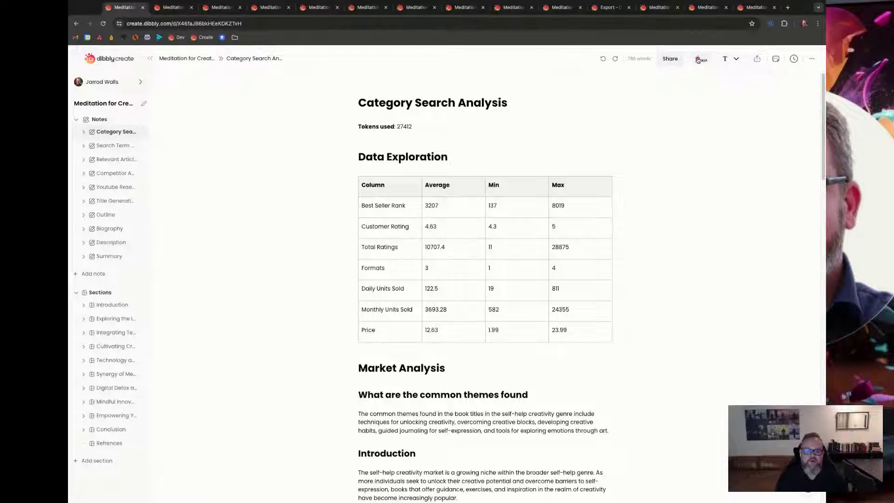
# - View all tools in KIP Generate from the note, dismiss the KIP chat, and close the tool list
pyautogui.click(698, 60)
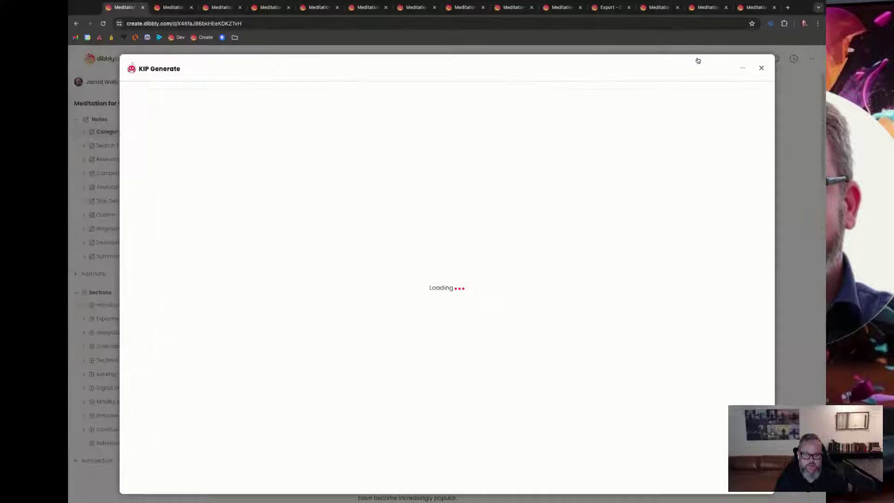
pyautogui.click(760, 68)
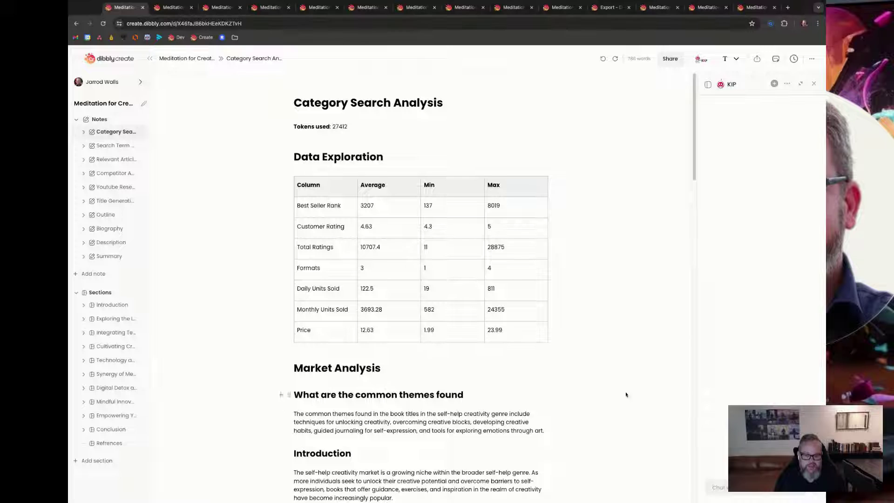
pyautogui.click(700, 58)
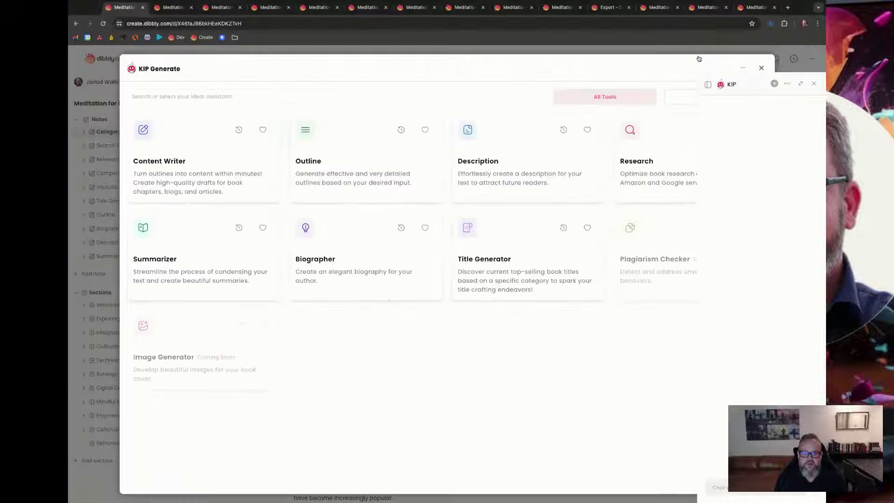
pyautogui.click(813, 83)
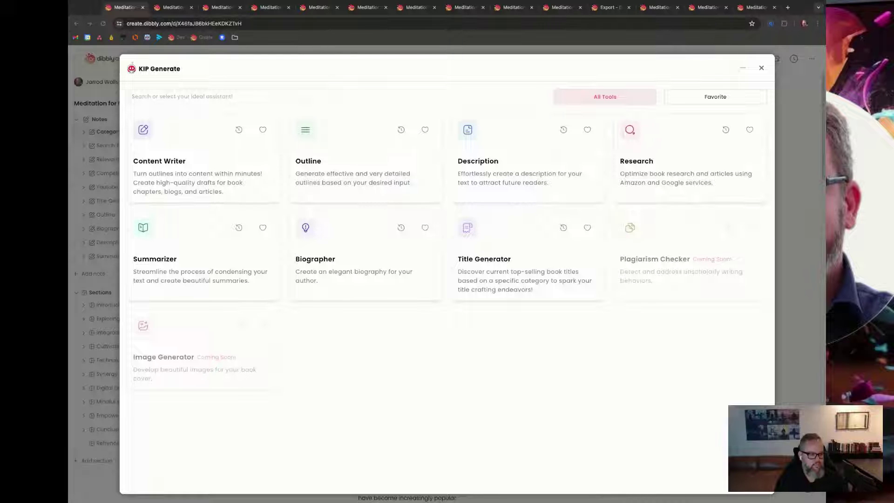
pyautogui.click(708, 407)
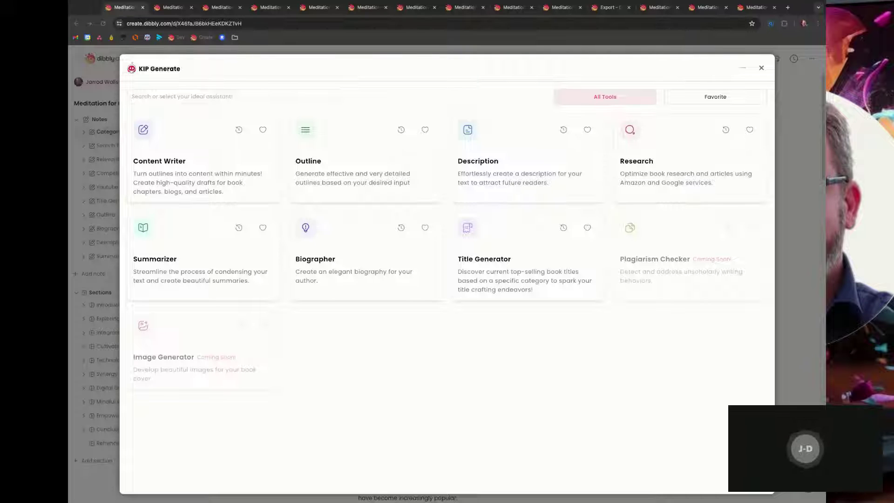
pyautogui.click(761, 68)
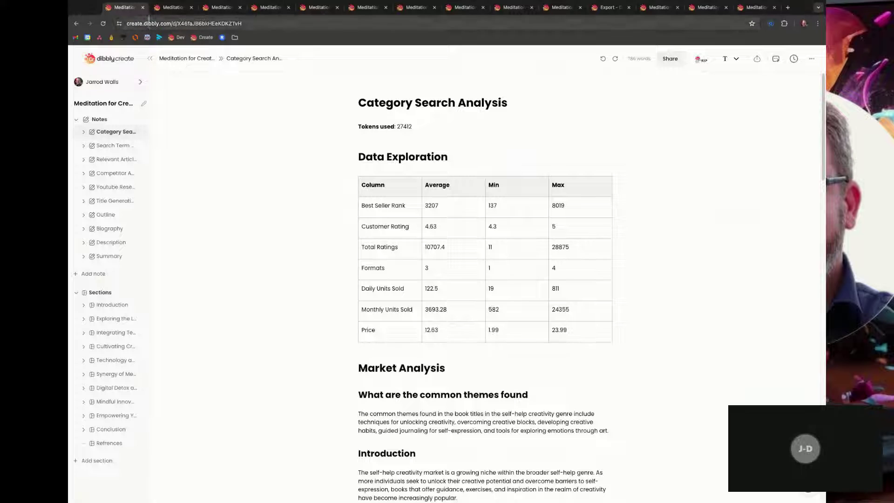
# - Return to the Amazon category search analysis and check the Category (Level 1) choices, keeping Self-Help
pyautogui.click(176, 13)
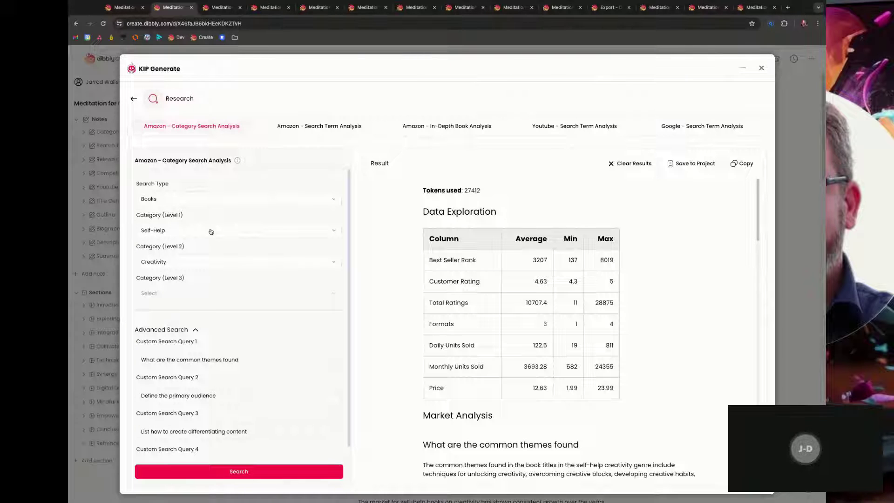
pyautogui.press('space')
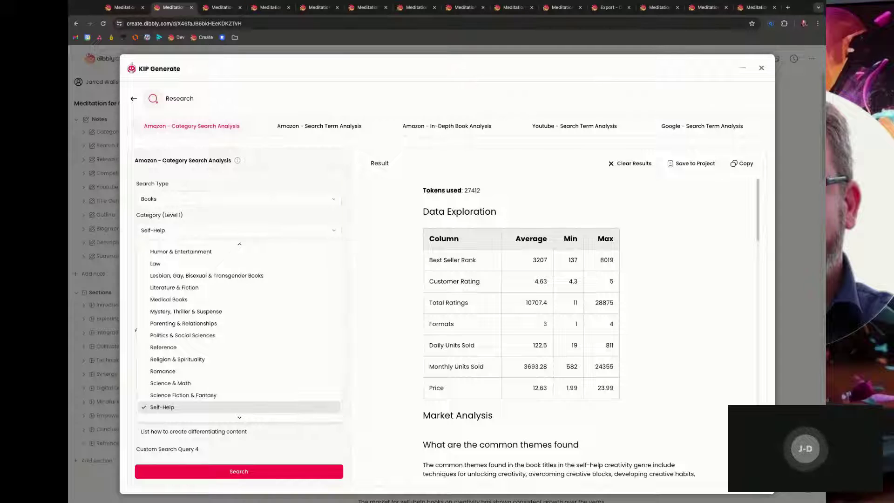
pyautogui.press('Return')
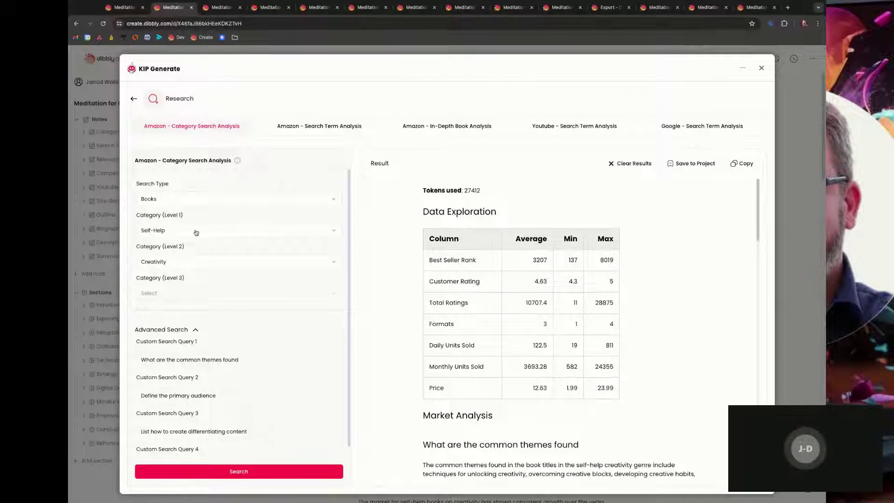
# - Review the custom search queries and read the category analysis result from Data Exploration through Market Analysis, Category Problems and Questions, and Market Goals
pyautogui.scroll(-1, 252, 296)
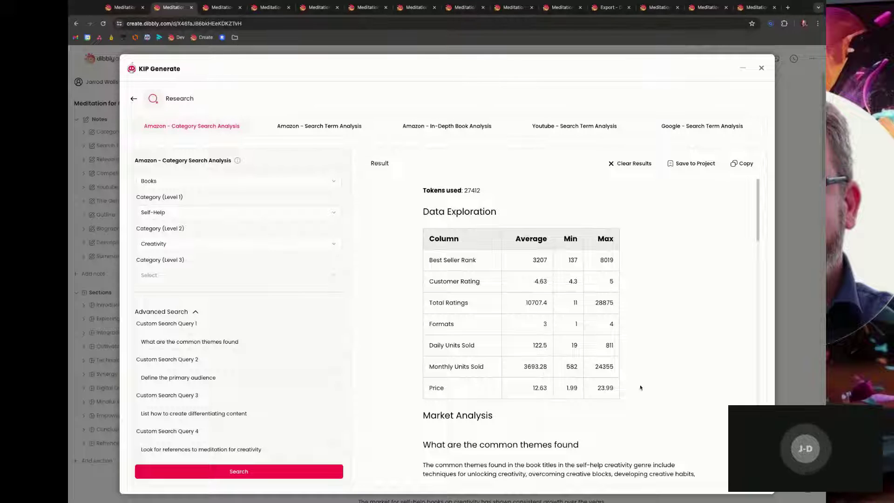
pyautogui.scroll(-3, 755, 237)
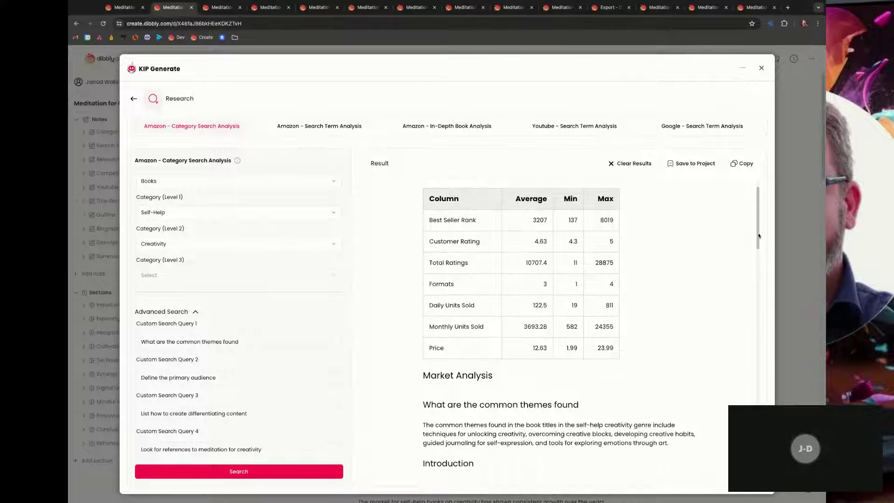
pyautogui.scroll(-5, 758, 235)
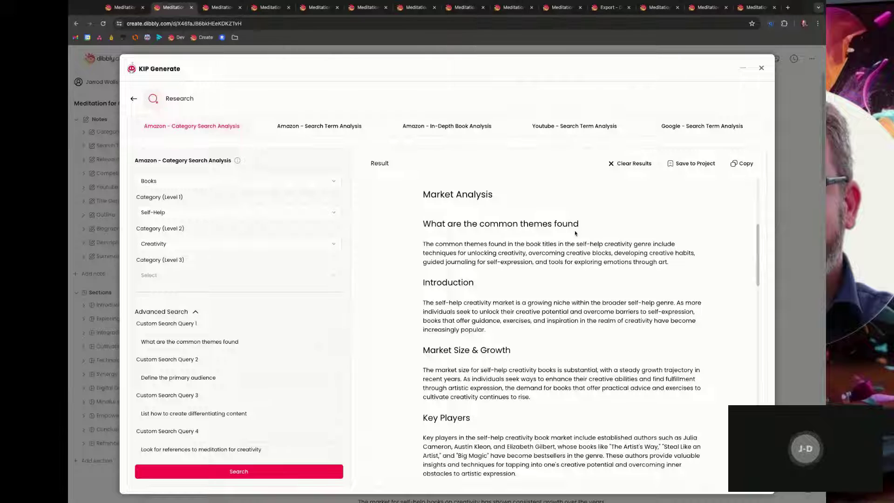
pyautogui.scroll(-3, 441, 305)
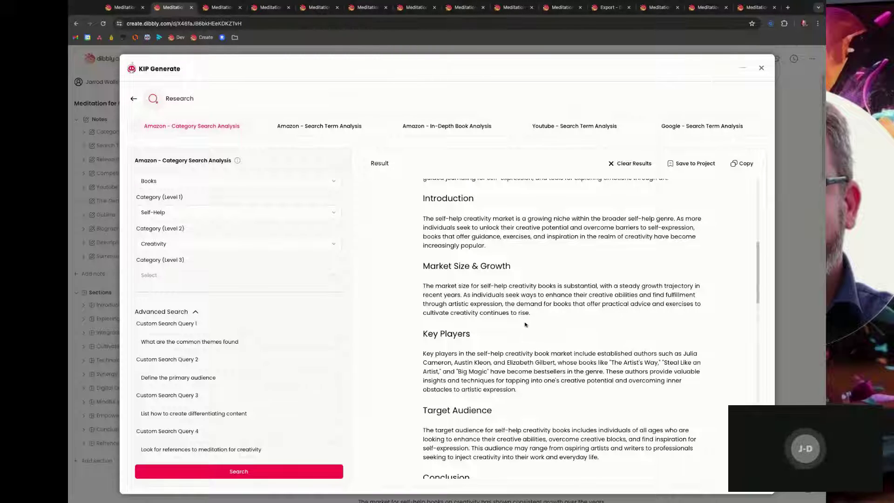
pyautogui.scroll(-1, 548, 316)
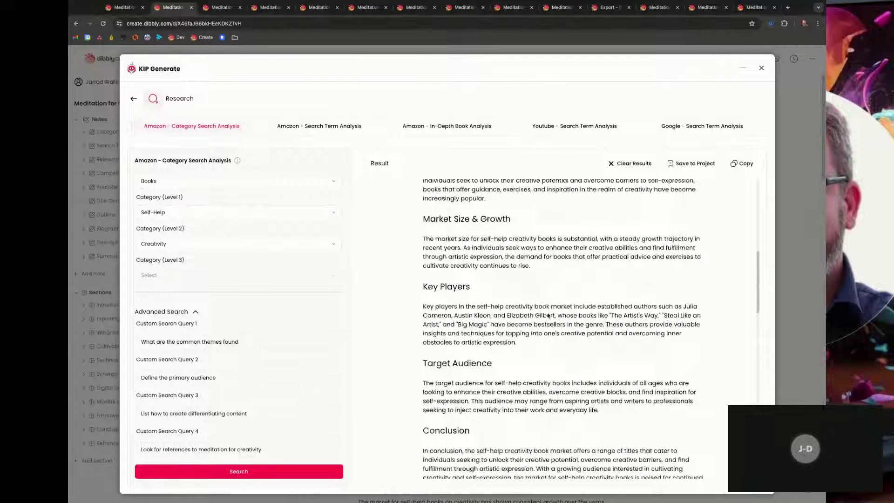
pyautogui.scroll(-1, 548, 316)
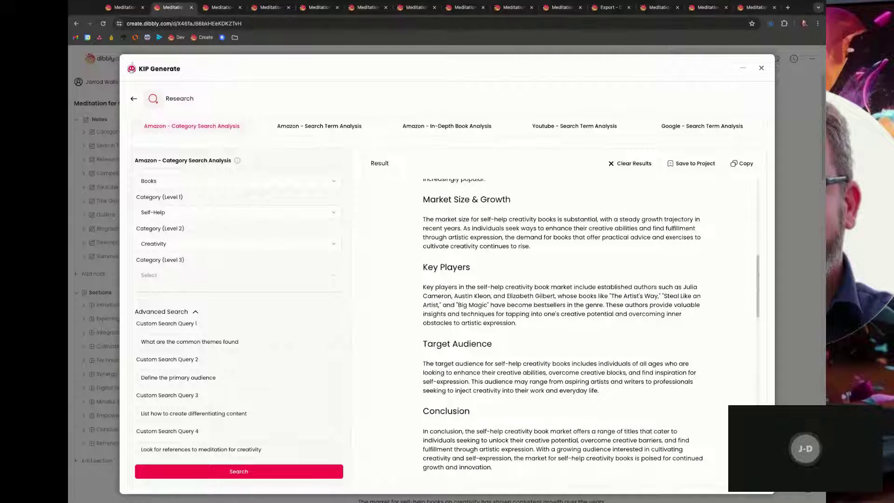
pyautogui.scroll(-1, 562, 325)
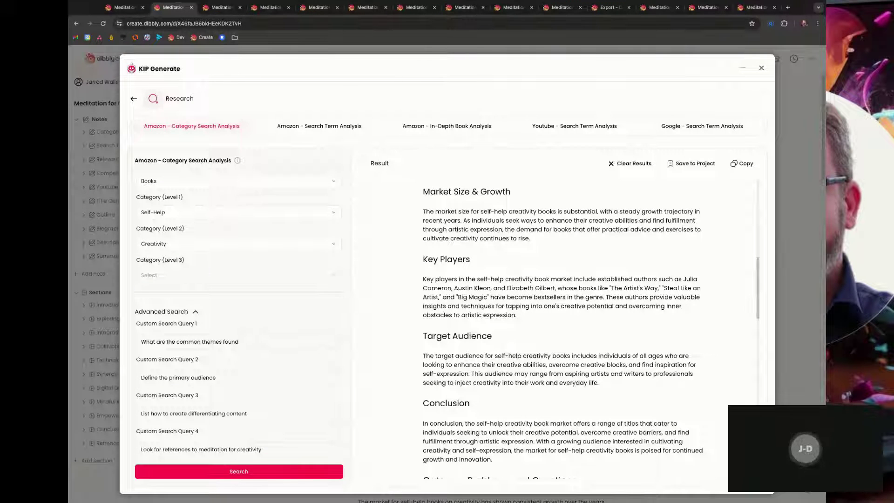
pyautogui.scroll(-2, 429, 216)
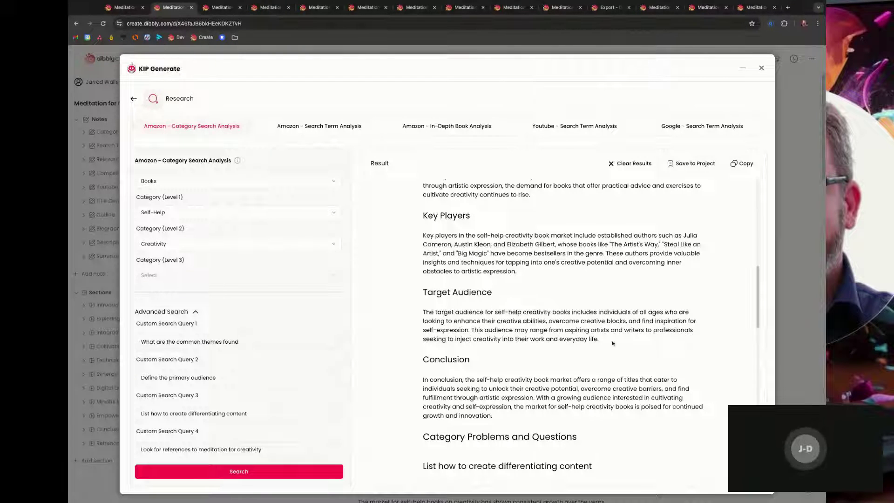
pyautogui.scroll(-3, 557, 355)
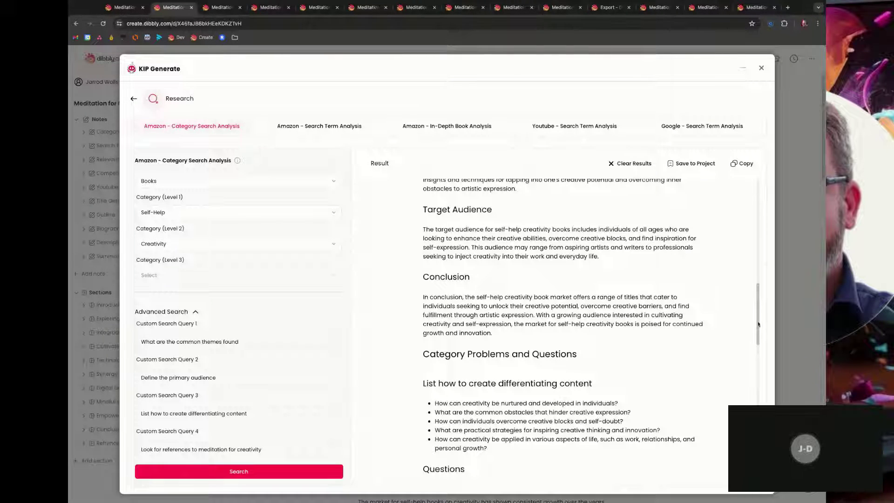
pyautogui.moveTo(758, 327); pyautogui.dragTo(758, 328)
pyautogui.scroll(-2, 758, 327)
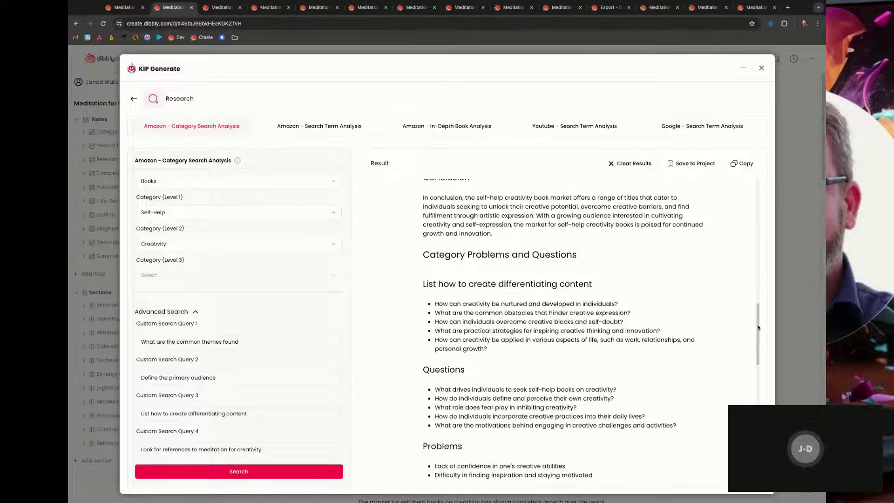
pyautogui.scroll(-1, 422, 255)
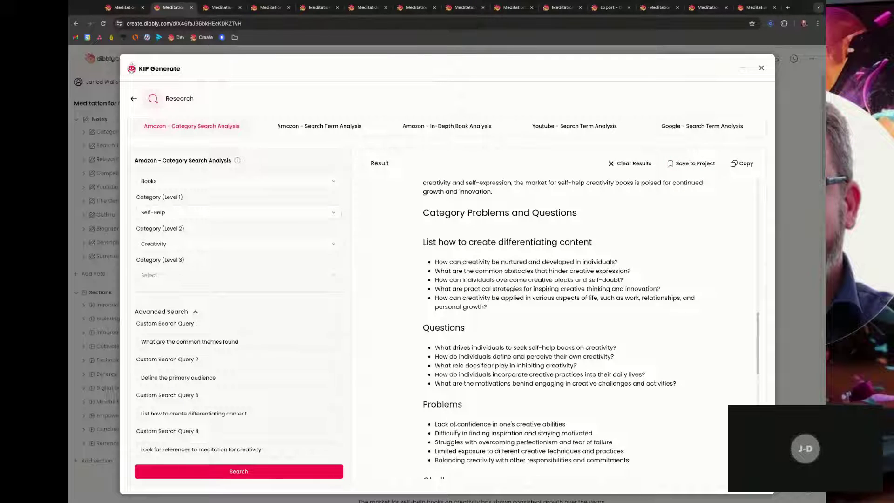
pyautogui.scroll(-3, 757, 355)
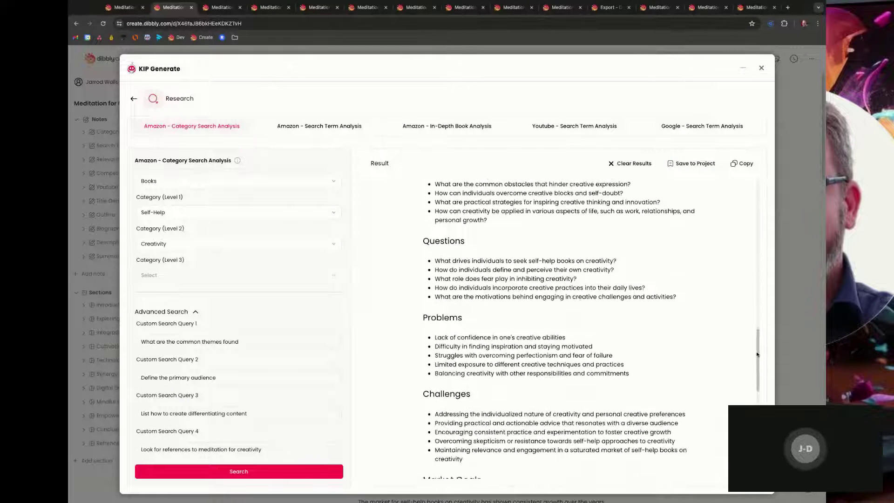
pyautogui.scroll(-5, 757, 355)
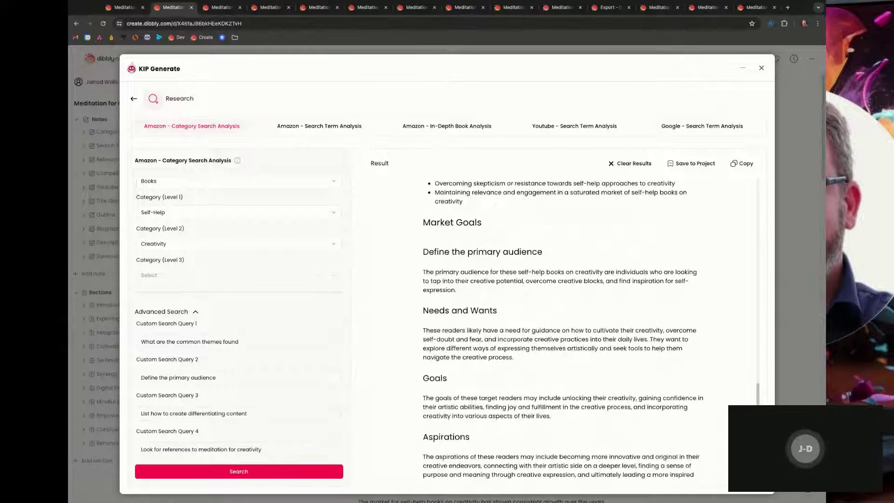
# - Read the category analysis result through Aspirations and the Meditation for Creativity topics, and check the Save to Project destinations without saving
pyautogui.scroll(-2, 591, 330)
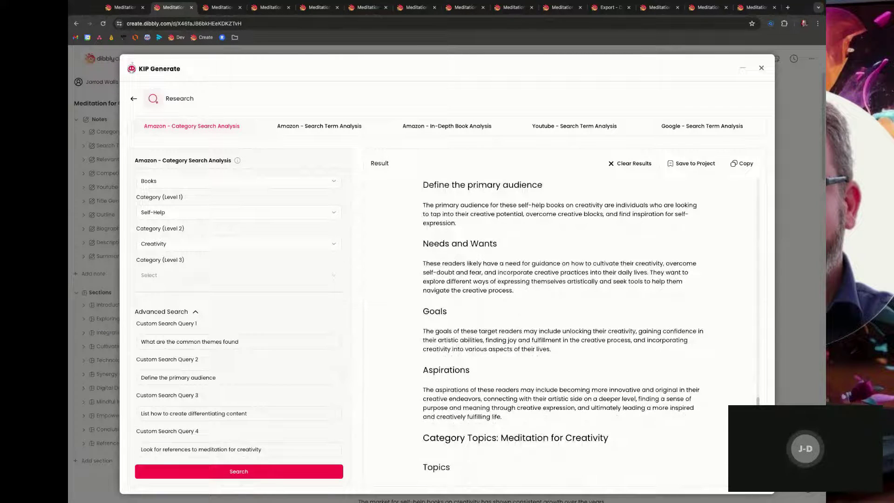
pyautogui.scroll(-2, 562, 328)
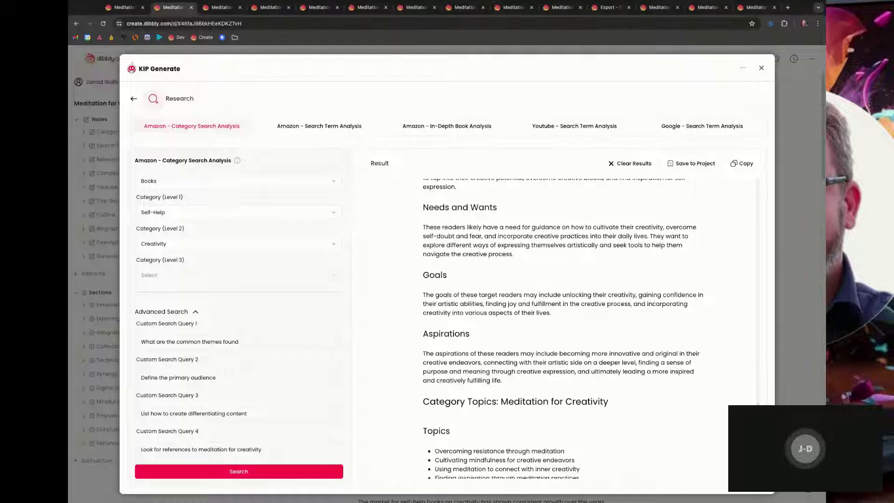
pyautogui.scroll(-2, 563, 327)
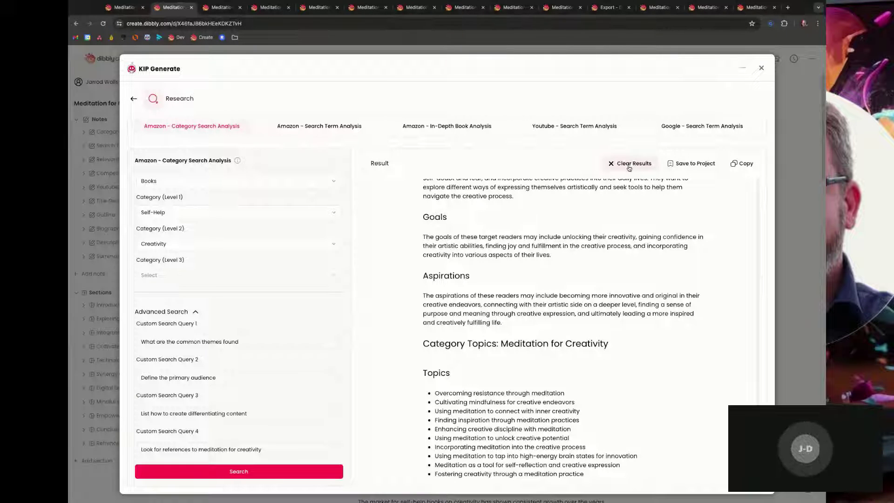
pyautogui.click(683, 166)
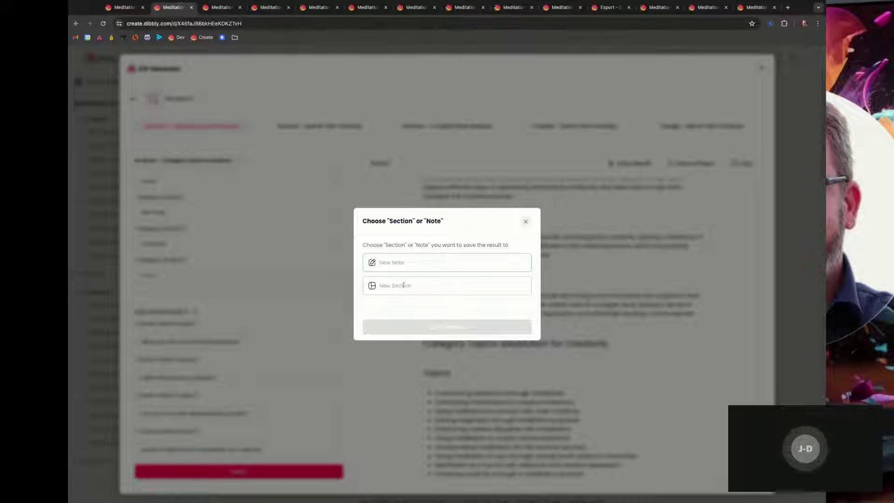
pyautogui.click(524, 224)
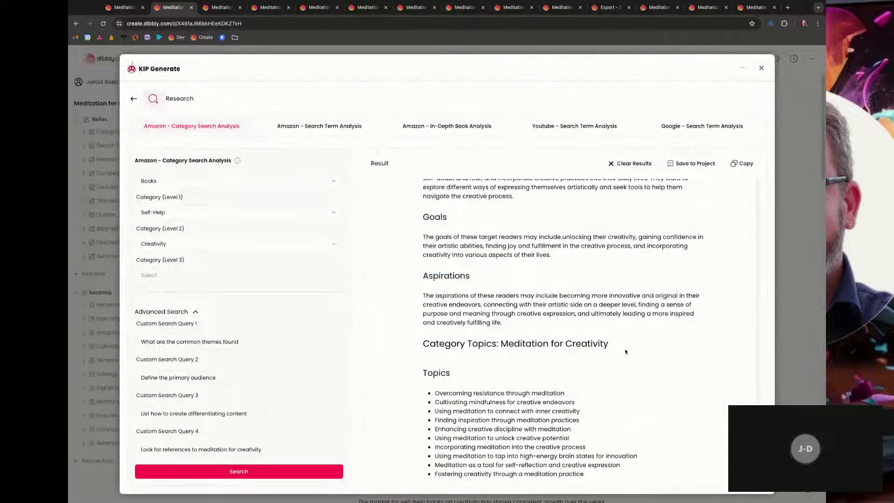
# - Review the saved Category Search Analysis note from the Data Exploration table to its closing Topics list and return to its beginning
pyautogui.click(125, 8)
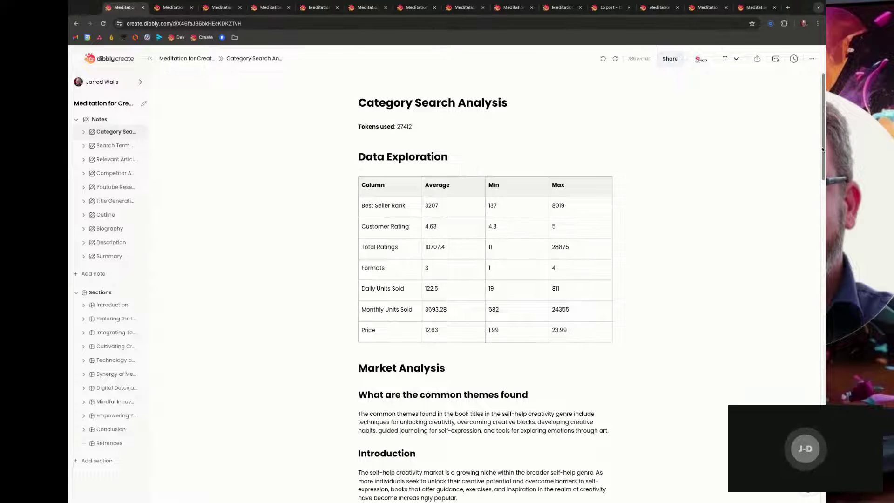
pyautogui.scroll(-8, 823, 149)
pyautogui.scroll(-10, 823, 149)
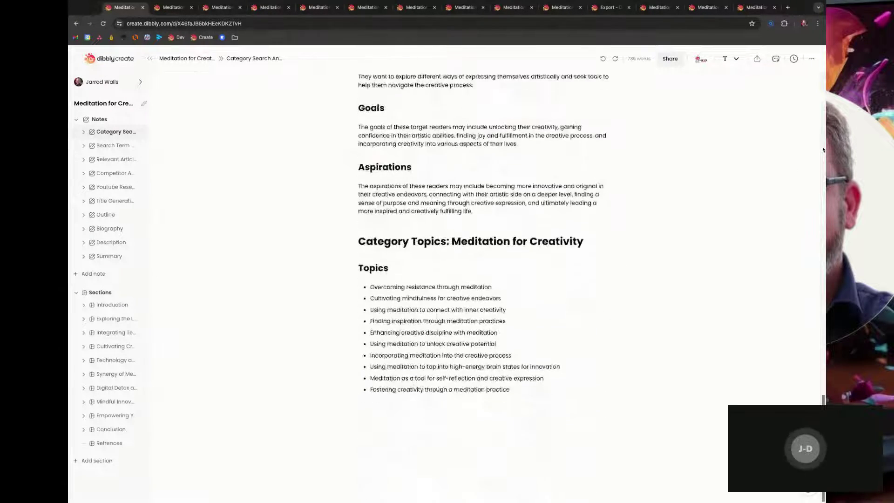
pyautogui.scroll(20, 823, 149)
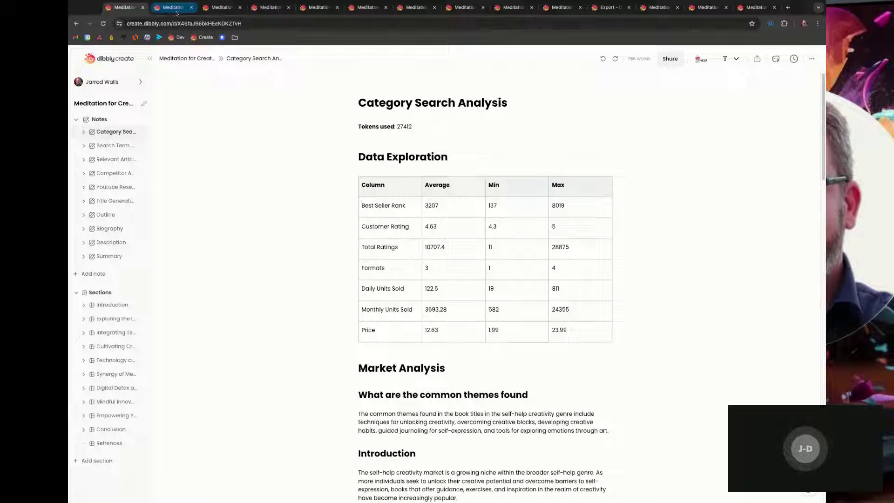
# - Open the Amazon search term analysis for Meditation for Creativity and examine the first book's Product Overview
pyautogui.click(221, 8)
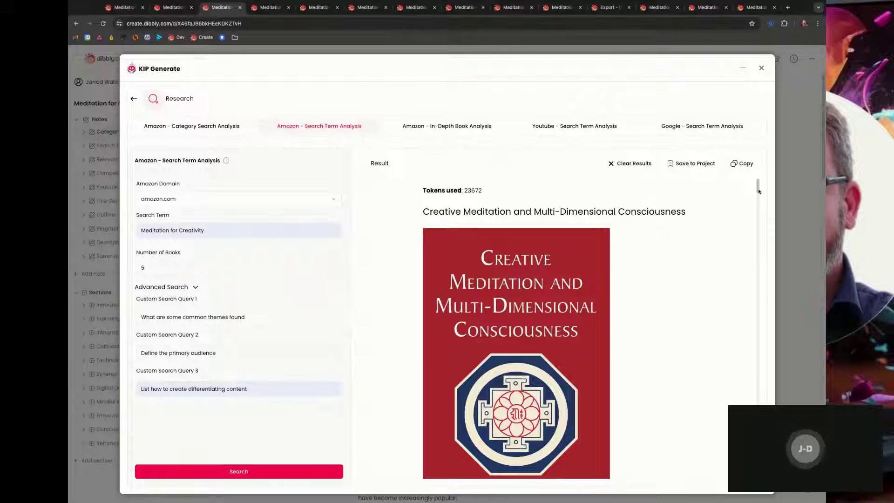
pyautogui.moveTo(759, 185); pyautogui.dragTo(759, 184)
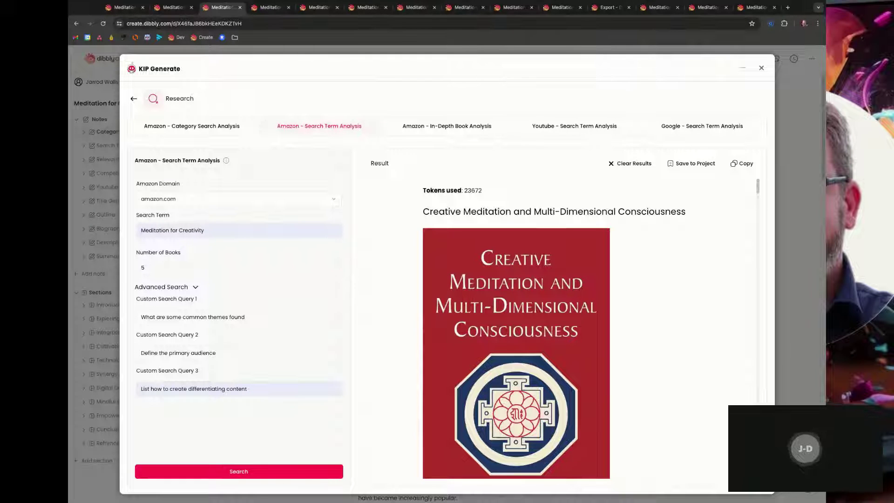
pyautogui.moveTo(758, 185); pyautogui.dragTo(758, 195)
pyautogui.scroll(-2, 563, 329)
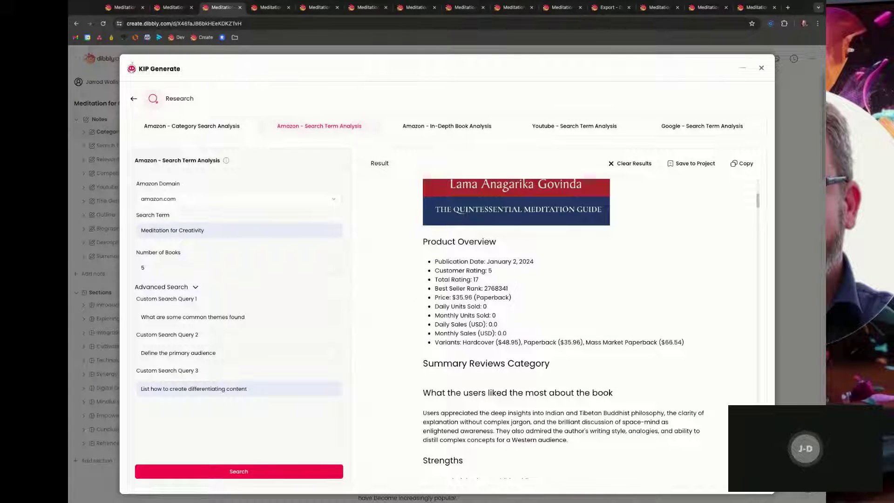
pyautogui.scroll(-1, 563, 328)
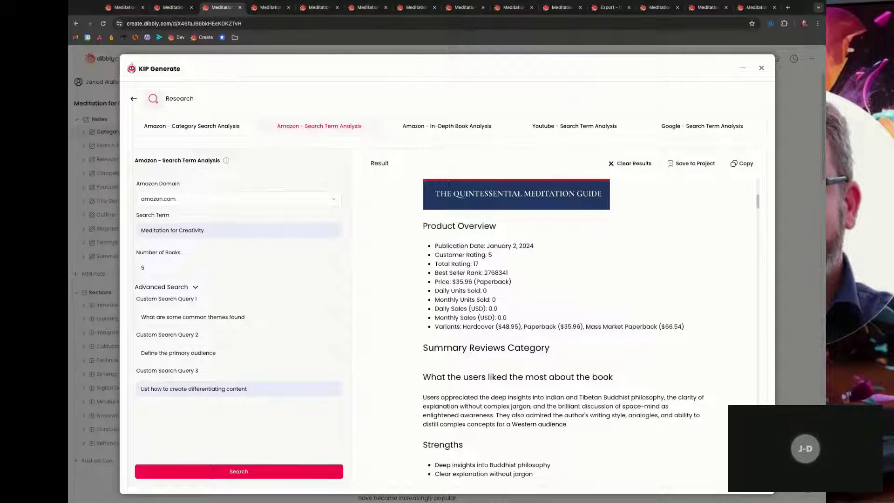
pyautogui.scroll(-1, 563, 328)
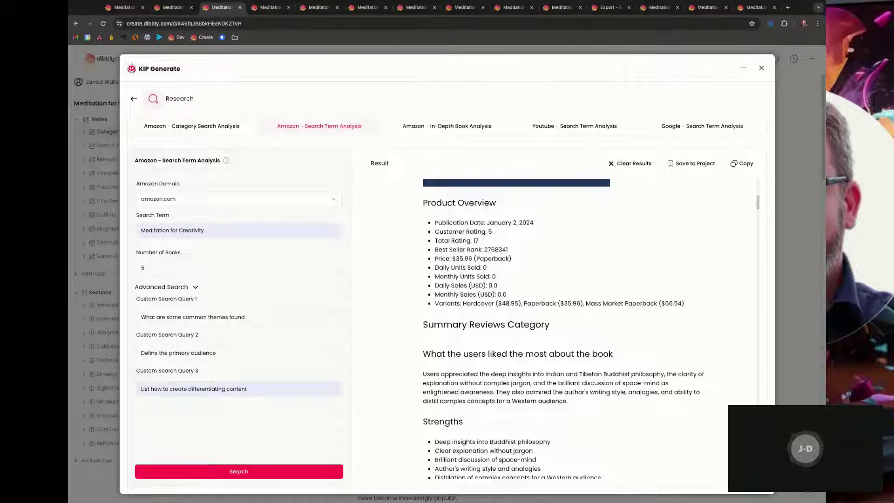
pyautogui.scroll(-2, 562, 328)
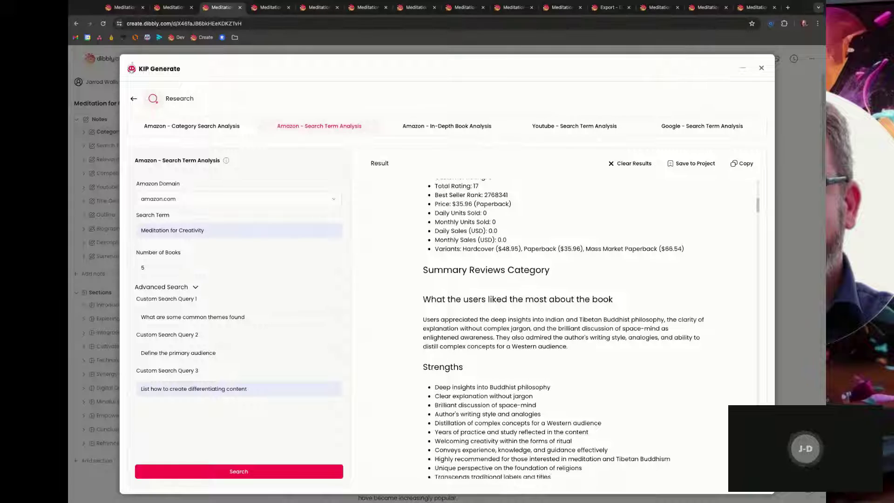
# - Compare the Strengths and Weaknesses listed in the review summary for Creative Meditation and Multi-Dimensional Consciousness
pyautogui.scroll(-1, 632, 314)
pyautogui.scroll(-3, 632, 314)
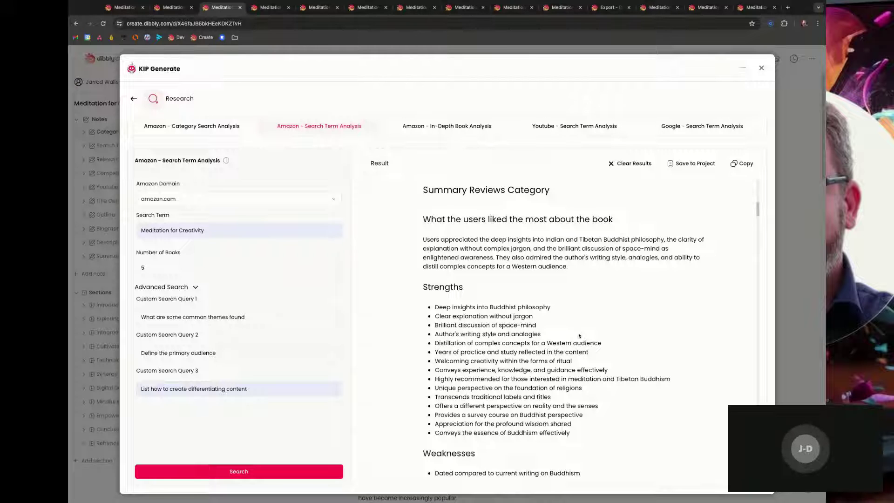
pyautogui.scroll(-4, 569, 346)
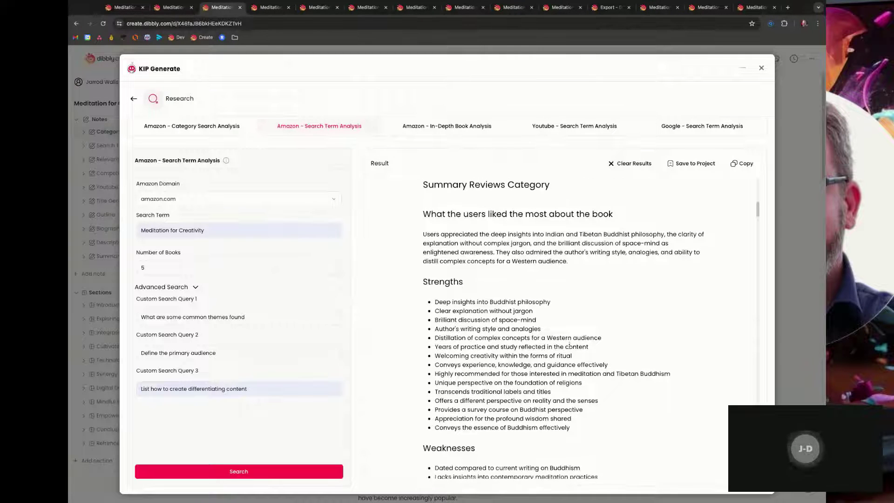
pyautogui.scroll(2, 572, 353)
pyautogui.scroll(4, 579, 335)
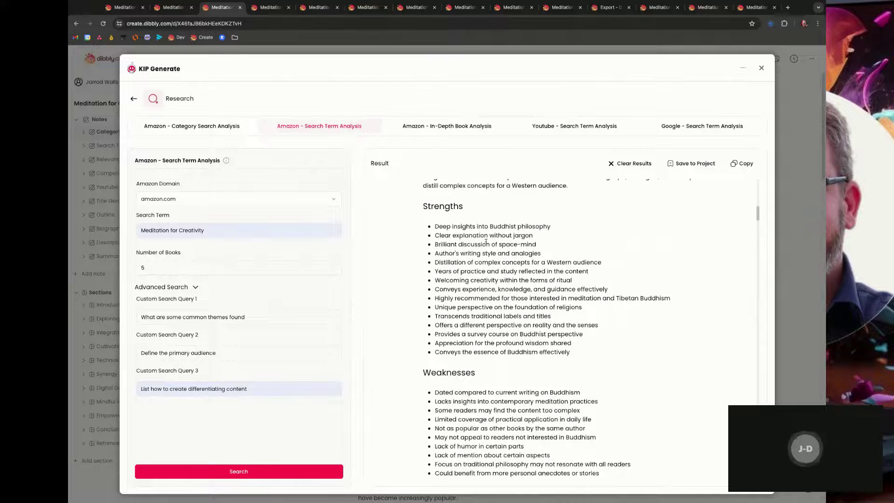
pyautogui.scroll(-2, 466, 340)
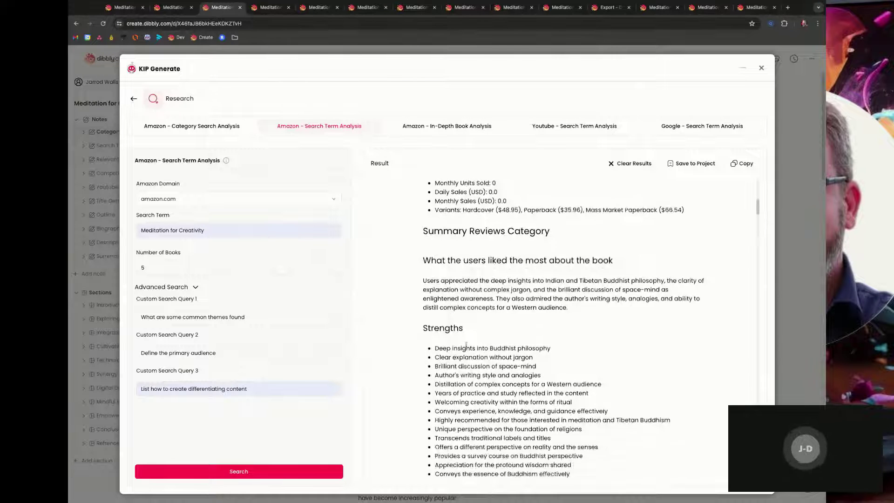
pyautogui.scroll(6, 489, 345)
pyautogui.scroll(-4, 529, 353)
pyautogui.scroll(-3, 529, 353)
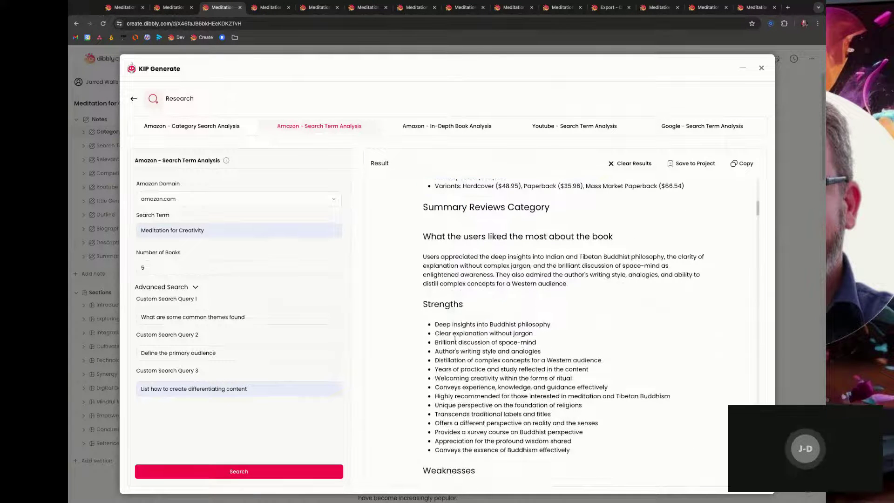
pyautogui.scroll(-5, 514, 416)
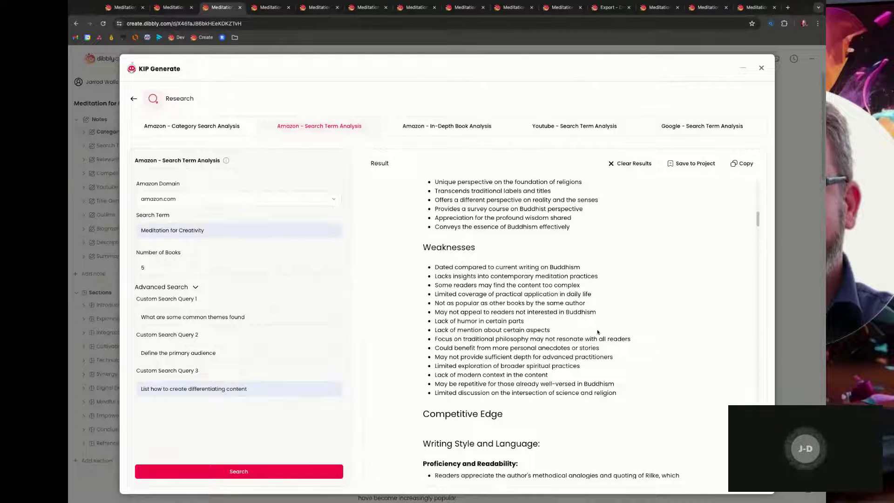
pyautogui.scroll(3, 598, 332)
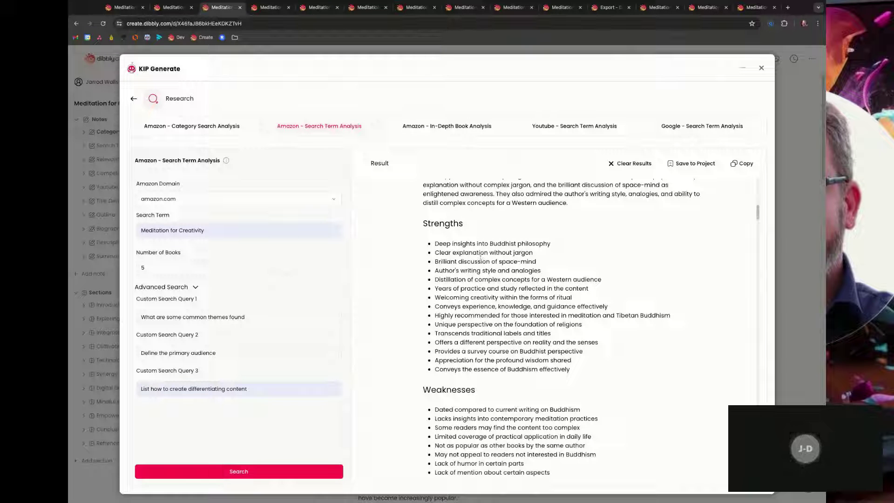
pyautogui.scroll(-3, 531, 356)
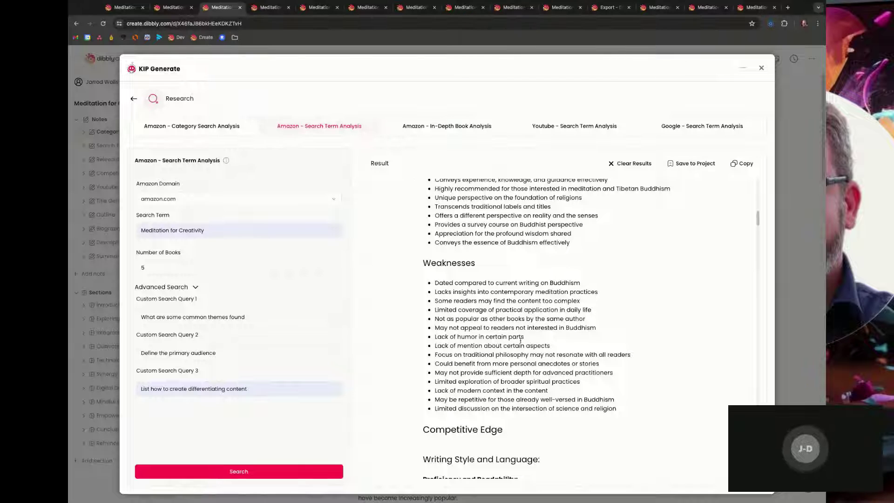
# - Read the first book's Competitive Edge, Keyword analysis, and answers to the custom queries on themes, primary audience and differentiating content
pyautogui.scroll(-5, 528, 377)
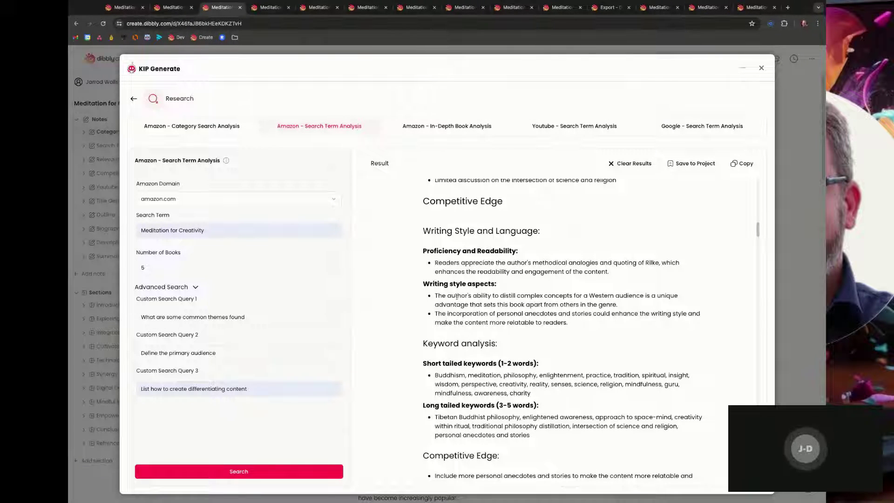
pyautogui.scroll(-1, 458, 297)
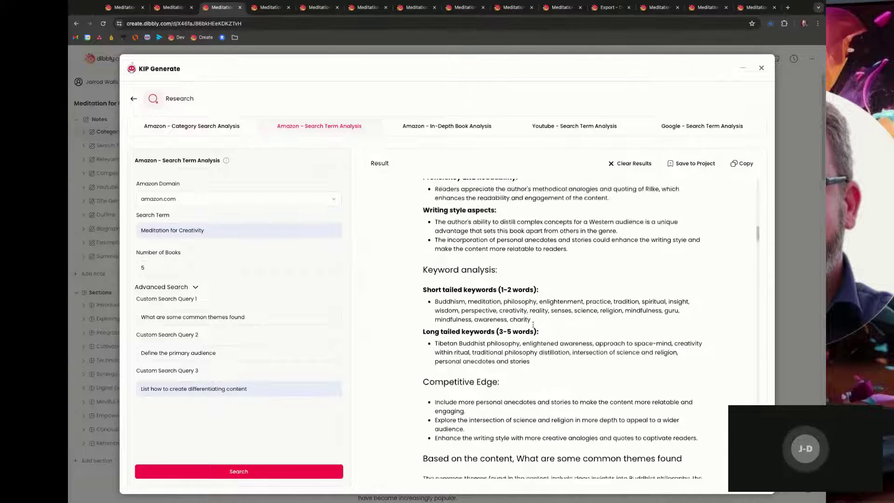
pyautogui.scroll(-2, 444, 386)
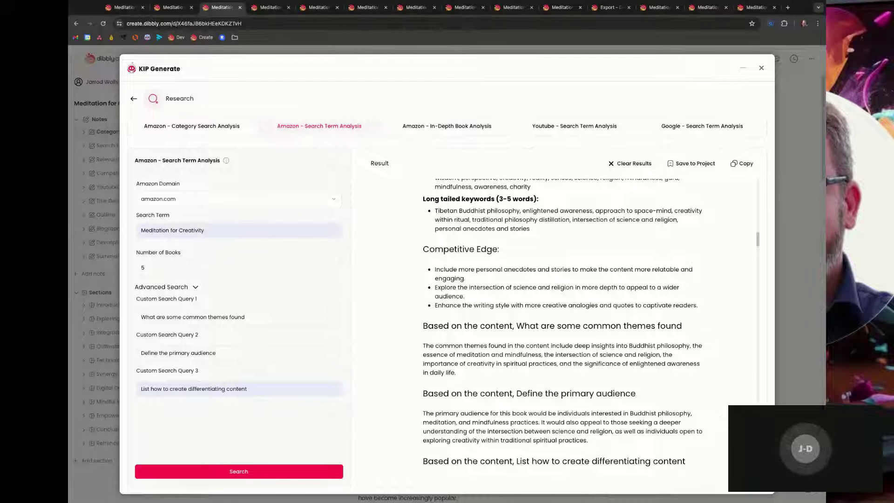
pyautogui.scroll(-3, 562, 329)
pyautogui.scroll(-2, 439, 315)
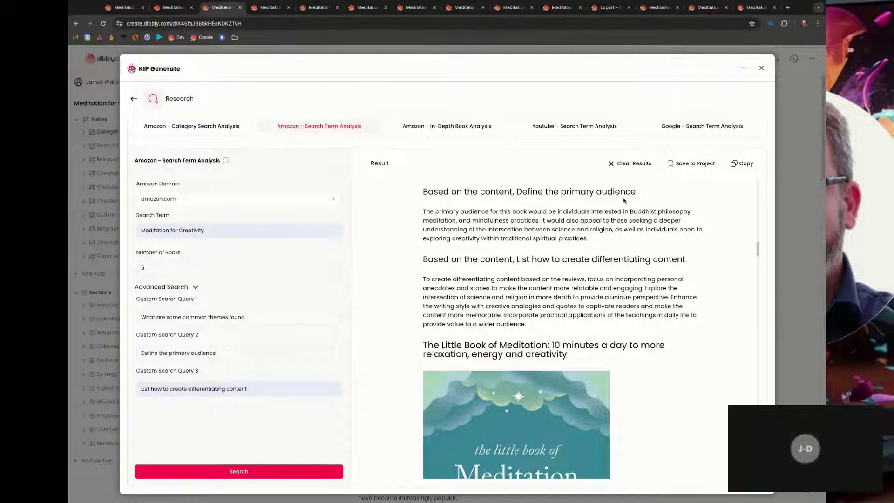
pyautogui.scroll(-1, 431, 305)
pyautogui.scroll(-1, 431, 305)
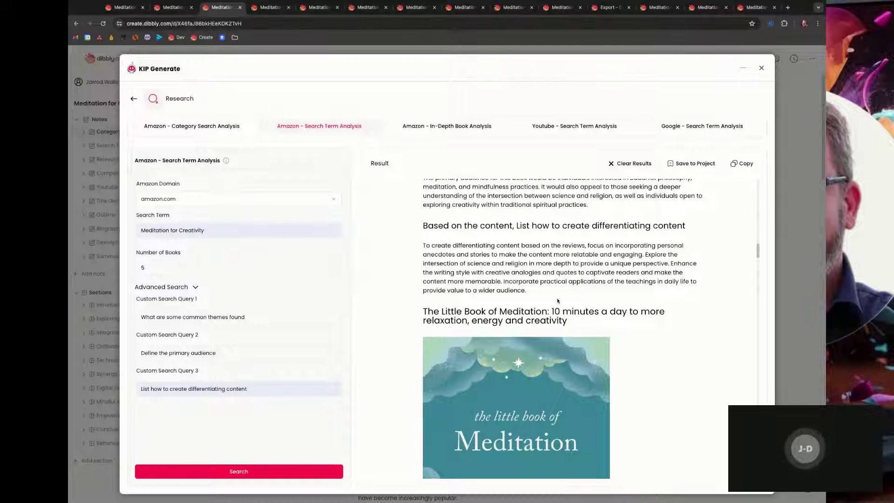
# - Skim the analyses of The Little Book of Meditation and The Zen of Creativity, and return to the start of the result
pyautogui.scroll(-1, 559, 298)
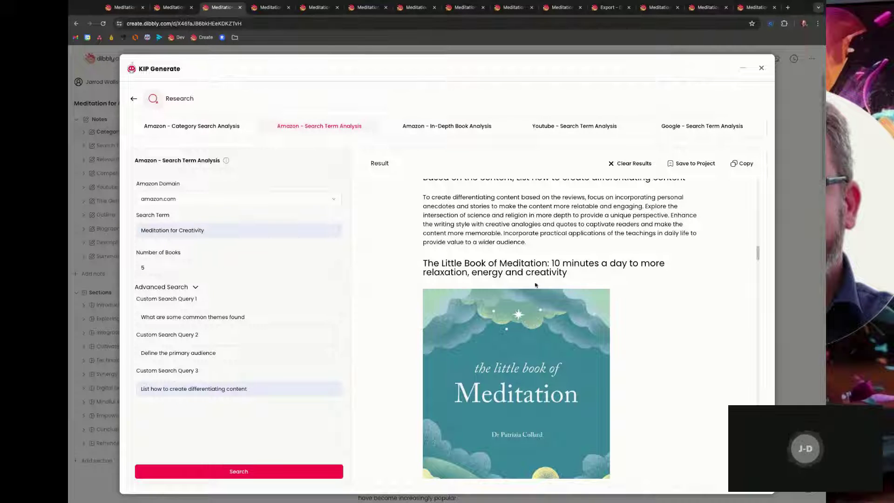
pyautogui.scroll(-4, 647, 314)
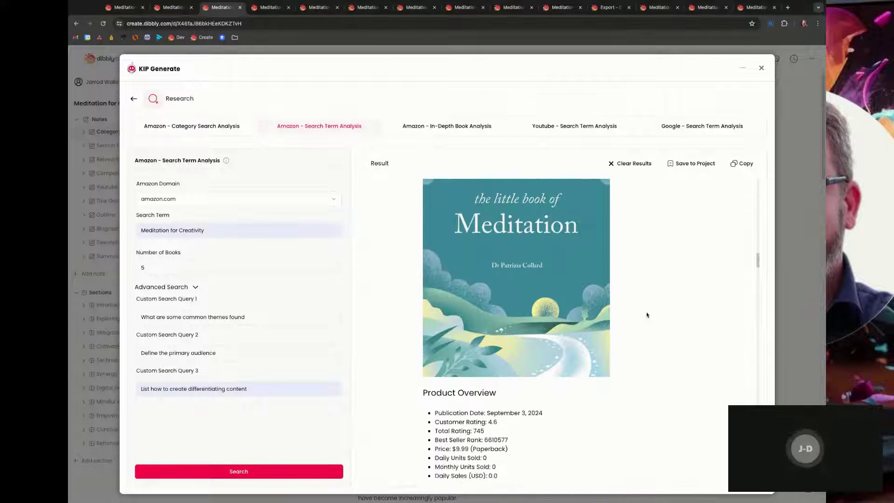
pyautogui.scroll(-15, 646, 315)
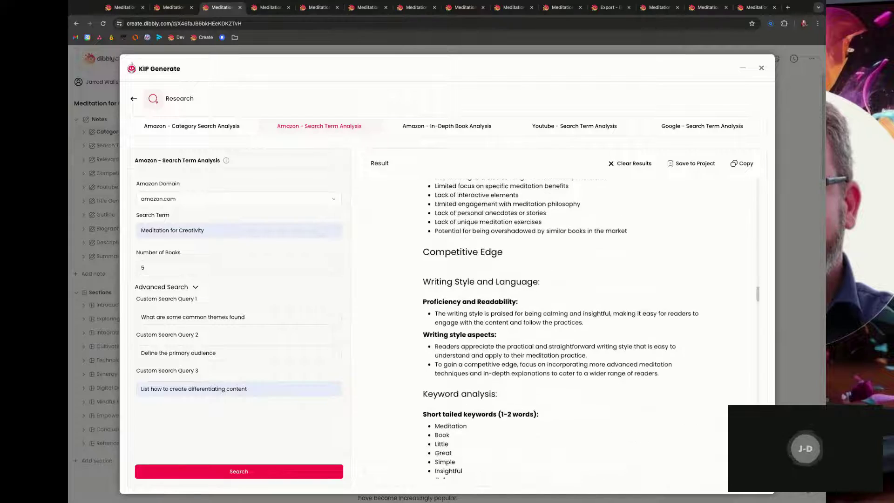
pyautogui.scroll(-15, 646, 315)
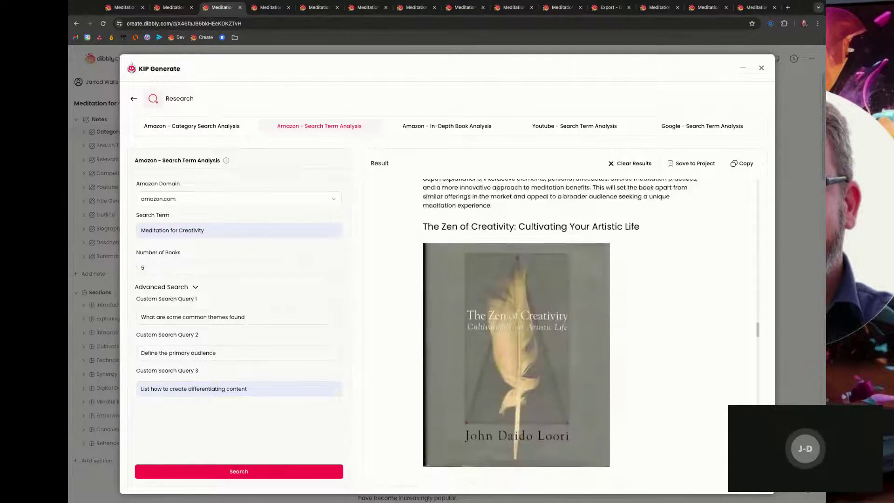
pyautogui.scroll(-12, 647, 315)
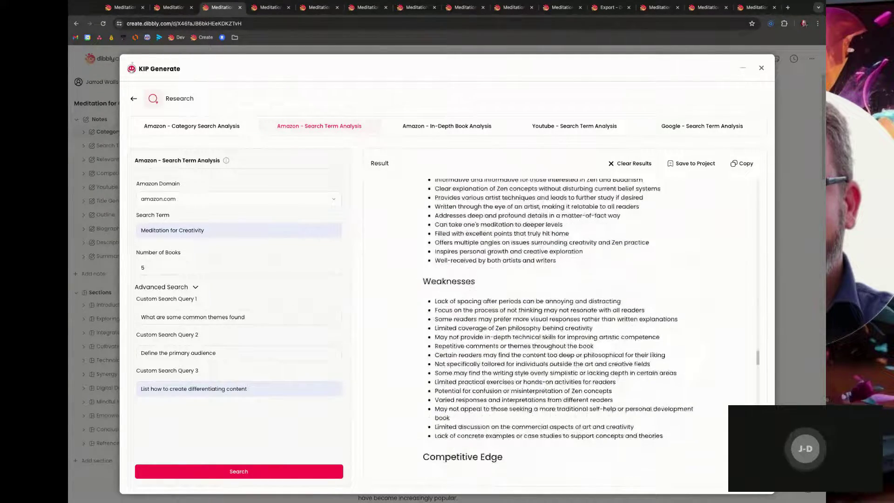
pyautogui.scroll(-5, 647, 315)
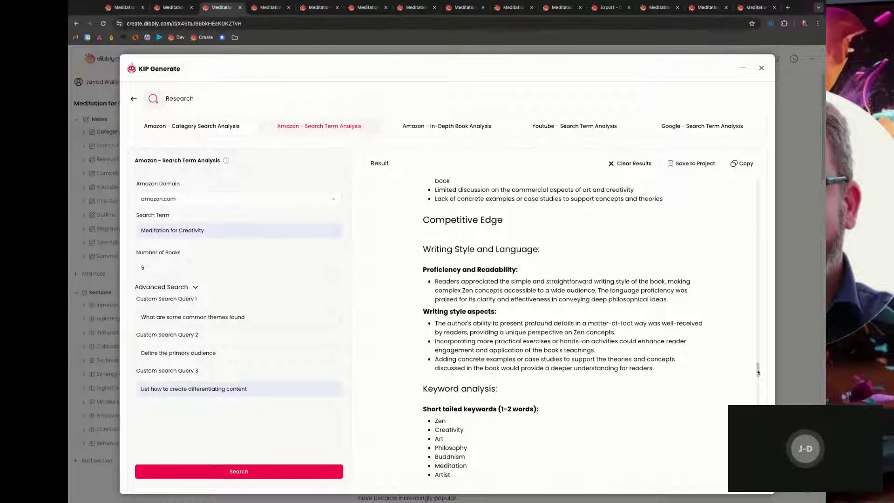
pyautogui.moveTo(757, 371); pyautogui.dragTo(694, 171)
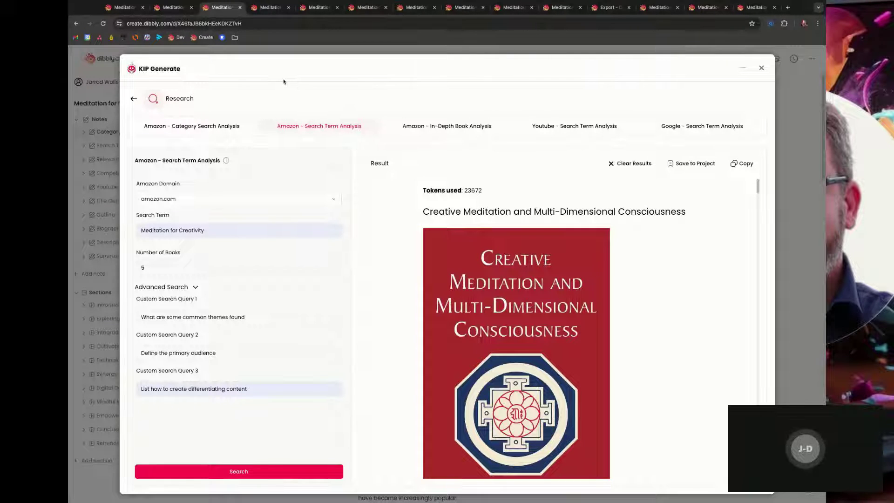
# - Open the Amazon in-depth analysis of Spontaneous Creativity, check its optional custom search queries, and examine the Product Overview
pyautogui.click(268, 7)
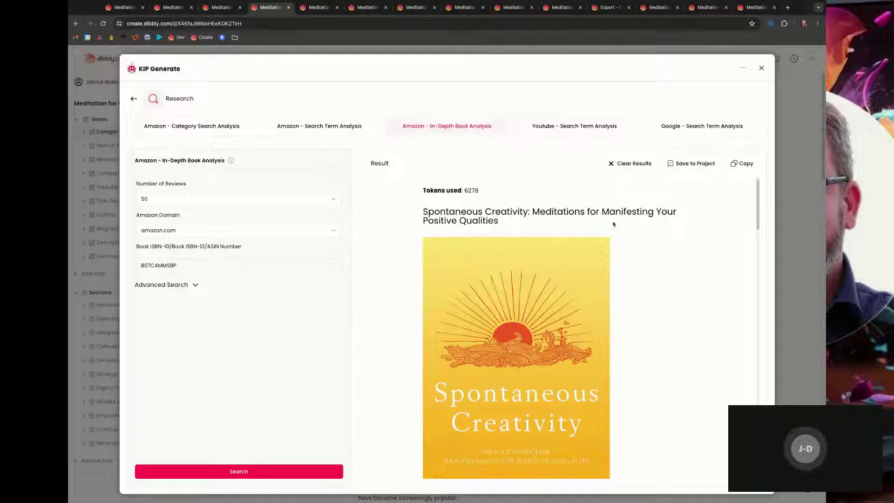
pyautogui.scroll(-1, 717, 319)
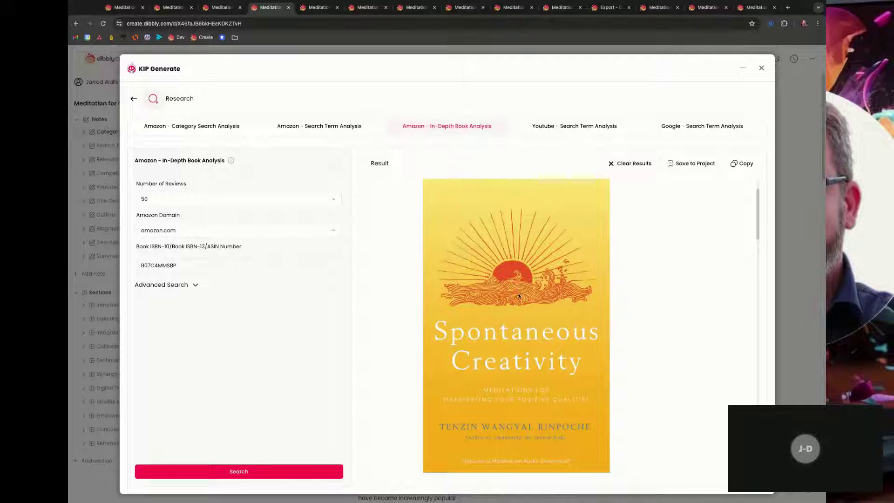
pyautogui.click(194, 285)
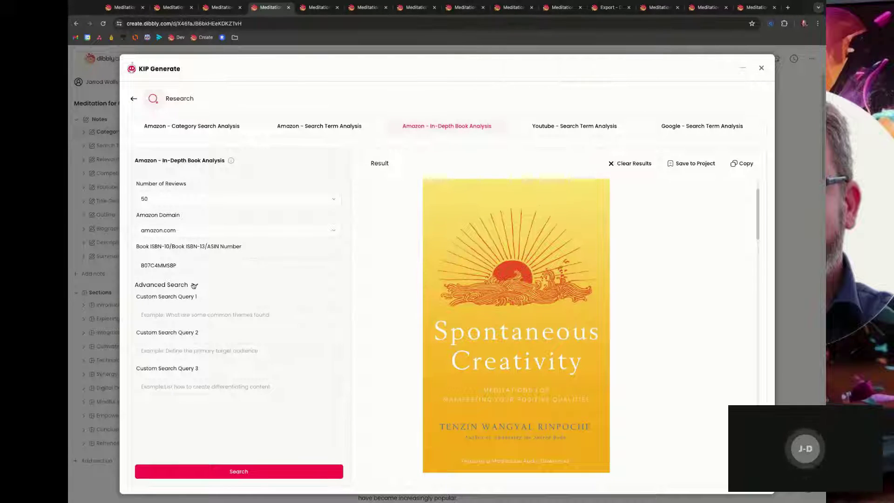
pyautogui.click(193, 286)
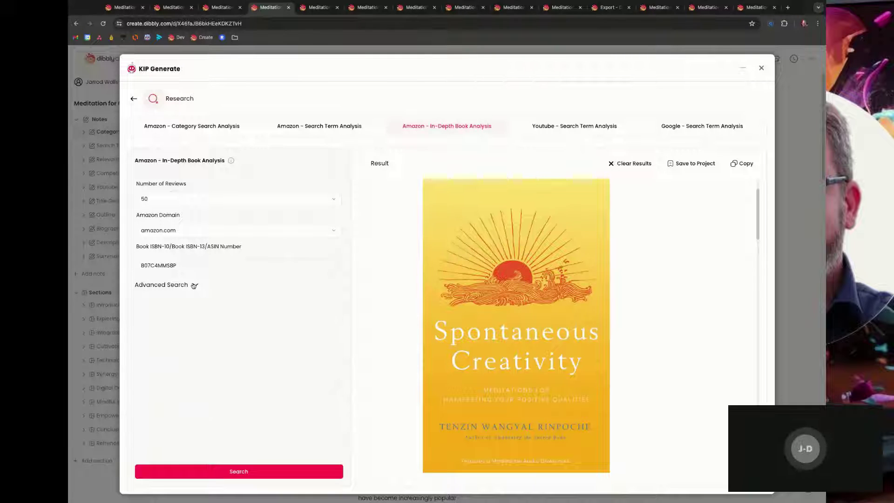
pyautogui.scroll(-5, 613, 339)
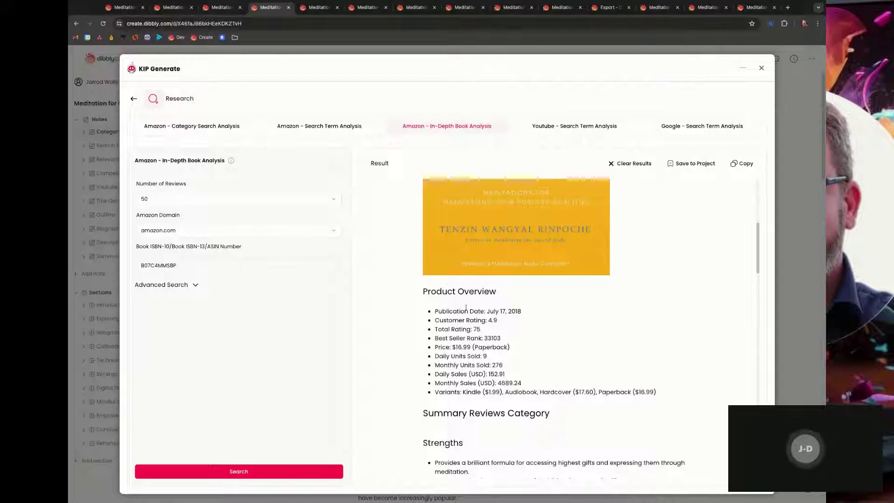
pyautogui.scroll(-1, 486, 335)
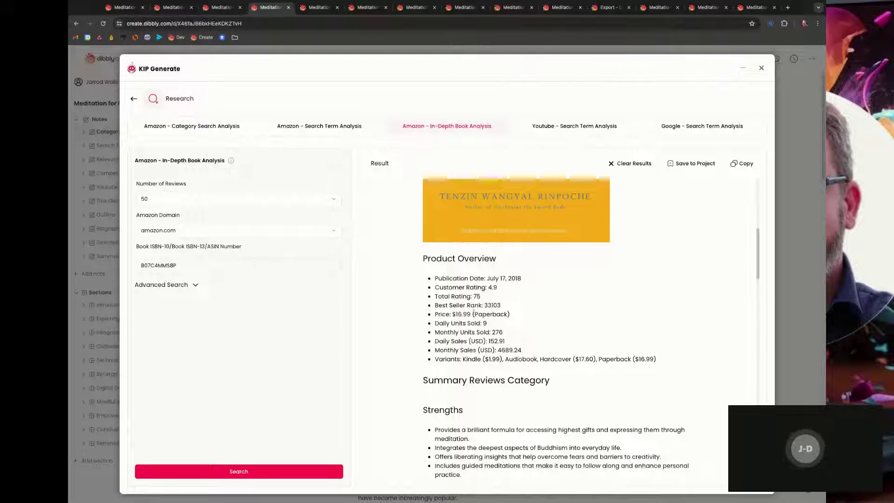
# - Read the book's review summary from Strengths and Weaknesses through readability, writing style, themes, emotional impact and Reviewers' Suggestions
pyautogui.scroll(-4, 503, 321)
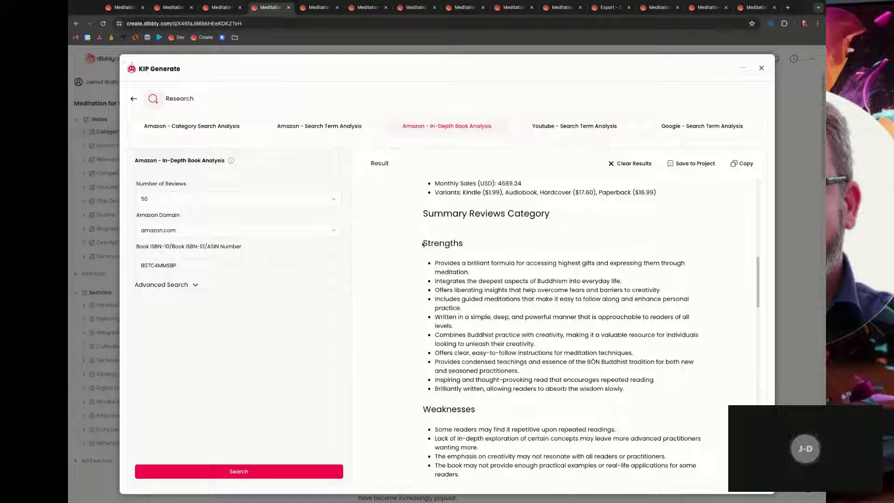
pyautogui.scroll(-4, 482, 288)
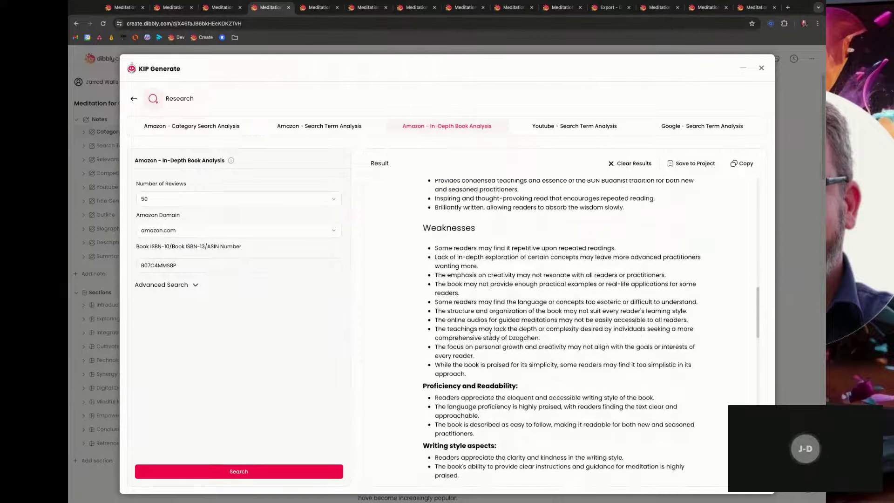
pyautogui.scroll(-3, 444, 393)
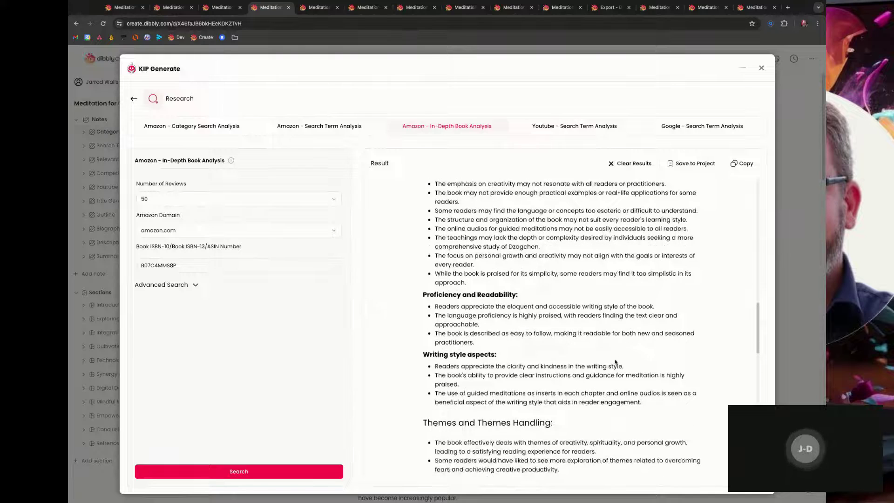
pyautogui.scroll(-3, 615, 361)
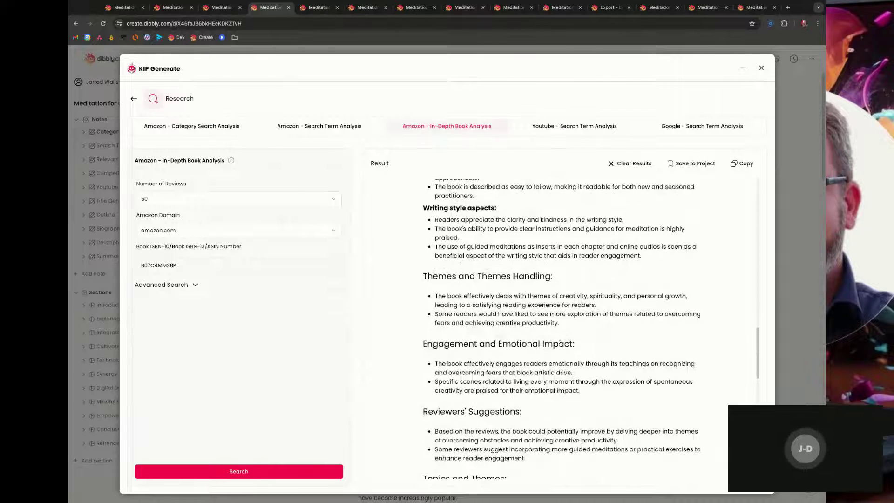
pyautogui.scroll(-2, 549, 340)
# - Examine the short and long tailed keywords and the Competitive Edge points for Spontaneous Creativity
pyautogui.scroll(-4, 551, 343)
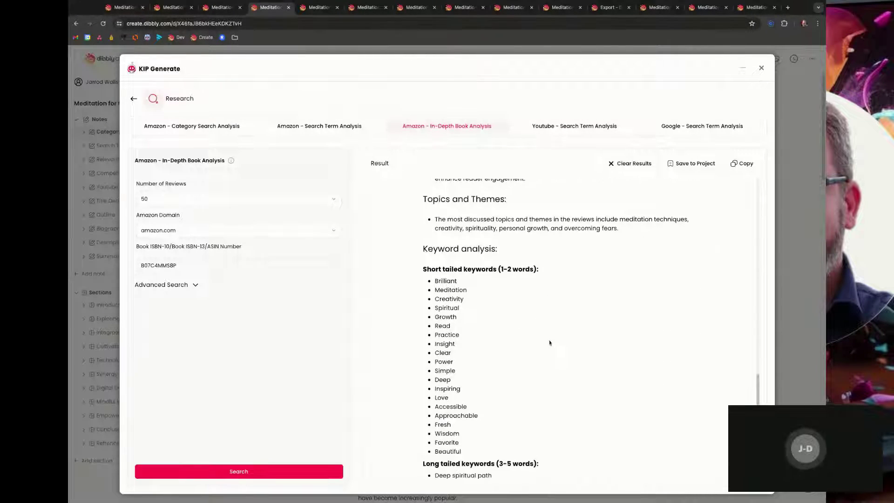
pyautogui.scroll(-1, 515, 342)
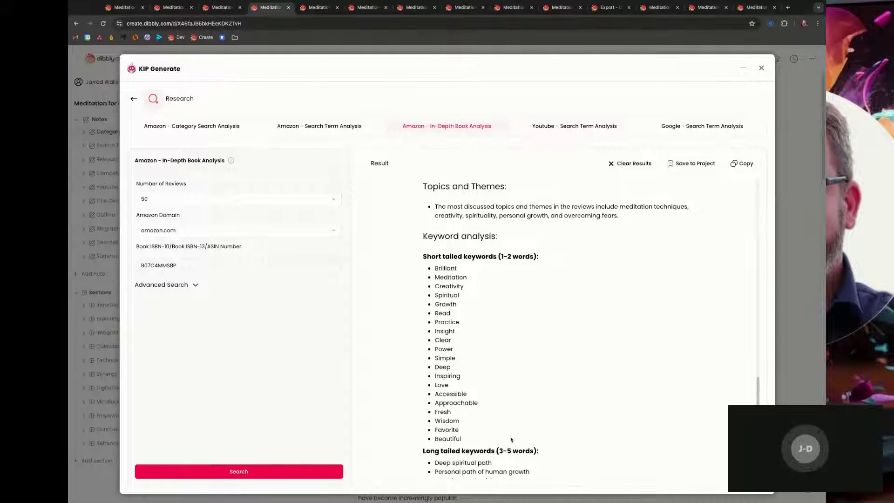
pyautogui.scroll(-1, 511, 440)
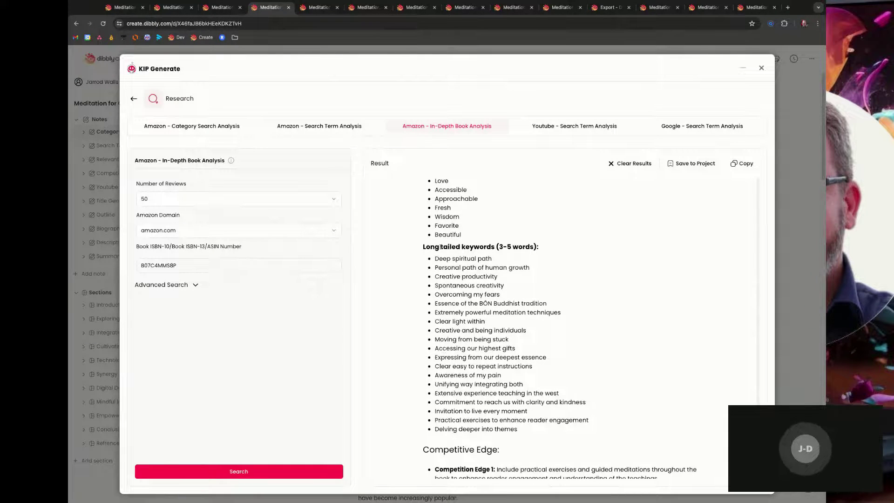
pyautogui.scroll(4, 662, 406)
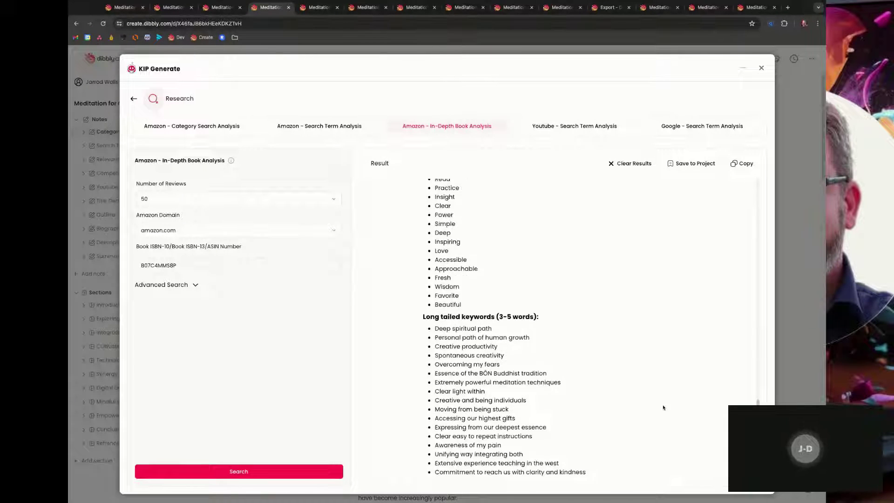
pyautogui.scroll(-5, 664, 408)
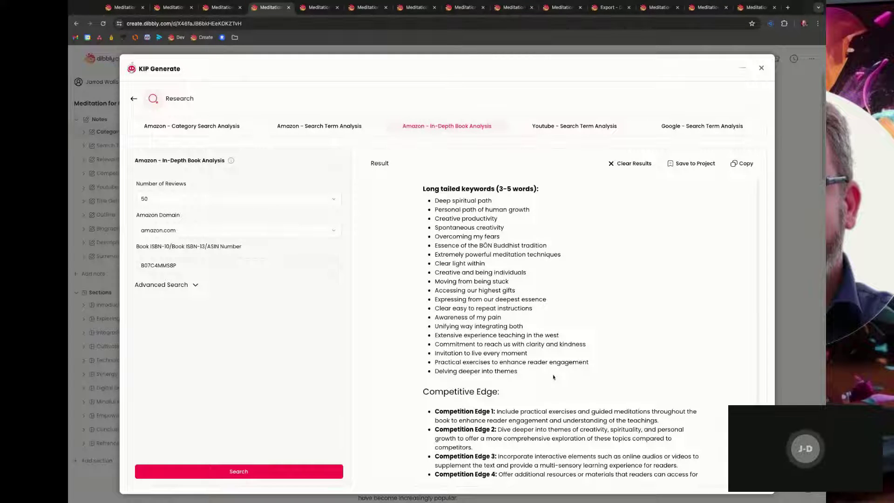
pyautogui.scroll(-1, 554, 376)
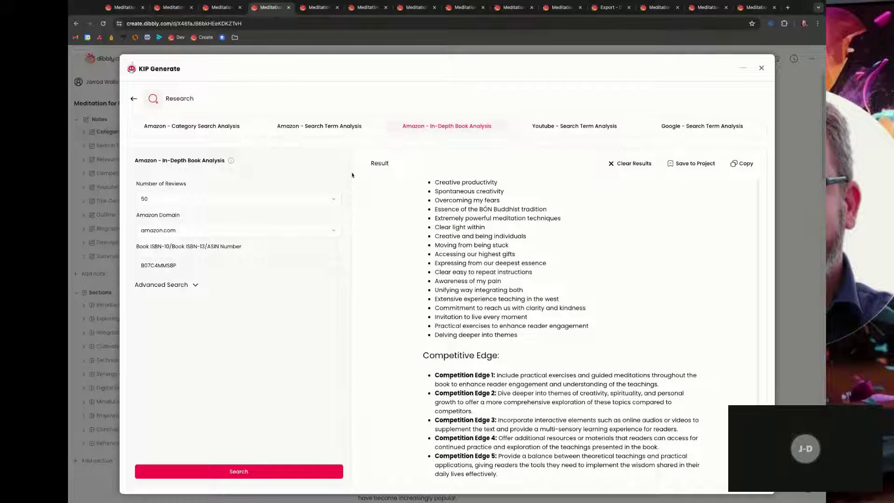
# - Open the YouTube search term analysis for Meditation for Creativity and review its search intention, number of videos, output items and custom queries
pyautogui.click(310, 12)
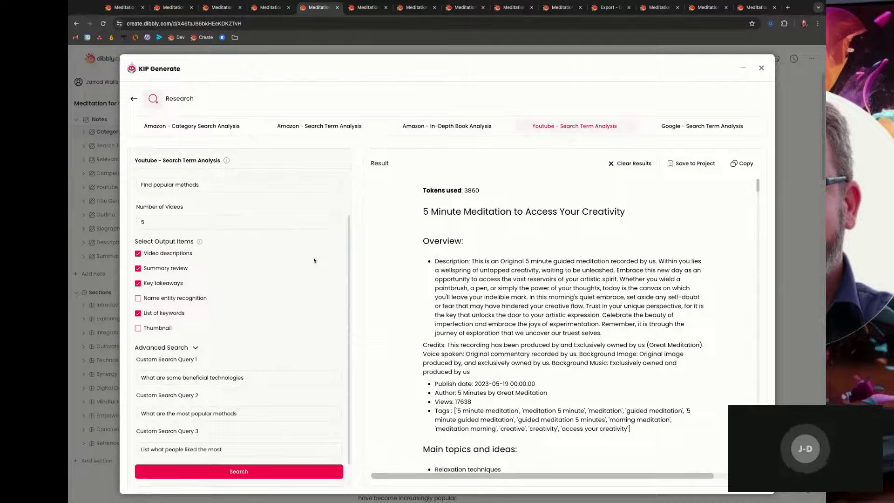
pyautogui.scroll(1, 314, 260)
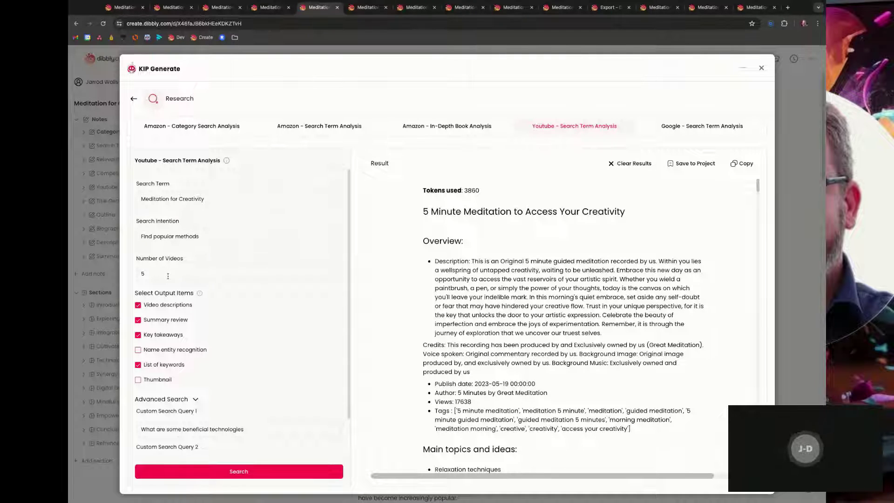
pyautogui.scroll(-2, 233, 310)
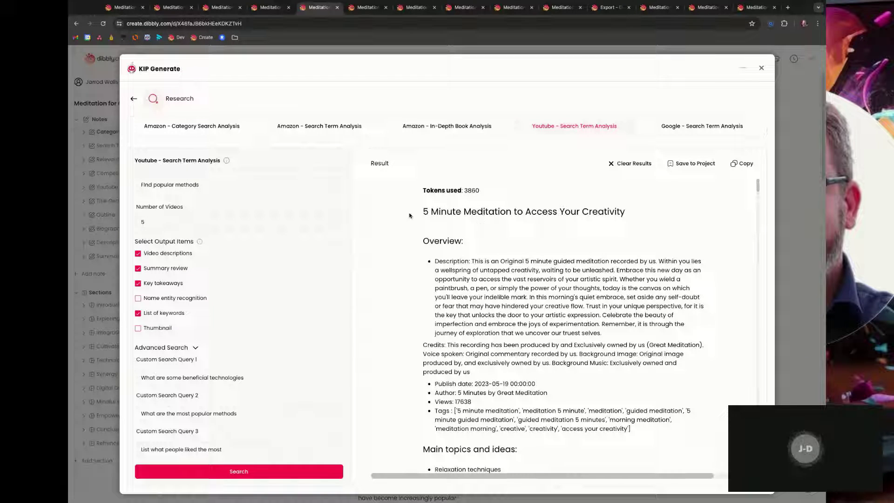
pyautogui.scroll(-2, 505, 269)
pyautogui.scroll(2, 533, 286)
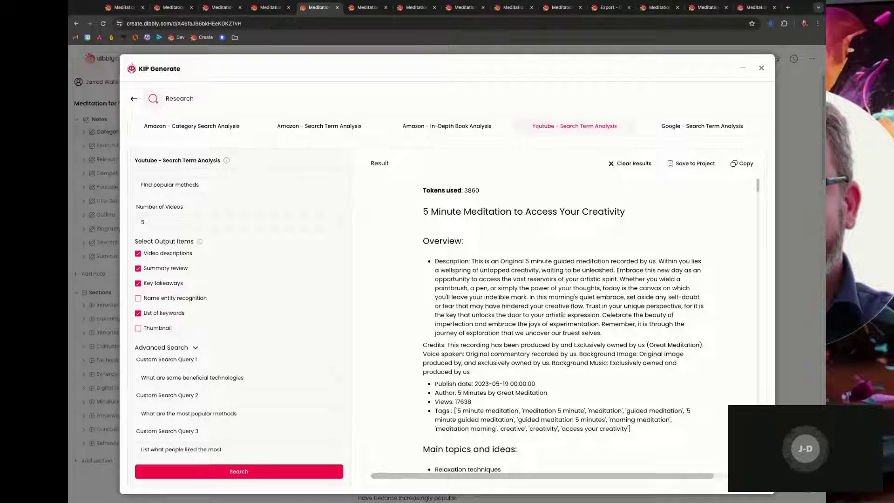
# - Read the Overview and the main topics and ideas of the video 5 Minute Meditation to Access Your Creativity
pyautogui.scroll(-5, 562, 315)
pyautogui.scroll(2, 562, 318)
pyautogui.scroll(1, 562, 317)
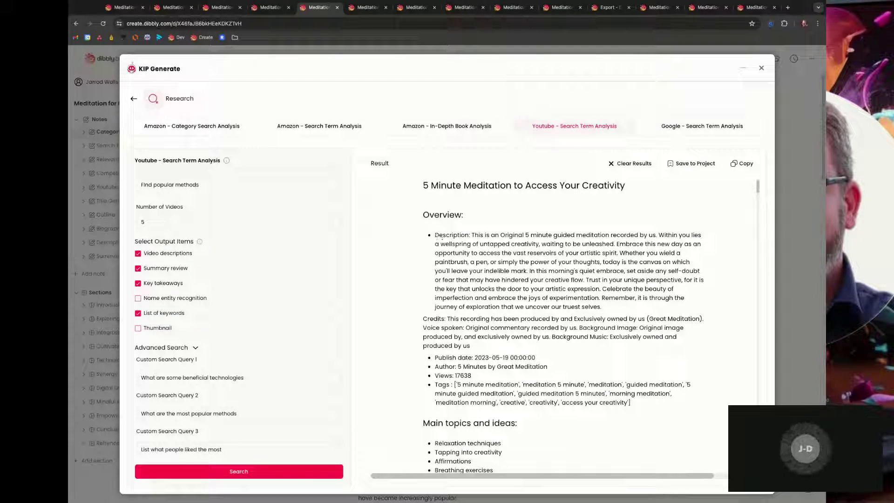
pyautogui.scroll(-1, 490, 321)
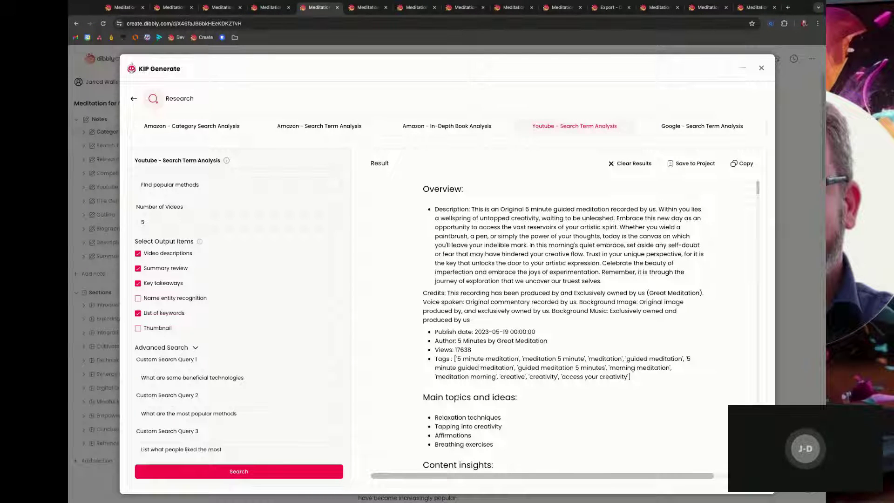
pyautogui.scroll(-2, 557, 407)
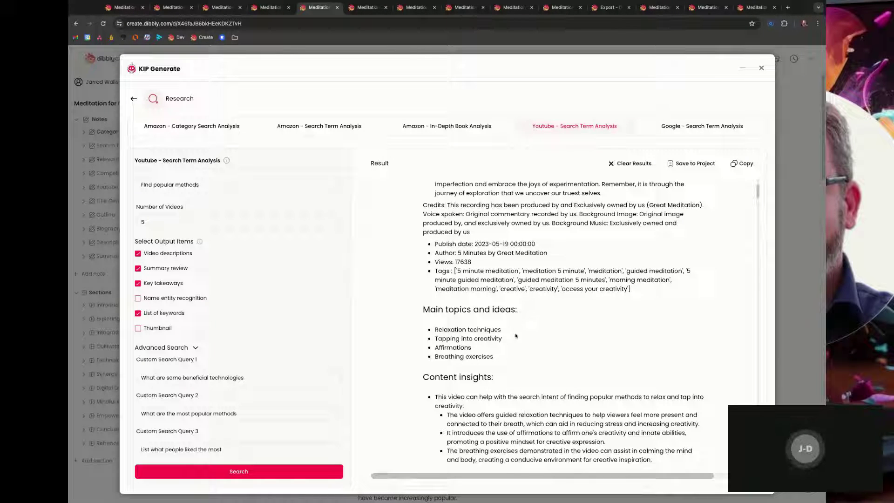
pyautogui.scroll(-1, 522, 343)
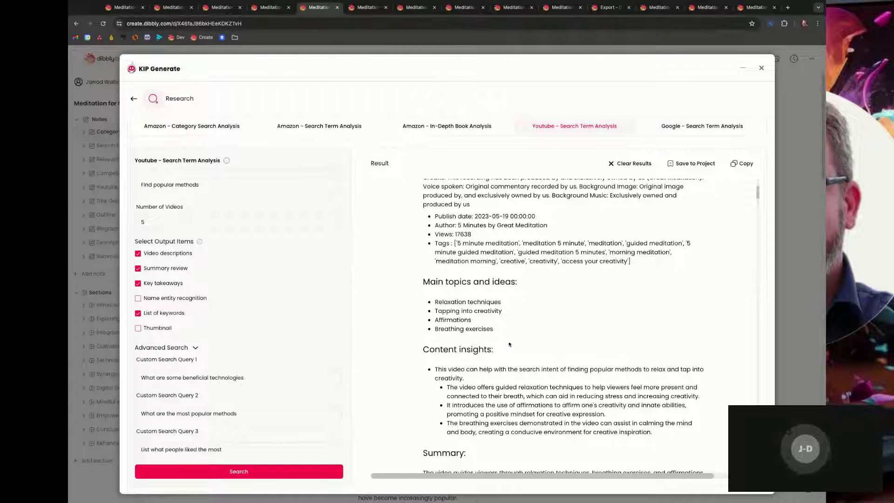
# - Read the first video's Content insights, Summary, Key Takeaways and Keywords
pyautogui.scroll(-3, 505, 338)
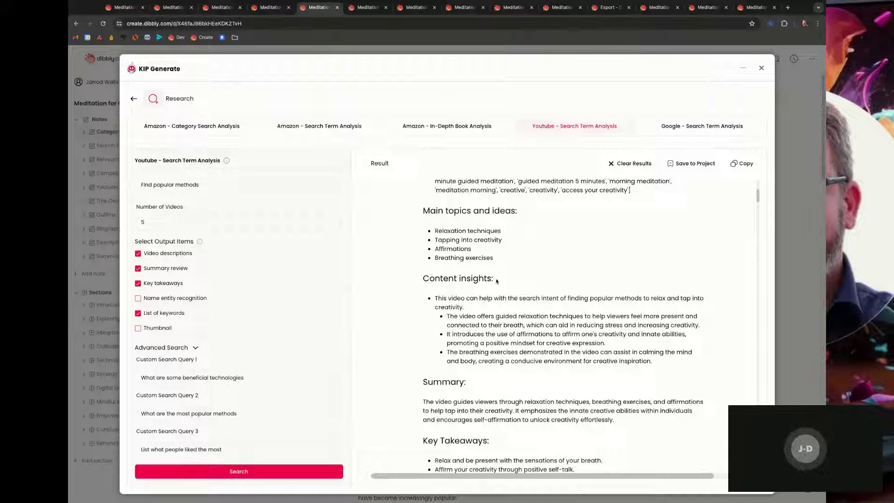
pyautogui.scroll(-2, 512, 329)
pyautogui.scroll(-1, 580, 334)
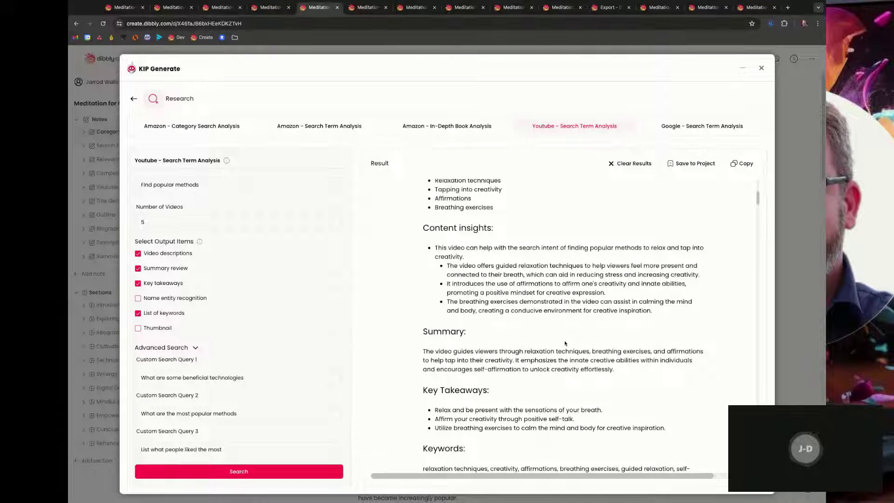
pyautogui.scroll(-3, 564, 343)
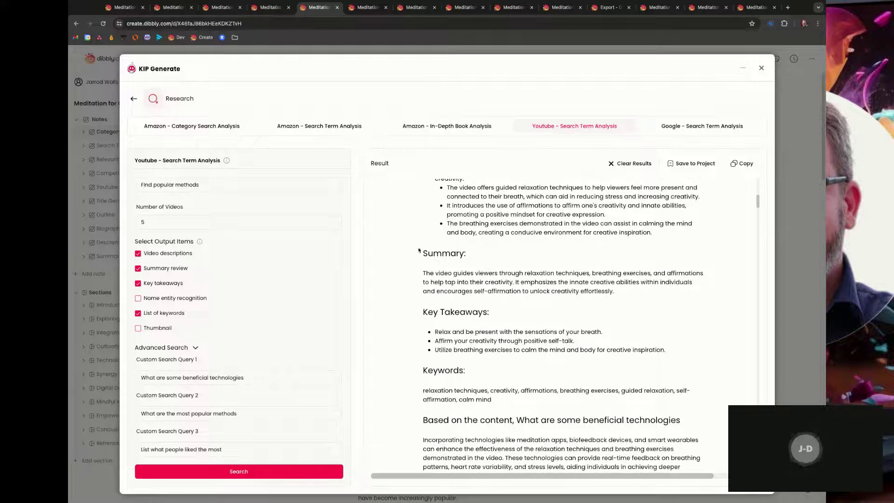
# - Read the first video's answers to the custom queries on beneficial technologies, most popular methods and what people liked the most
pyautogui.scroll(-3, 447, 296)
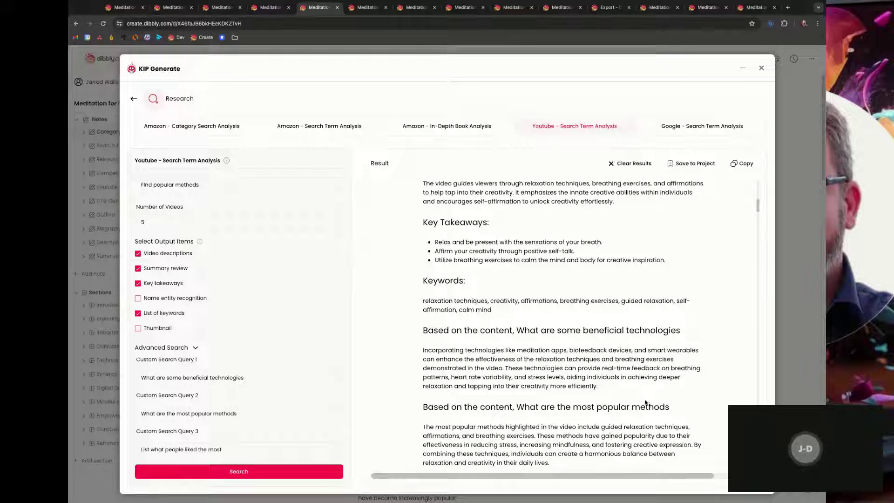
pyautogui.scroll(-2, 640, 402)
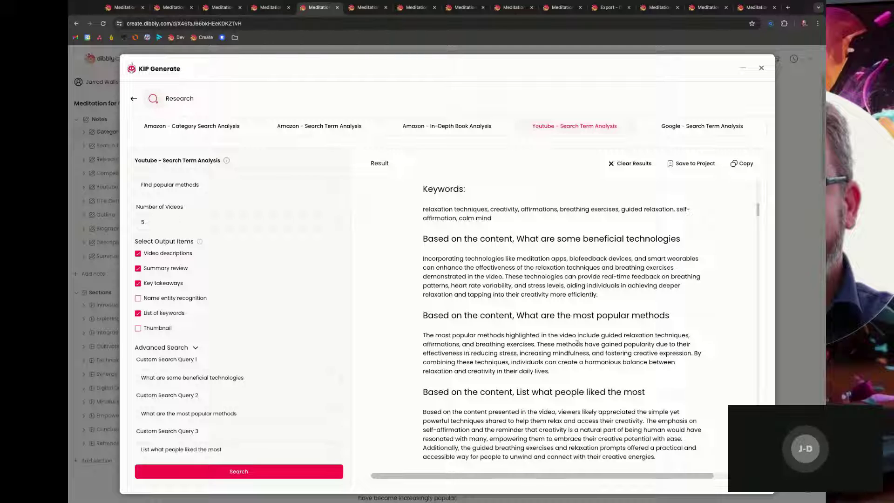
pyautogui.scroll(-1, 656, 347)
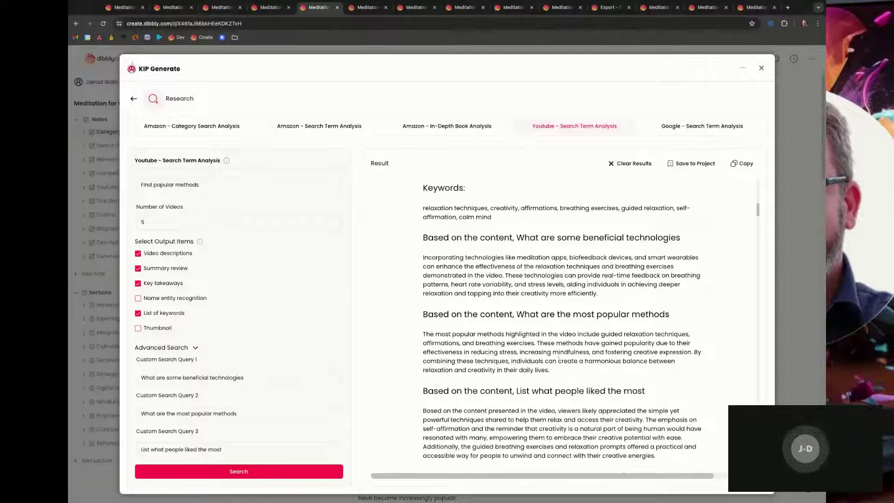
pyautogui.scroll(-1, 559, 357)
pyautogui.scroll(-1, 559, 356)
pyautogui.scroll(-3, 549, 339)
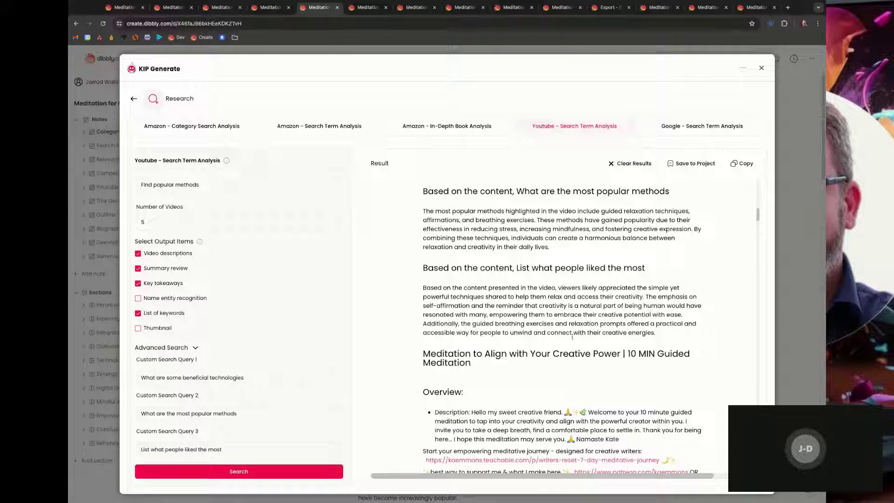
# - Skim the overview, main topics and content insights of the video Meditation to Align with Your Creative Power
pyautogui.scroll(-4, 573, 336)
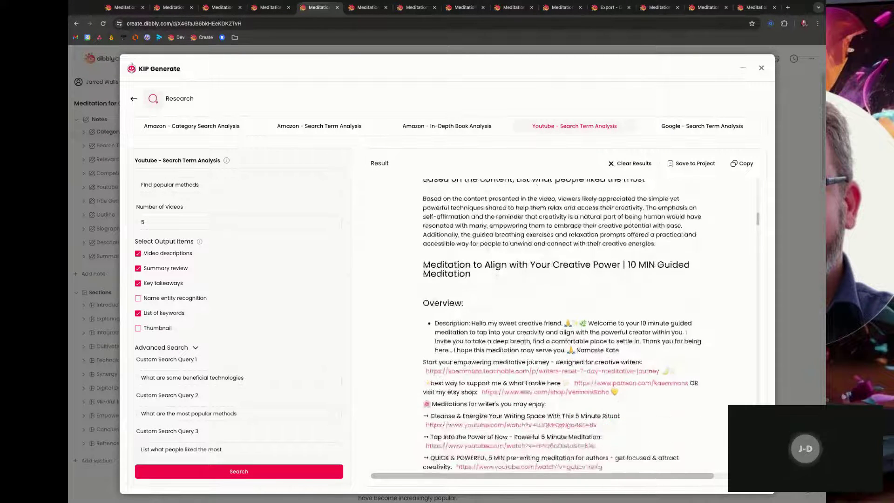
pyautogui.scroll(-1, 427, 255)
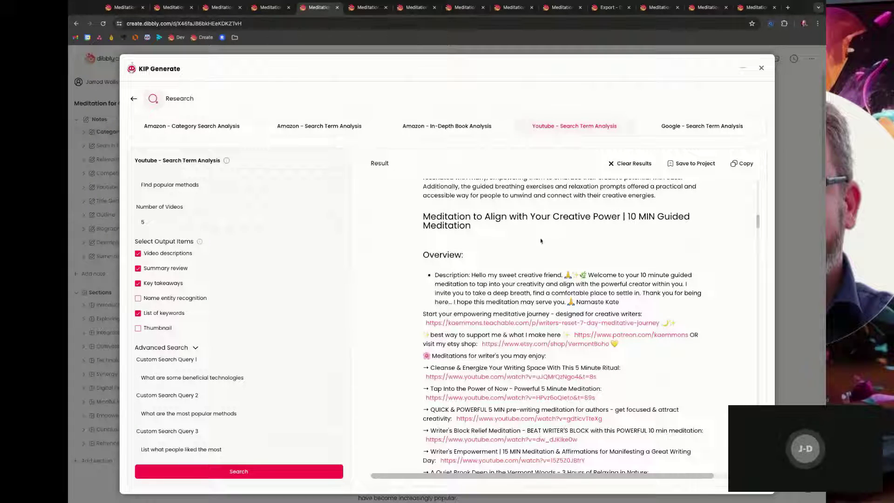
pyautogui.scroll(-1, 455, 305)
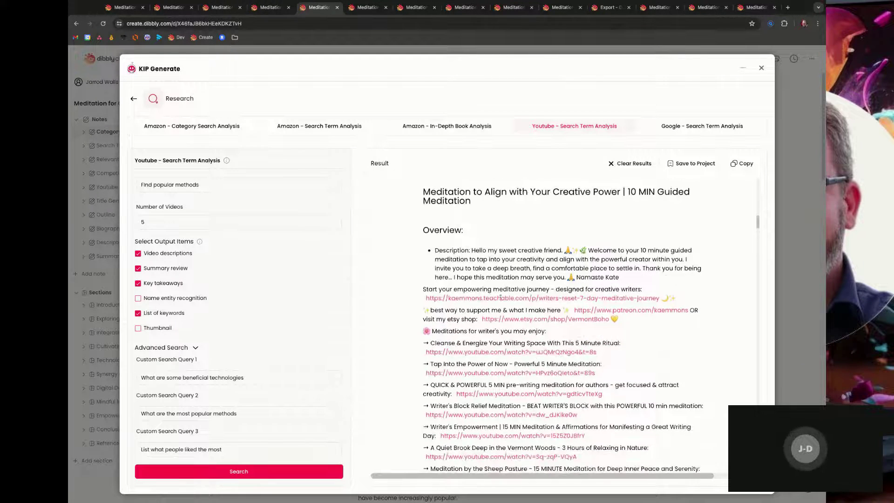
pyautogui.scroll(-15, 534, 390)
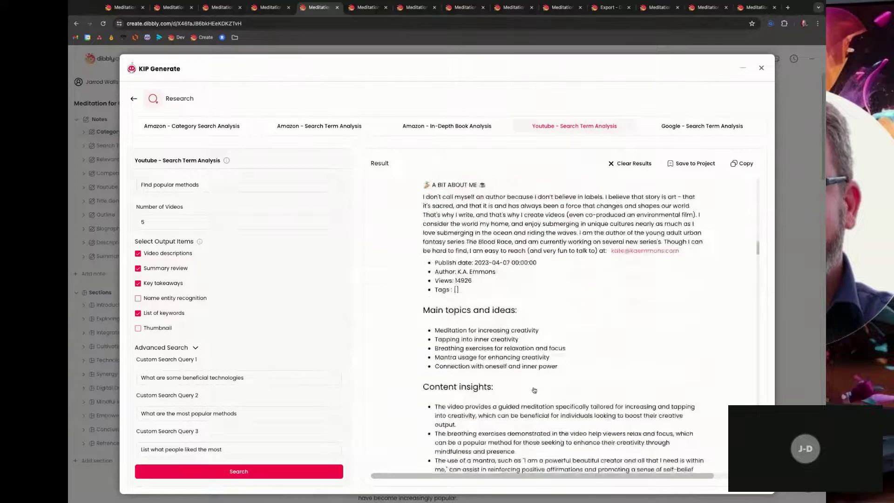
# - Skim the remaining YouTube results through the content insights of the video Boost Your Creativity + Inspiration 7-Minute Guided Meditation
pyautogui.scroll(-12, 534, 390)
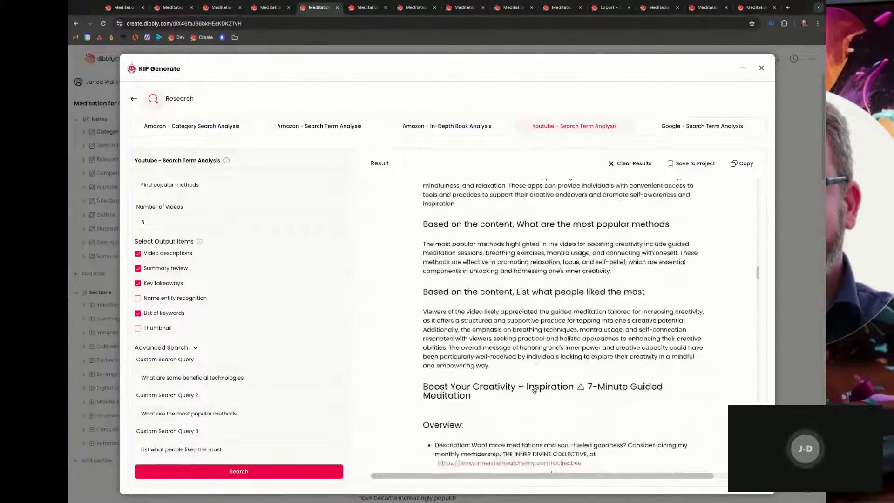
pyautogui.scroll(-15, 534, 390)
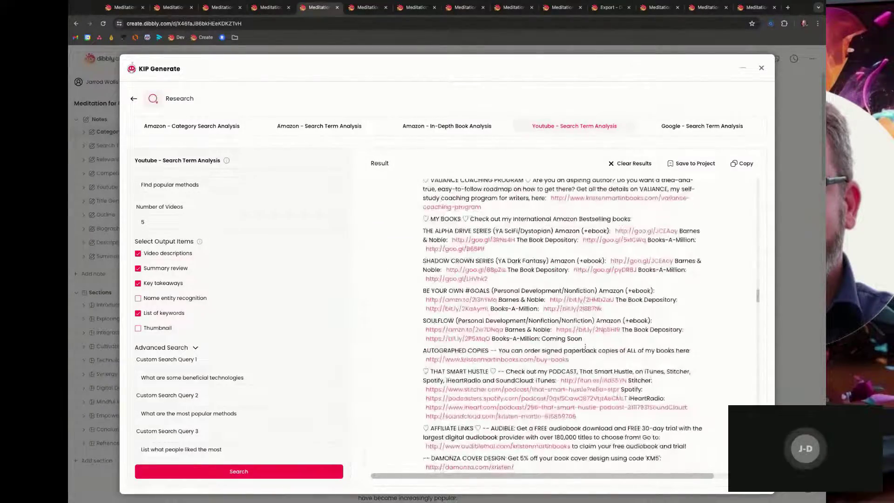
pyautogui.scroll(-8, 585, 346)
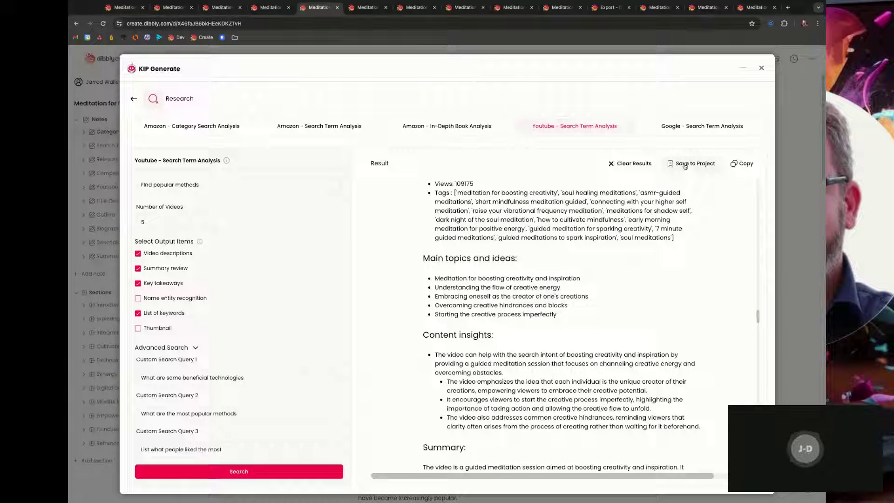
# - Open the project's Relevant Article Research note and skim its article summaries, keywords, competitive edges and alternative angles
pyautogui.click(124, 9)
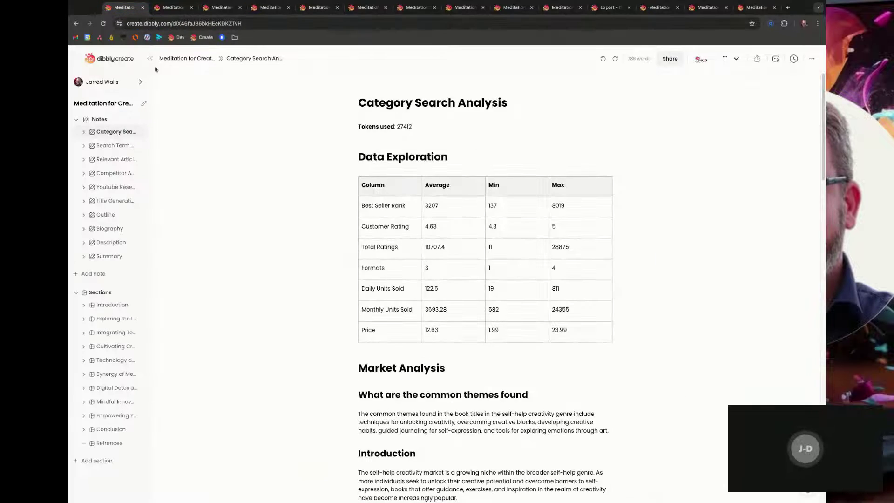
pyautogui.click(113, 162)
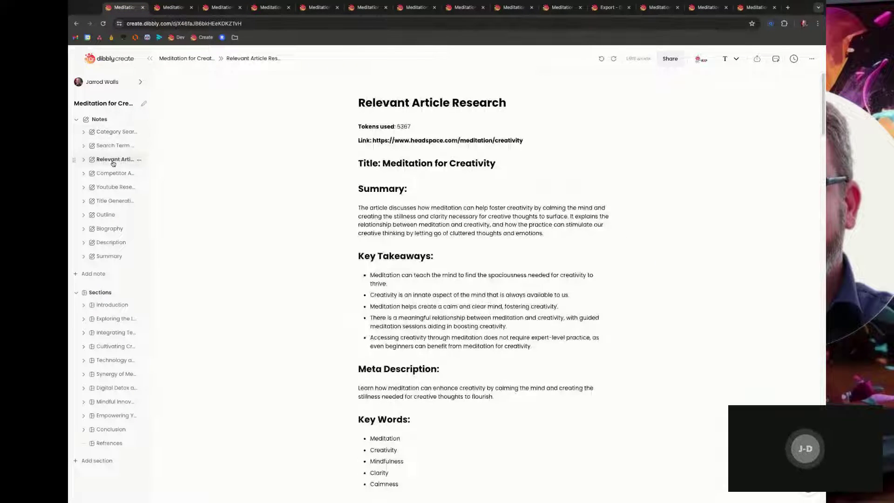
pyautogui.scroll(-20, 452, 215)
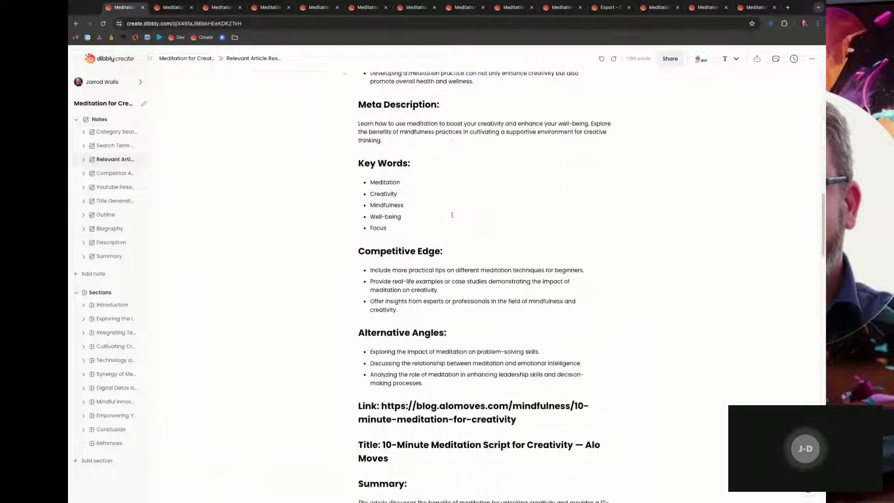
pyautogui.scroll(-5, 451, 215)
pyautogui.scroll(20, 452, 215)
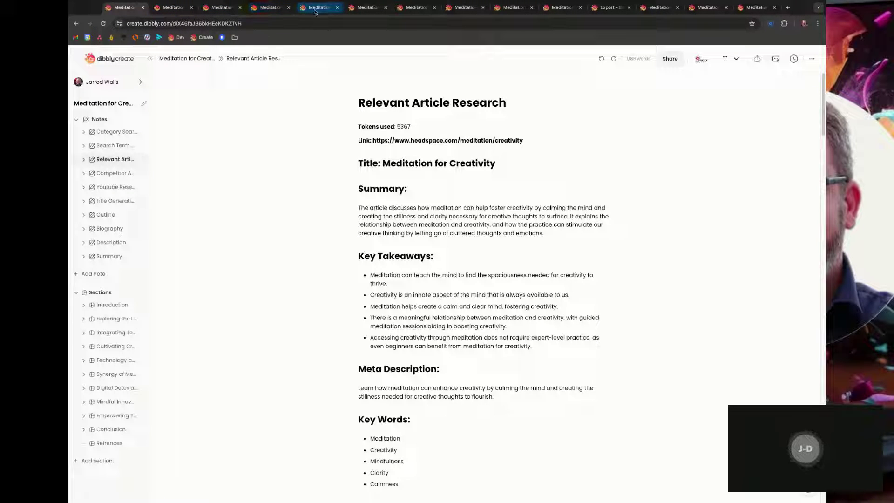
# - Open the Google search term analysis for Meditation for Creativity and review its output items and three custom search queries
pyautogui.click(277, 10)
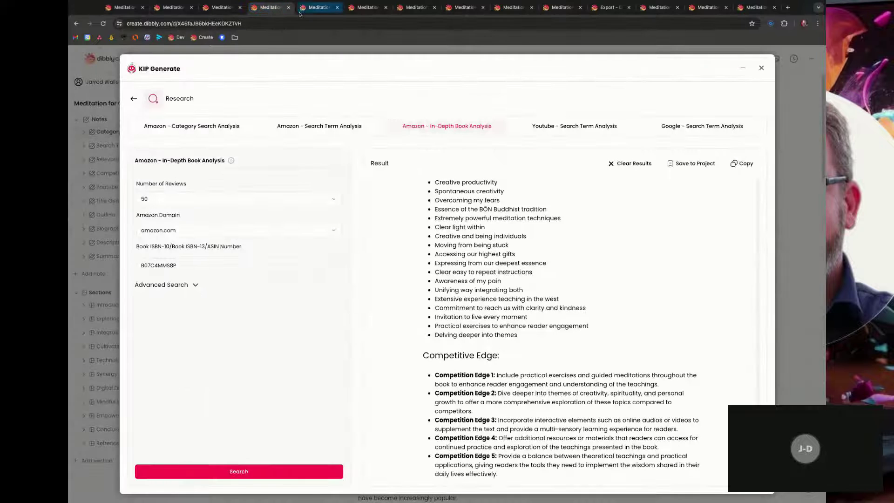
pyautogui.click(367, 7)
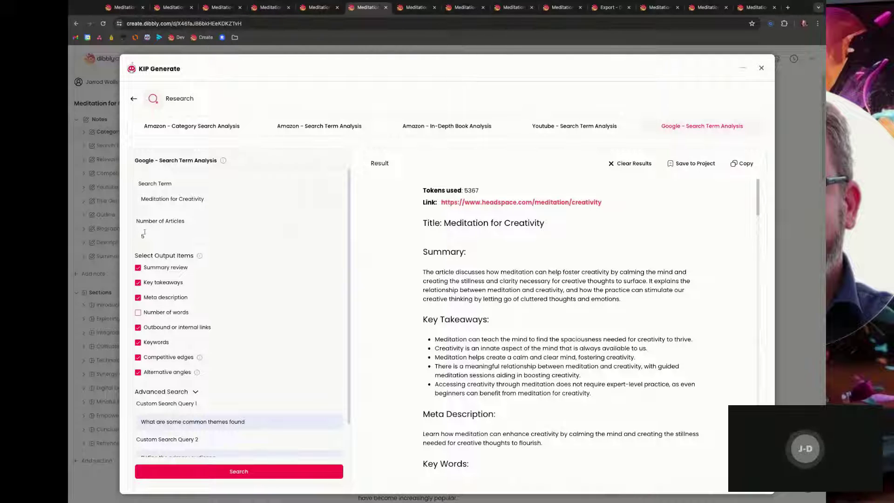
pyautogui.scroll(-2, 188, 249)
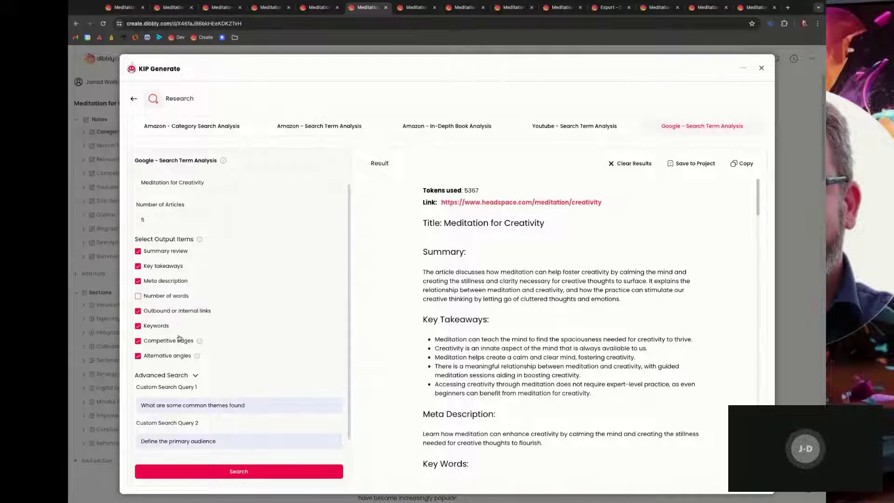
pyautogui.scroll(-1, 168, 331)
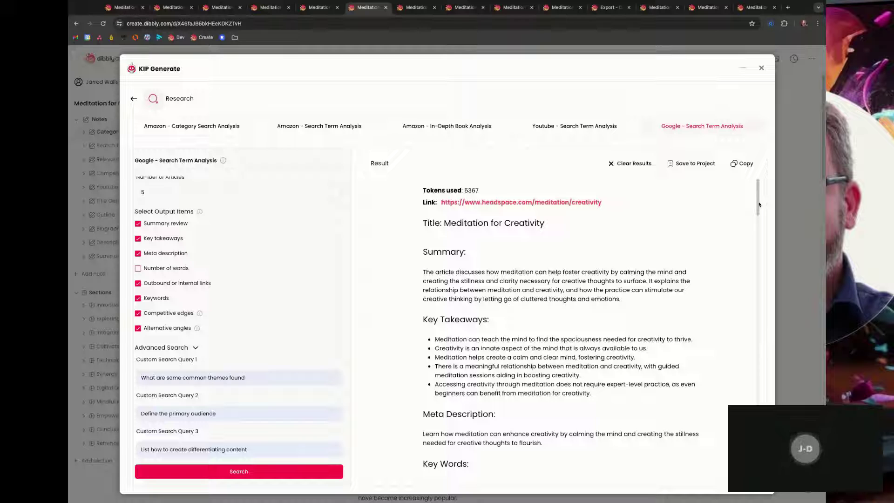
# - Read the Headspace article's Key Takeaways, Meta Description, Key Words, Competitive Edge and Alternative Angles in the Google results
pyautogui.scroll(-1, 759, 205)
pyautogui.scroll(-5, 759, 205)
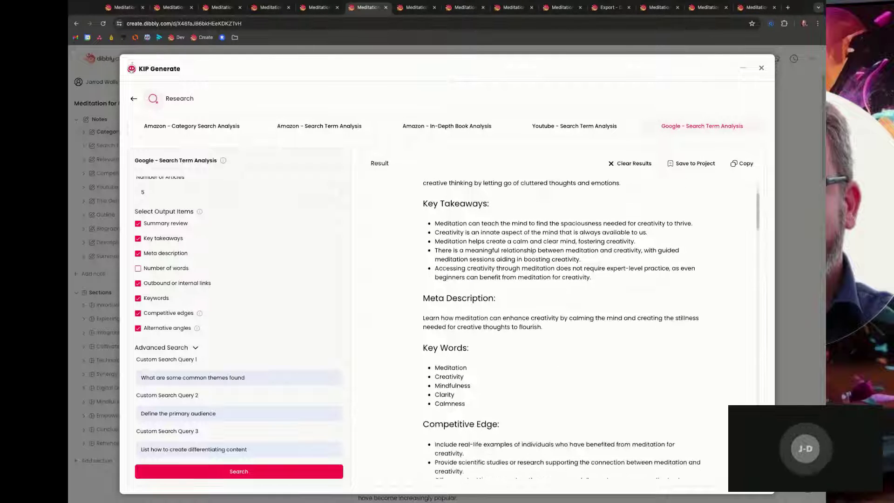
pyautogui.scroll(-5, 589, 326)
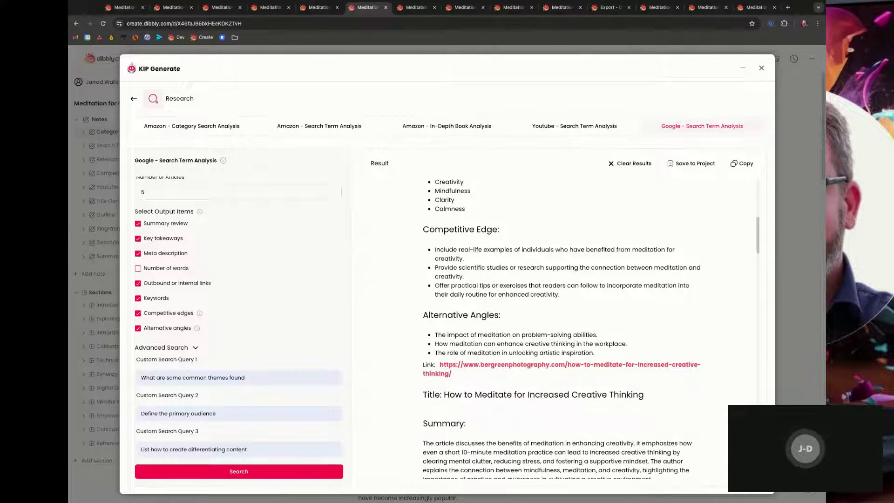
pyautogui.scroll(-3, 552, 274)
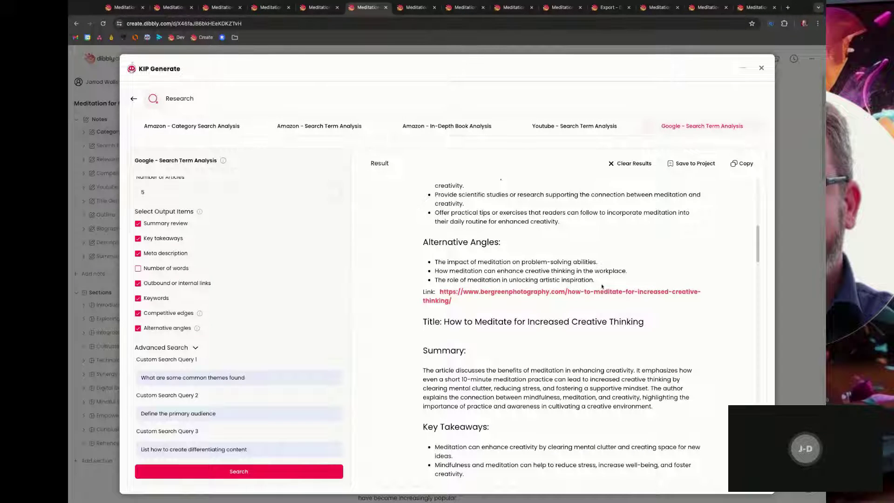
# - Read the Google analysis of the articles How to Meditate for Increased Creative Thinking and 10-Minute Meditation Script for Creativity
pyautogui.scroll(-8, 601, 286)
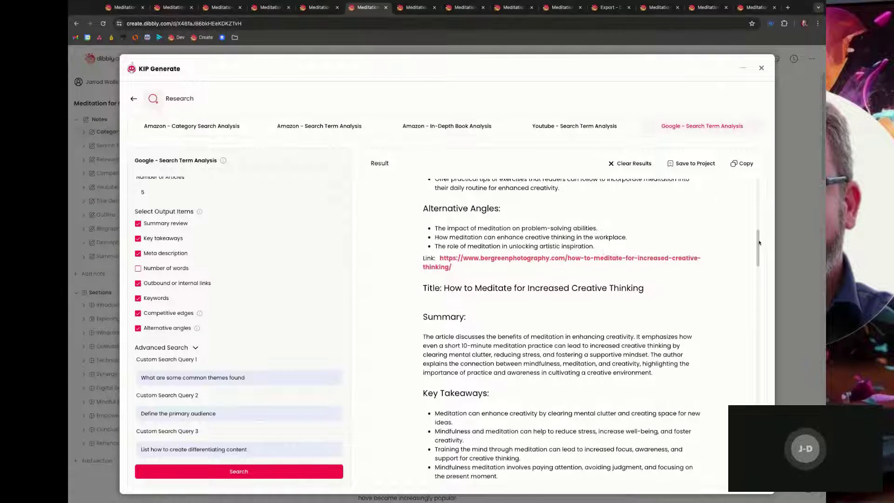
pyautogui.scroll(-3, 589, 326)
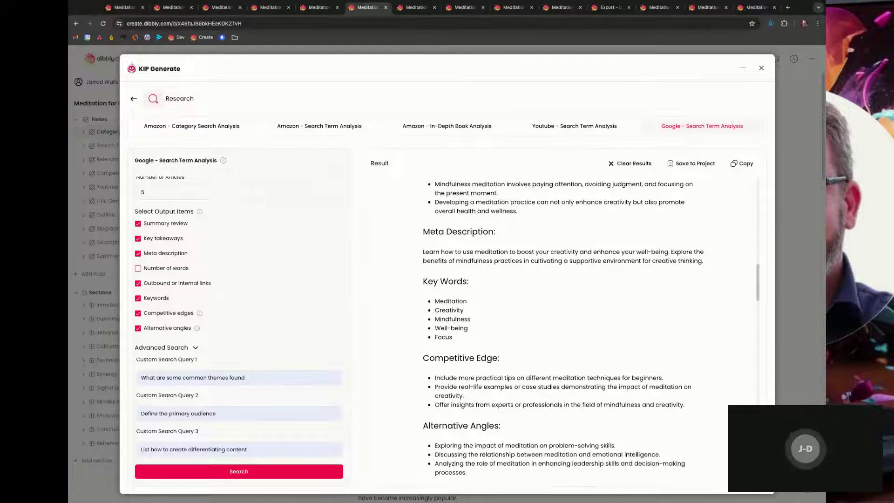
pyautogui.scroll(-5, 563, 325)
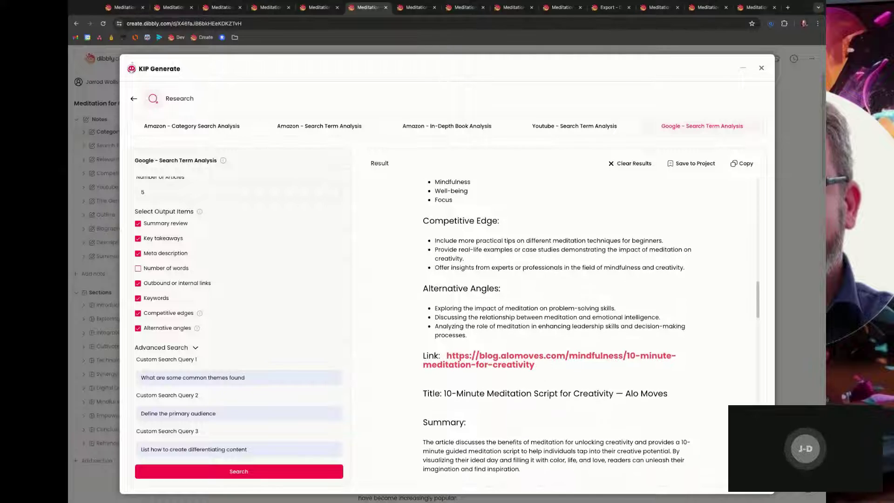
pyautogui.scroll(-6, 564, 326)
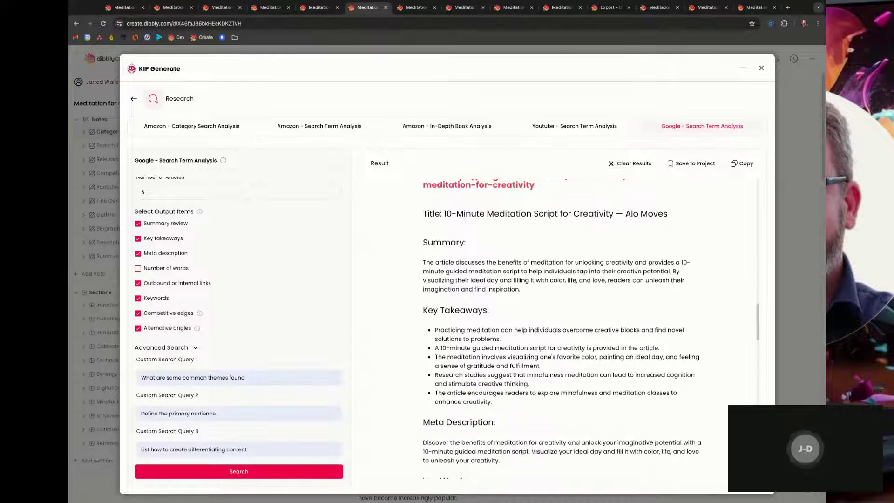
pyautogui.scroll(-3, 640, 307)
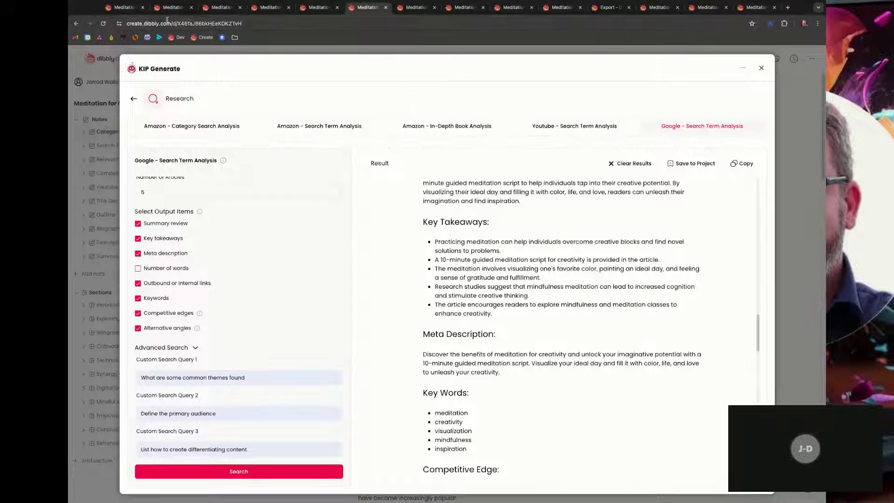
# - View the Competitor Analysis note, revisit the in-depth book and Google analyses, and bring up the Title Generator results
pyautogui.click(124, 9)
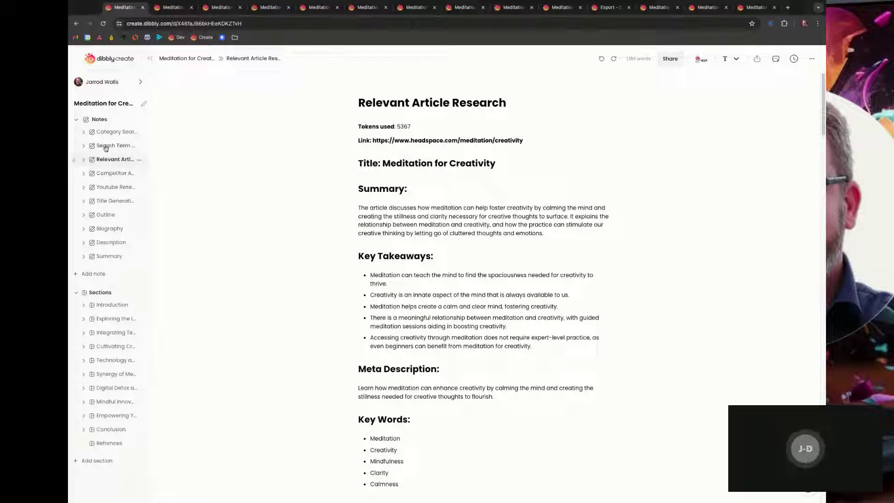
pyautogui.click(108, 173)
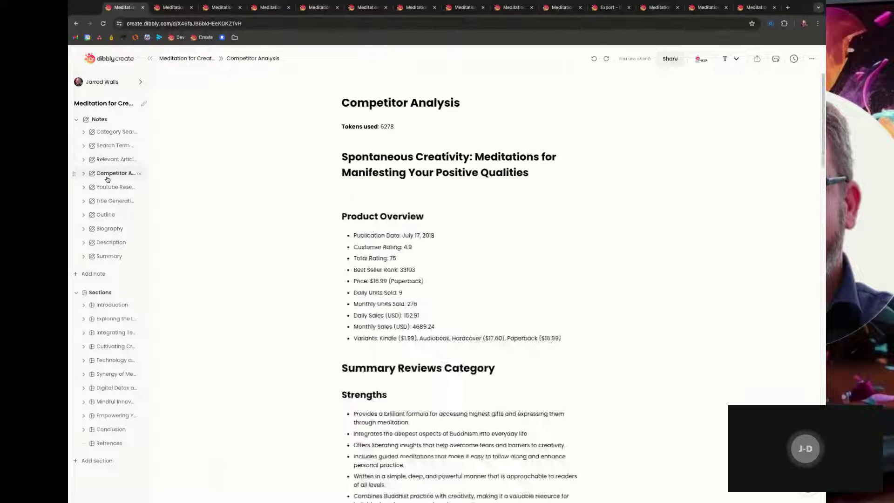
pyautogui.click(270, 8)
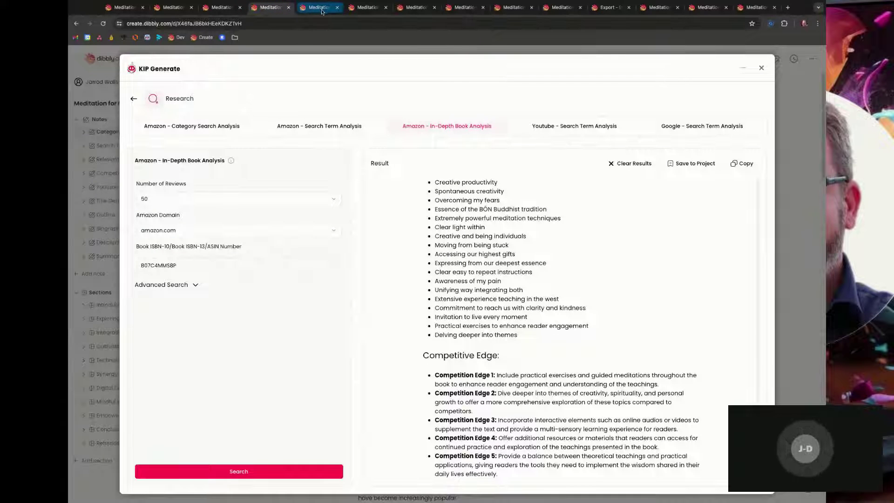
pyautogui.click(371, 11)
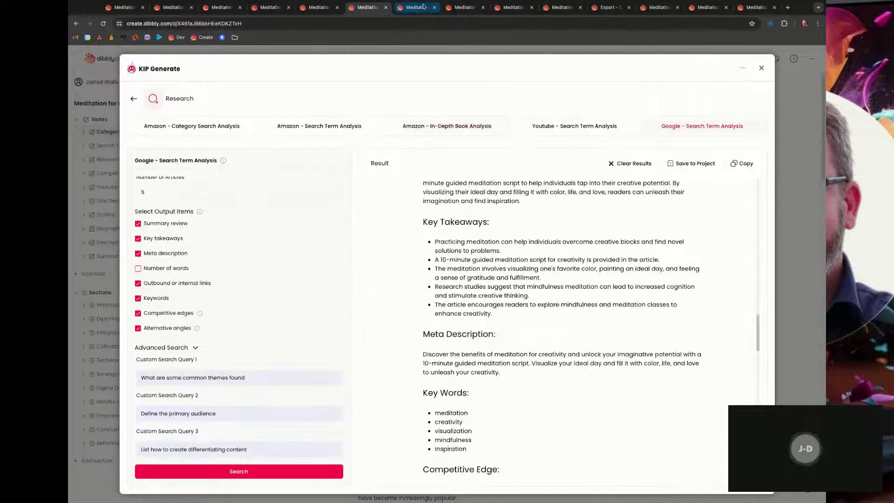
pyautogui.click(414, 10)
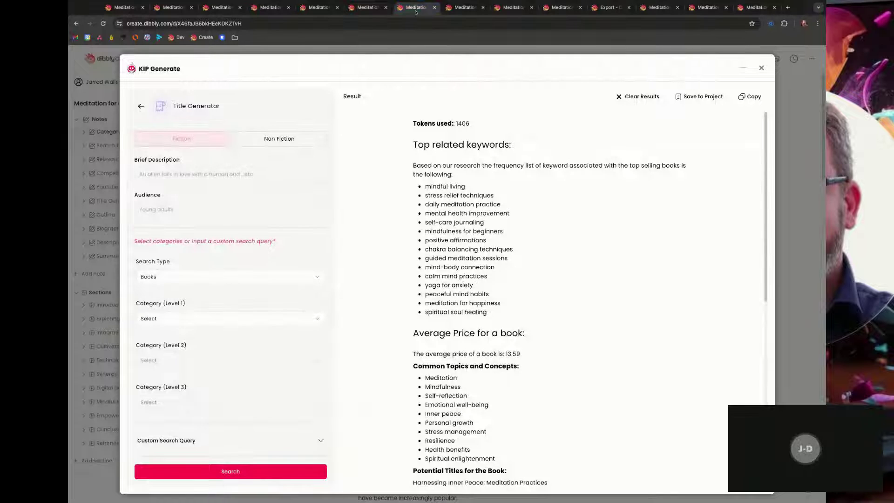
pyautogui.click(368, 8)
pyautogui.click(416, 7)
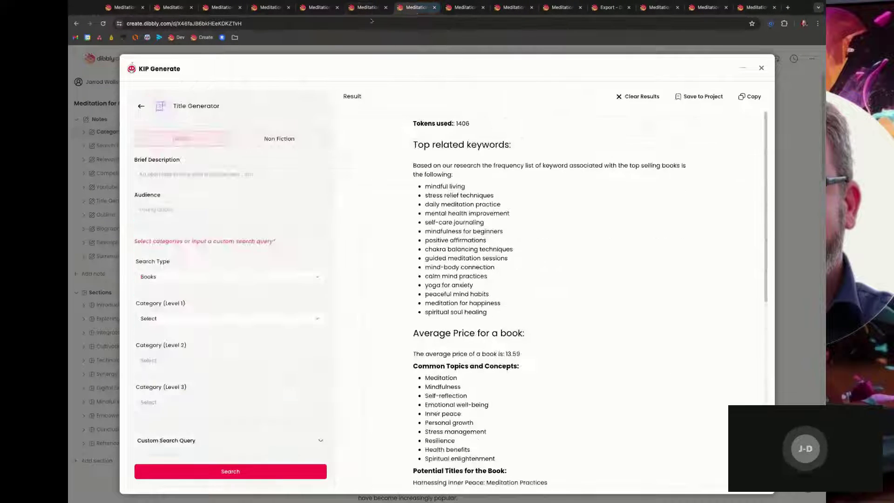
# - Open the Title Generator's history from the project and skim the saved output's keywords, common topics and potential titles
pyautogui.click(116, 7)
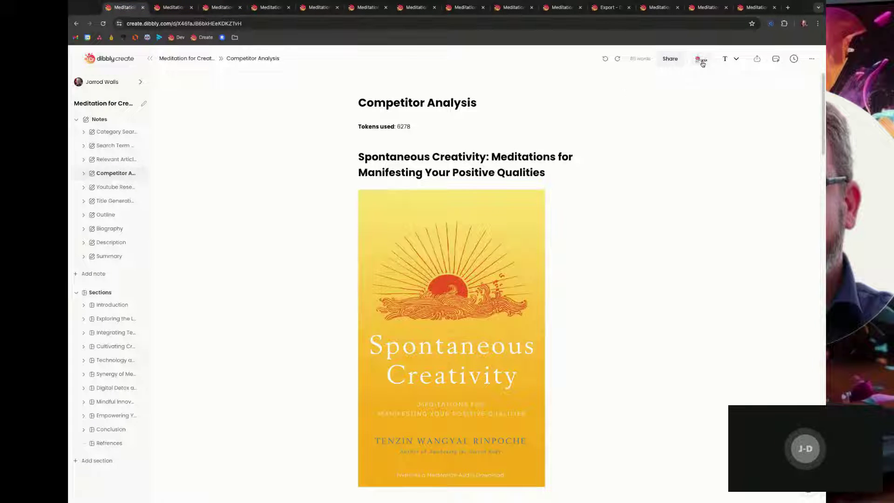
pyautogui.click(703, 62)
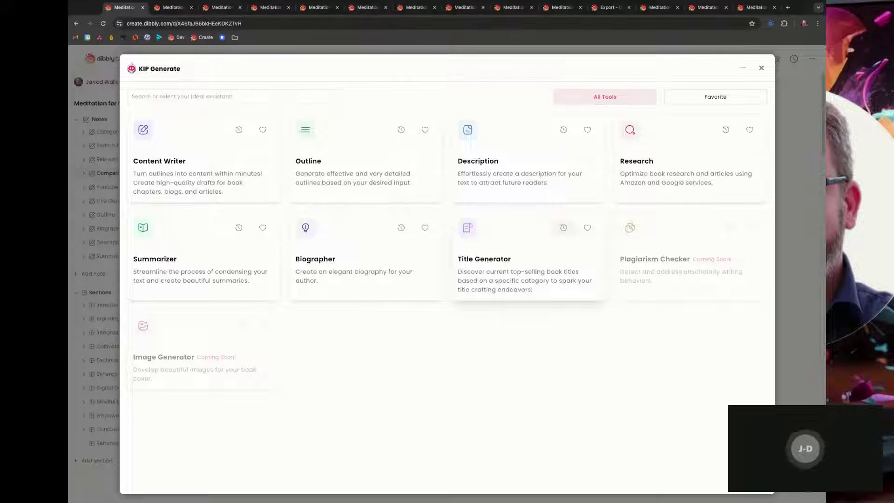
pyautogui.click(563, 227)
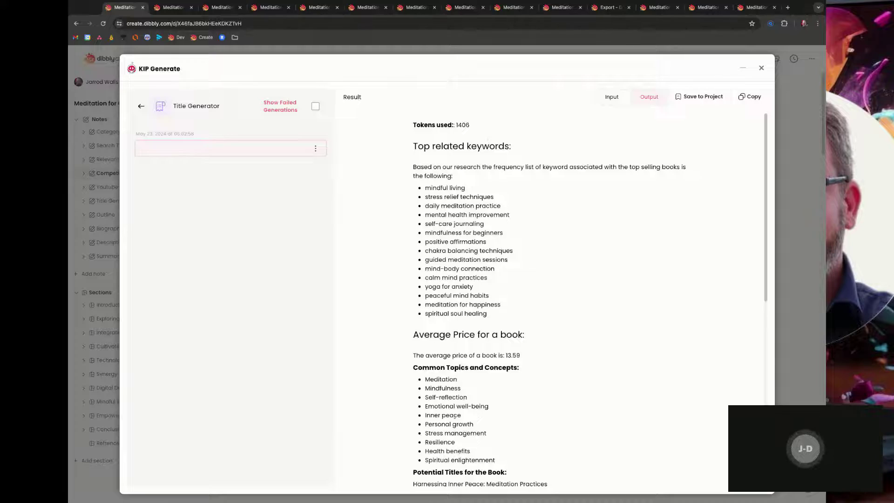
pyautogui.scroll(-8, 589, 322)
pyautogui.scroll(10, 591, 320)
# - Return to the Title Generator form beside its results and set the book type to Non Fiction
pyautogui.click(512, 11)
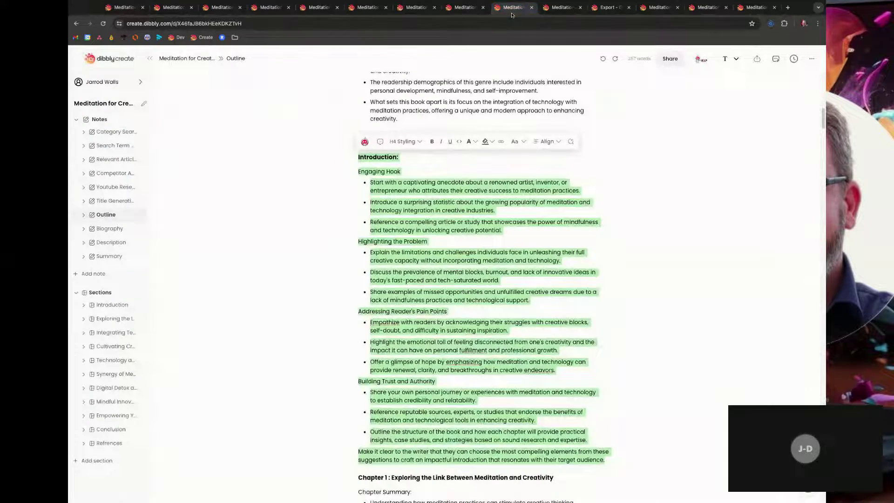
pyautogui.click(472, 9)
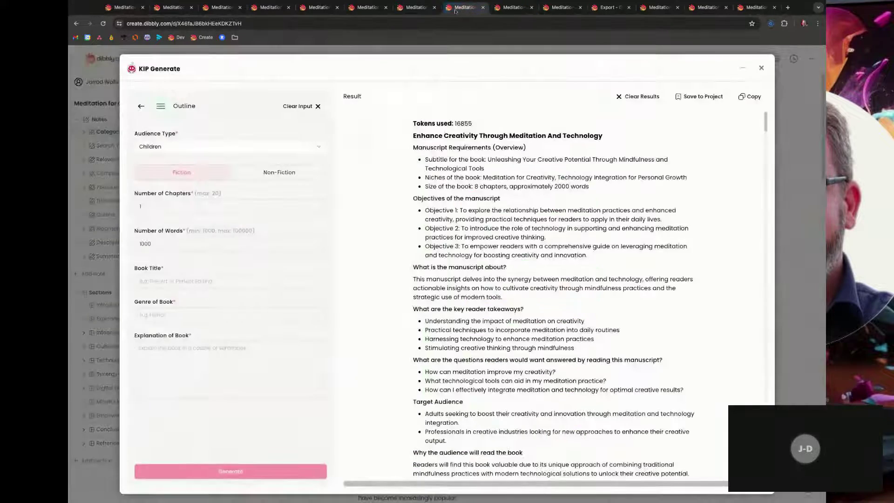
pyautogui.click(414, 8)
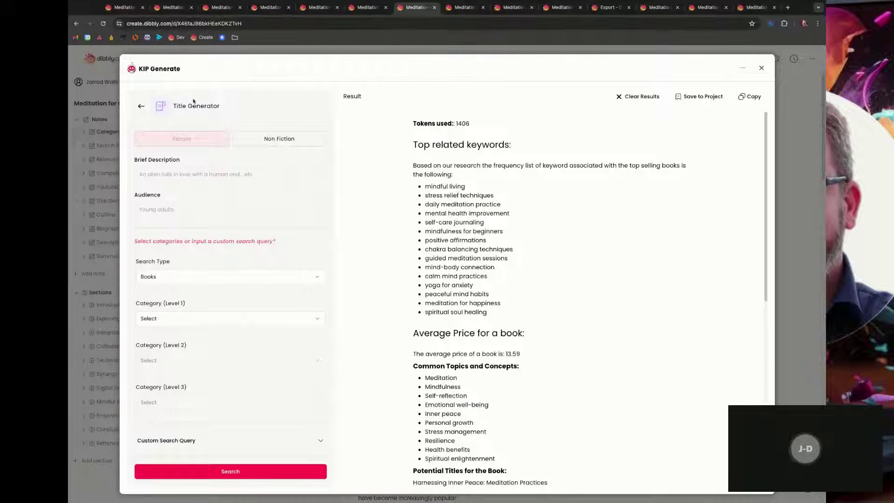
pyautogui.click(277, 142)
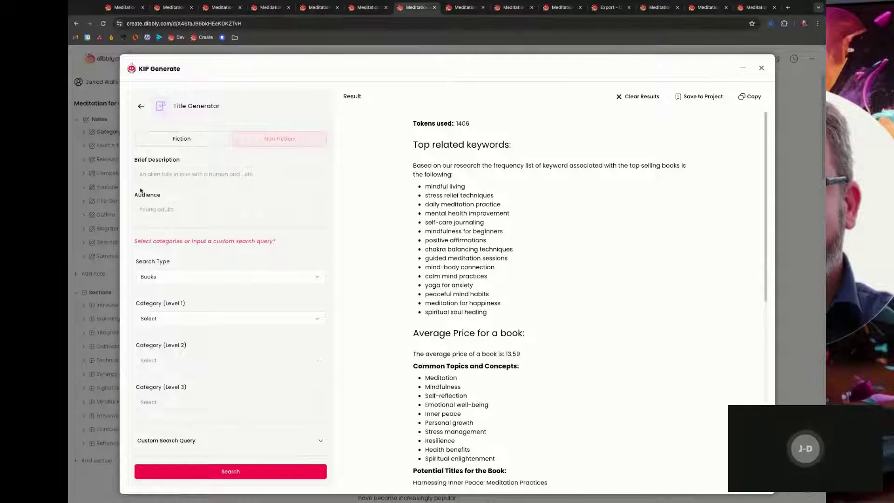
pyautogui.click(172, 176)
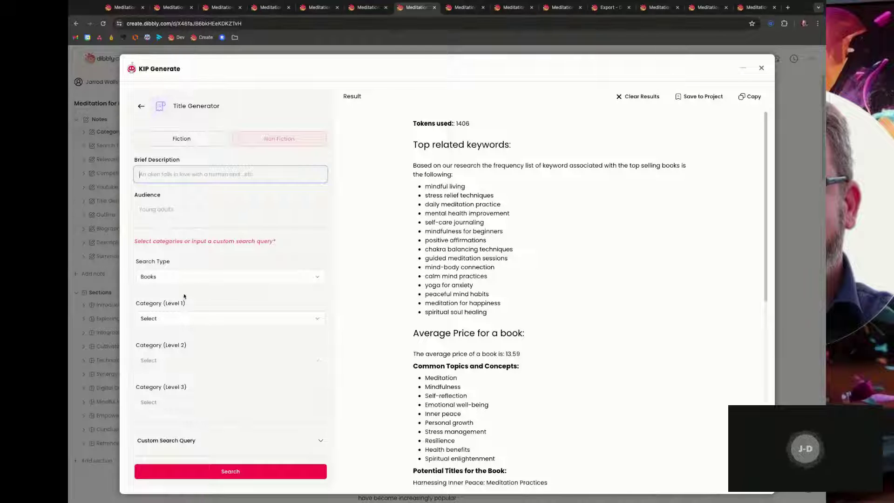
# - Set the Title Generator's first two category levels to Self-Help and Creativity, and expand the Custom Search Query options
pyautogui.click(197, 320)
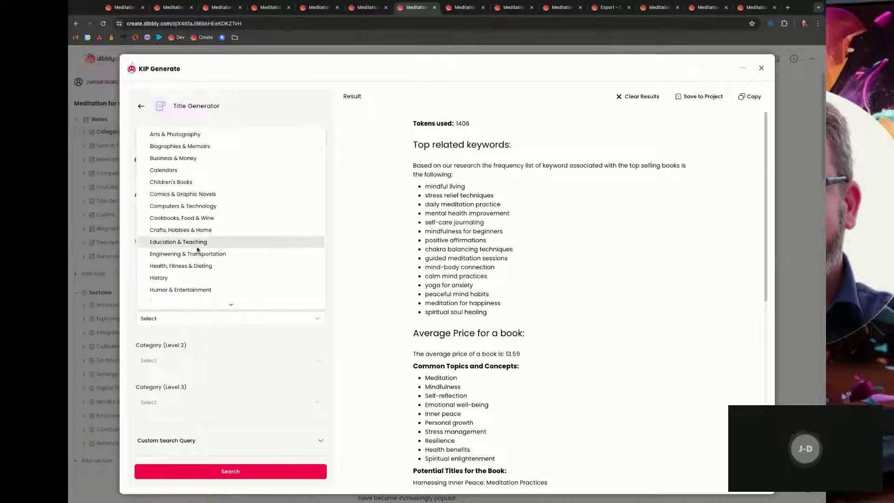
pyautogui.scroll(-5, 198, 250)
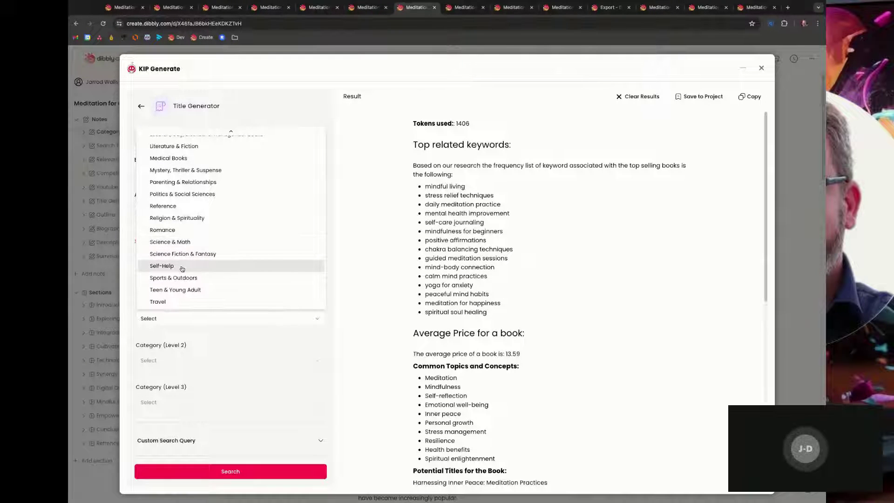
pyautogui.click(188, 266)
pyautogui.click(201, 367)
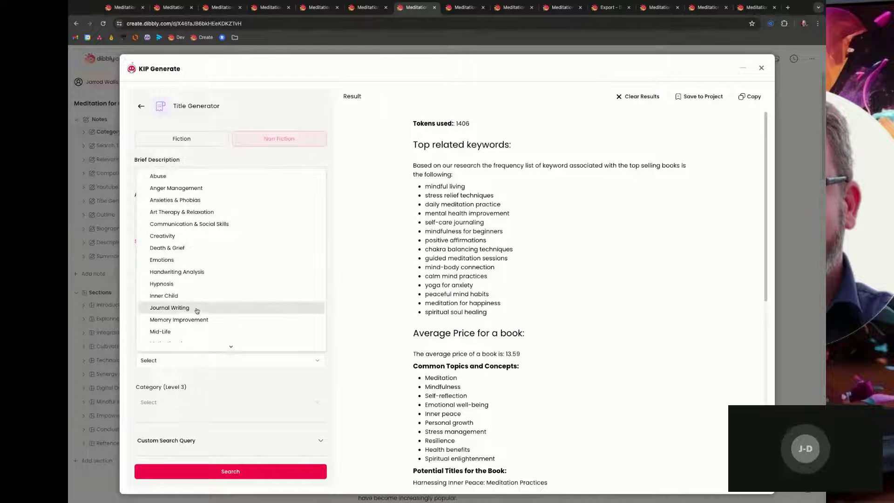
pyautogui.click(195, 241)
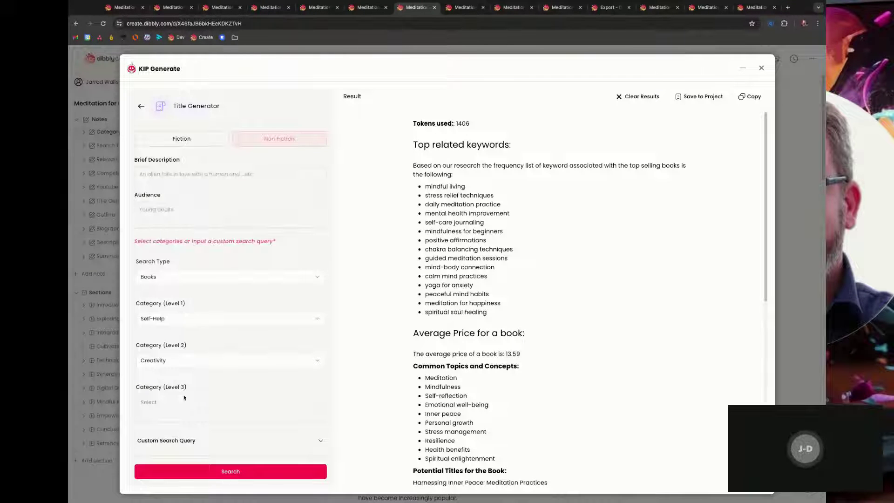
pyautogui.click(213, 442)
pyautogui.scroll(-1, 226, 432)
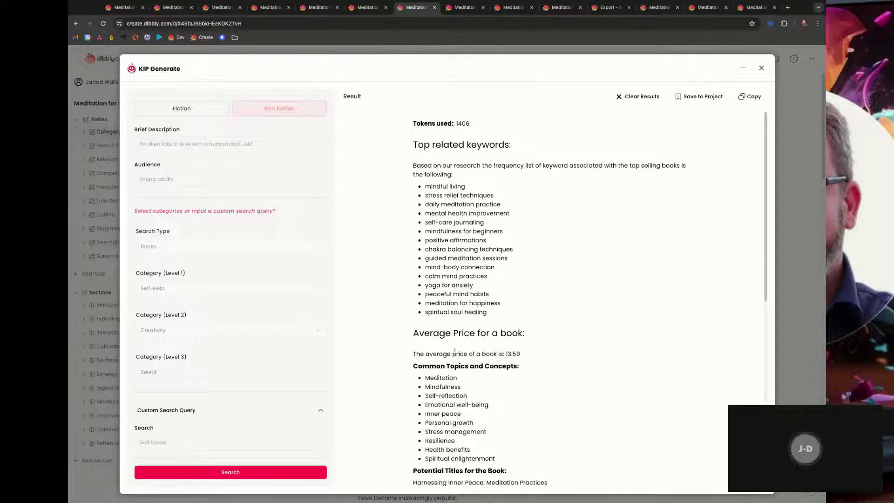
# - Review the Title Generator results, covering common topics, average book price, potential titles and potential subtitles
pyautogui.scroll(-4, 455, 351)
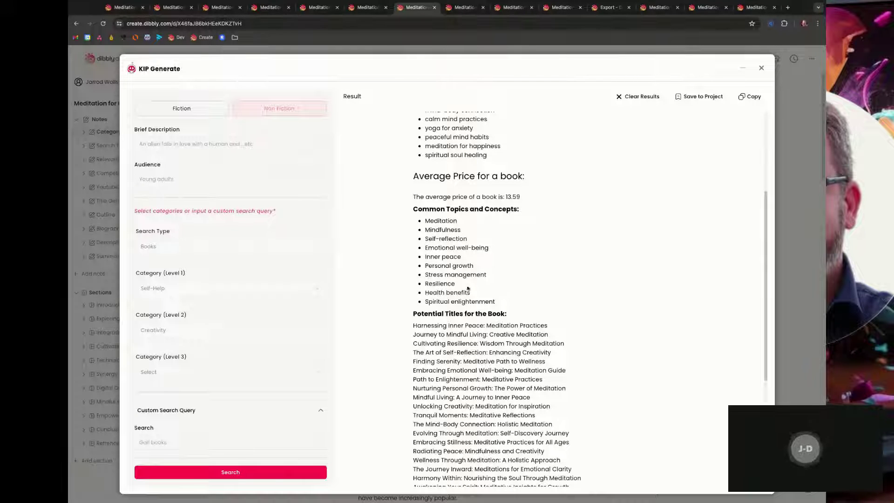
pyautogui.scroll(-5, 458, 298)
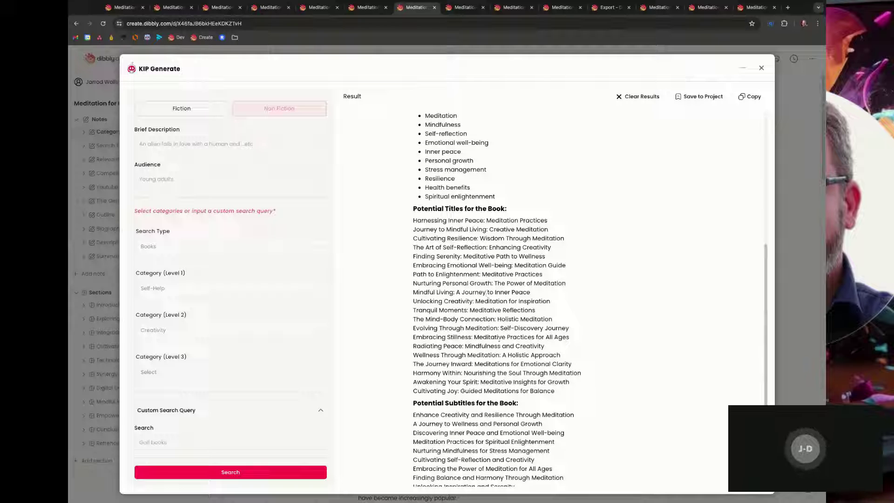
pyautogui.scroll(-2, 487, 292)
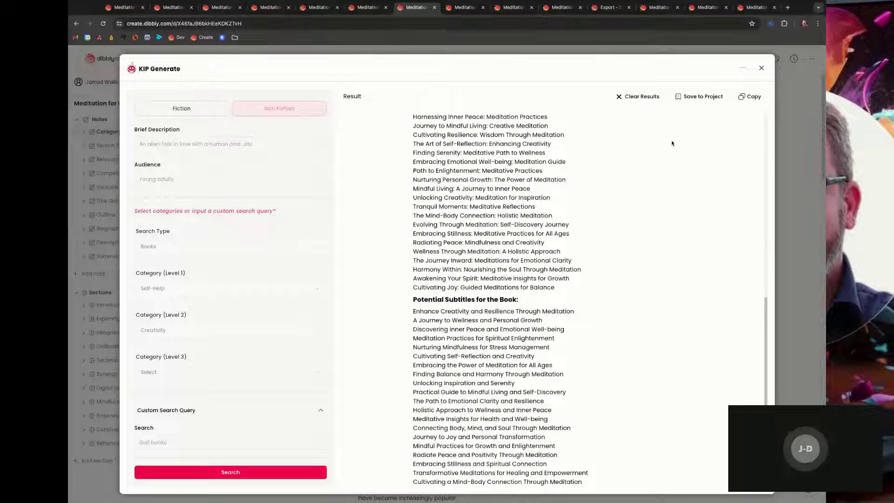
pyautogui.scroll(2, 484, 325)
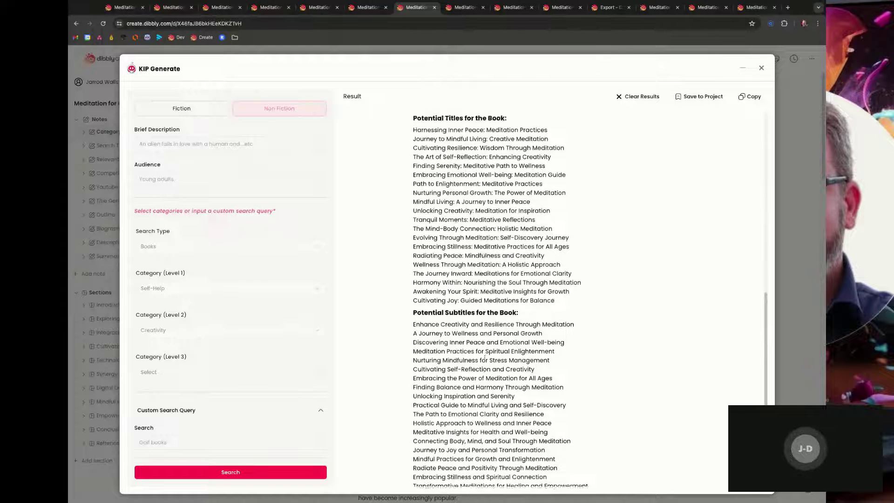
pyautogui.scroll(-2, 484, 357)
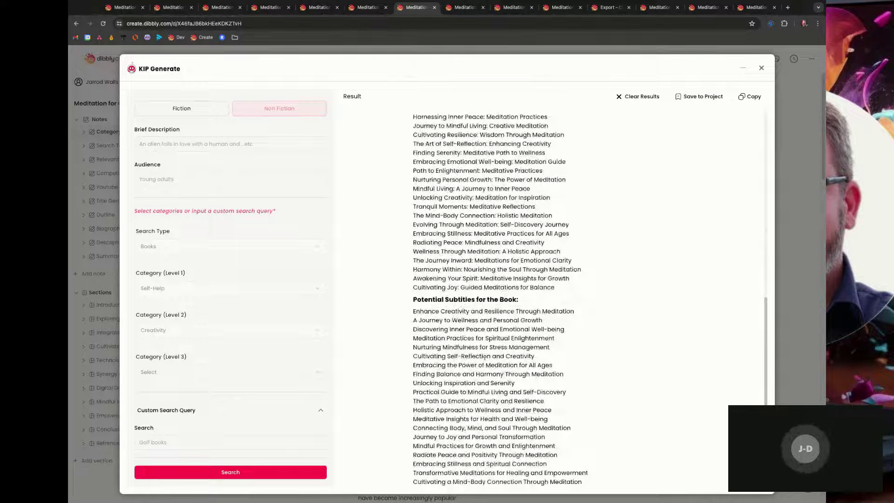
pyautogui.scroll(3, 496, 345)
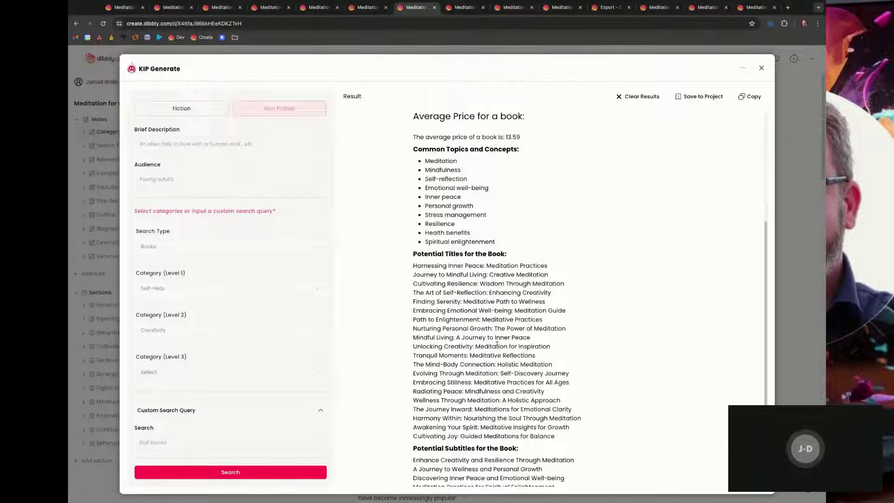
pyautogui.scroll(-2, 496, 298)
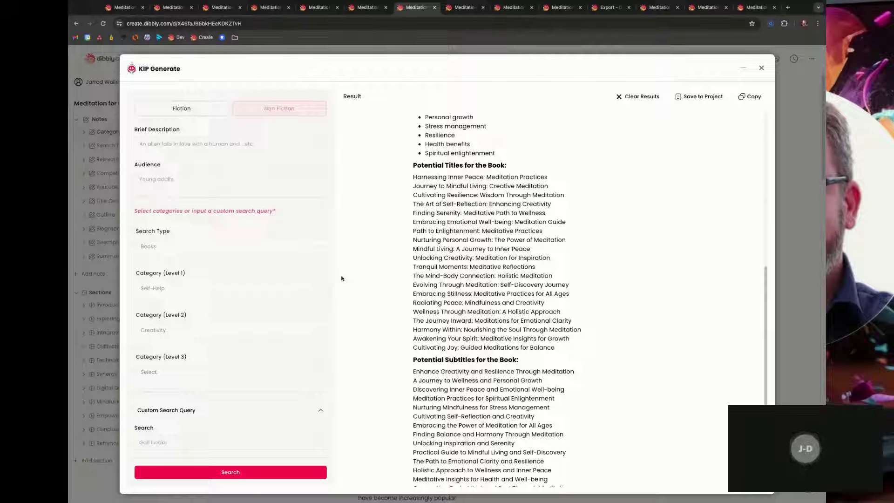
pyautogui.scroll(5, 533, 136)
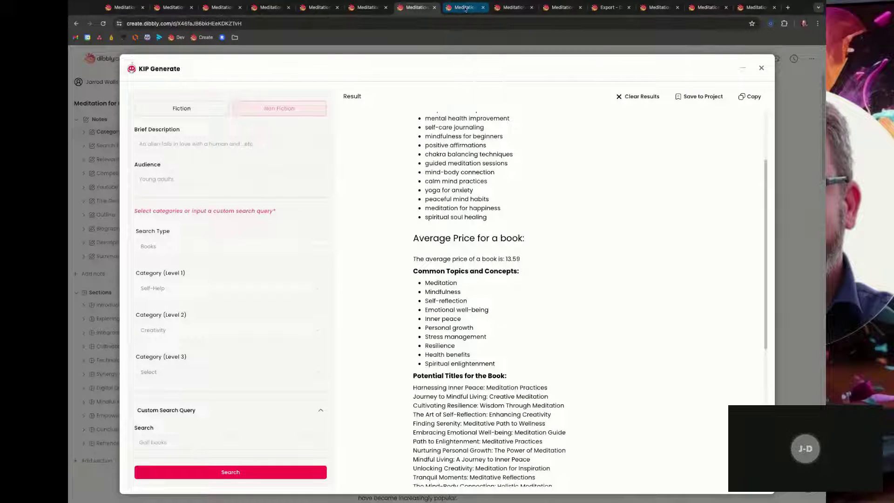
pyautogui.scroll(2, 468, 136)
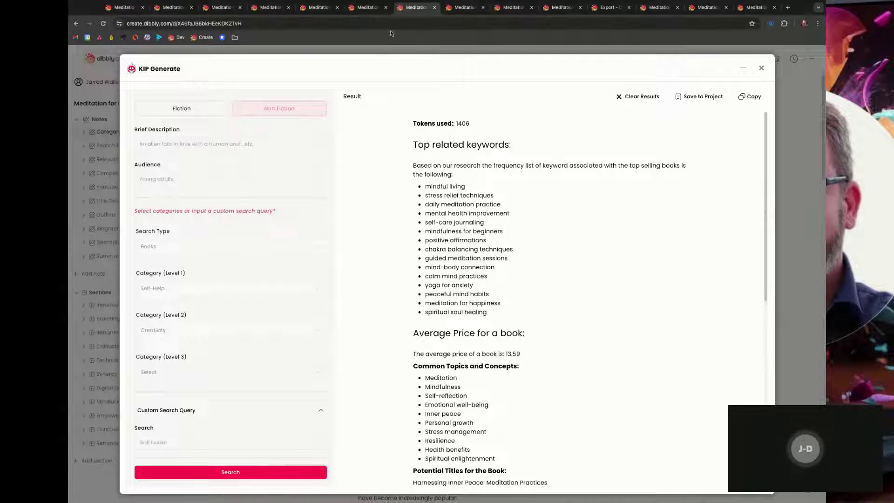
# - Bring up the Outline generator and set its audience type to Adults and the book type to Non-Fiction
pyautogui.click(464, 12)
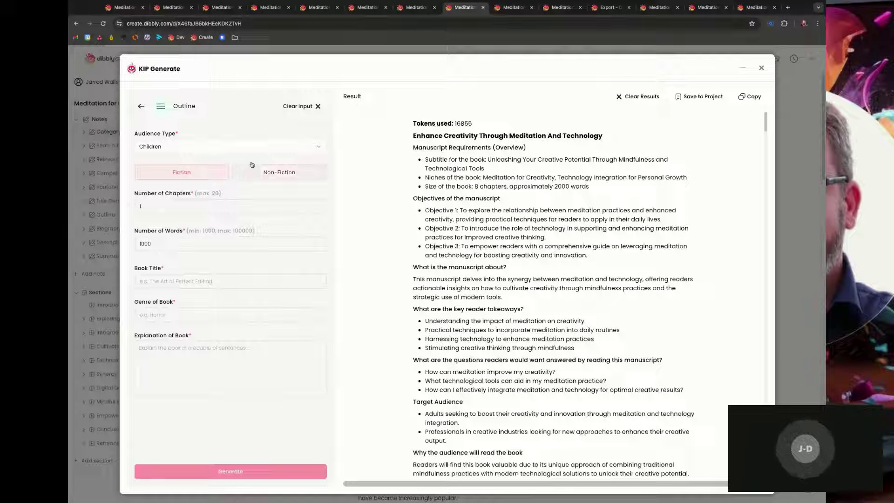
pyautogui.click(152, 149)
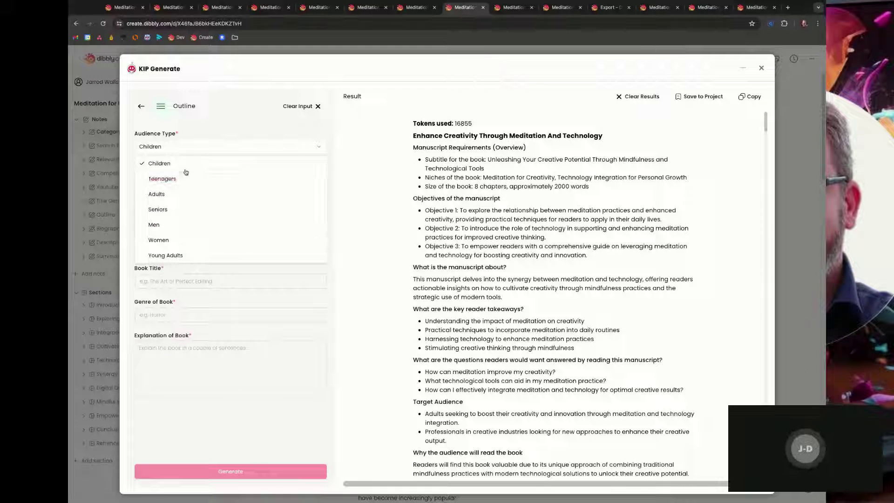
pyautogui.click(185, 193)
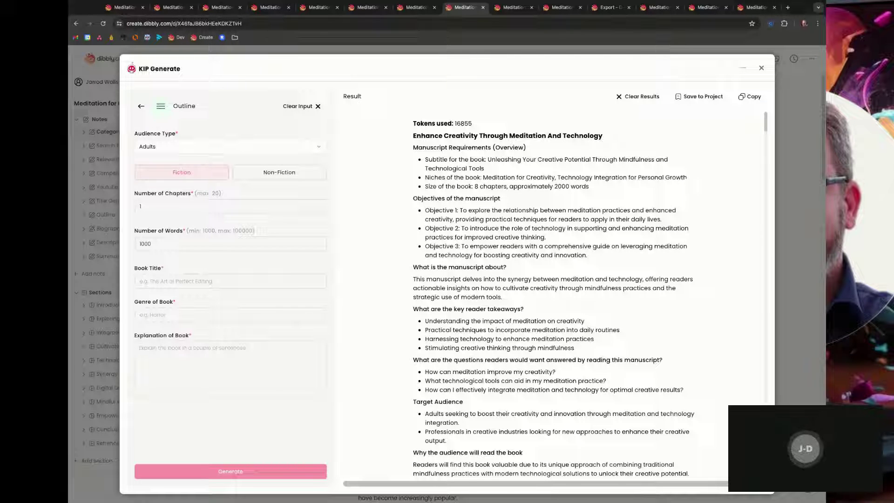
pyautogui.click(257, 173)
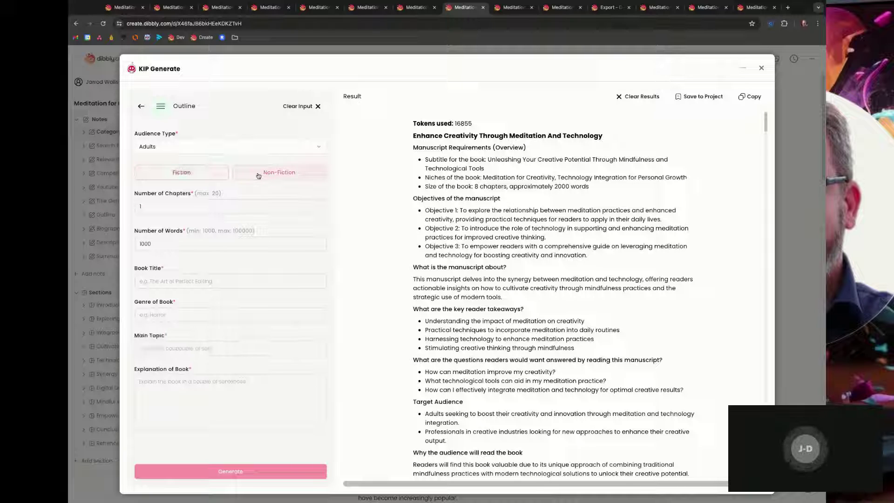
# - Set the outline to 8 chapters and 2000 words, and activate the empty Book Title field
pyautogui.click(168, 205)
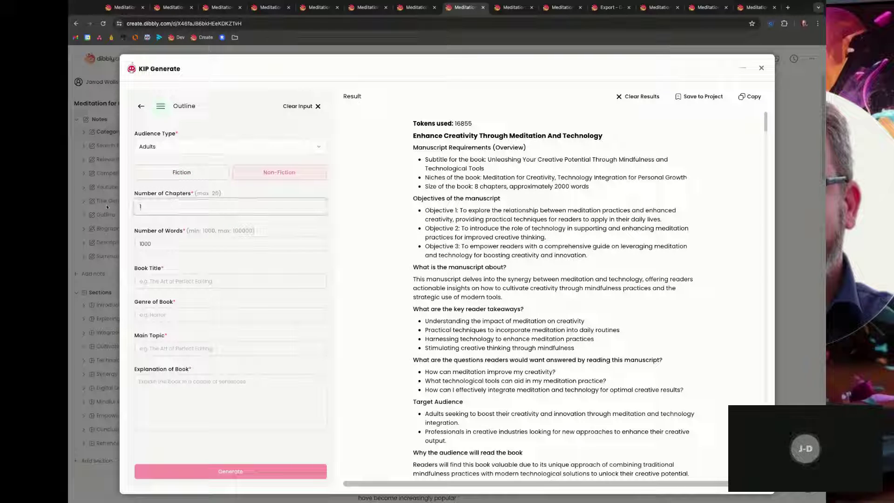
pyautogui.press('BackSpace')
pyautogui.write('8')
pyautogui.press('Tab')
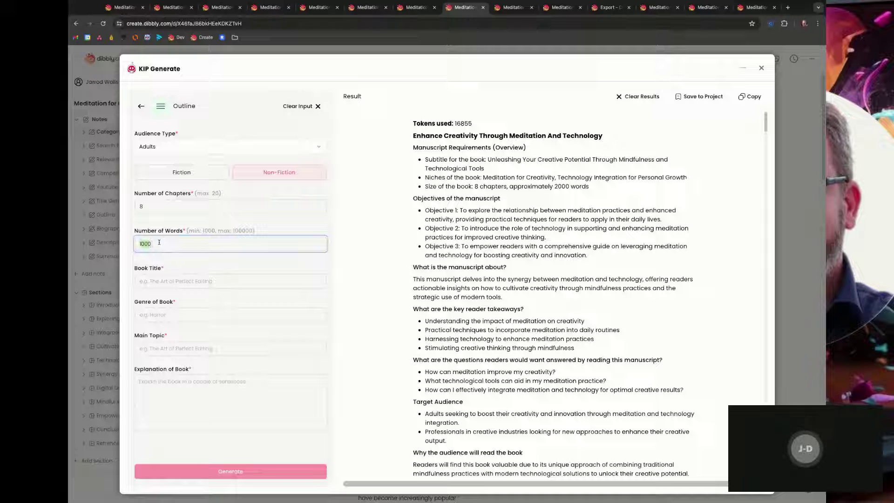
pyautogui.write('2000')
pyautogui.click(163, 282)
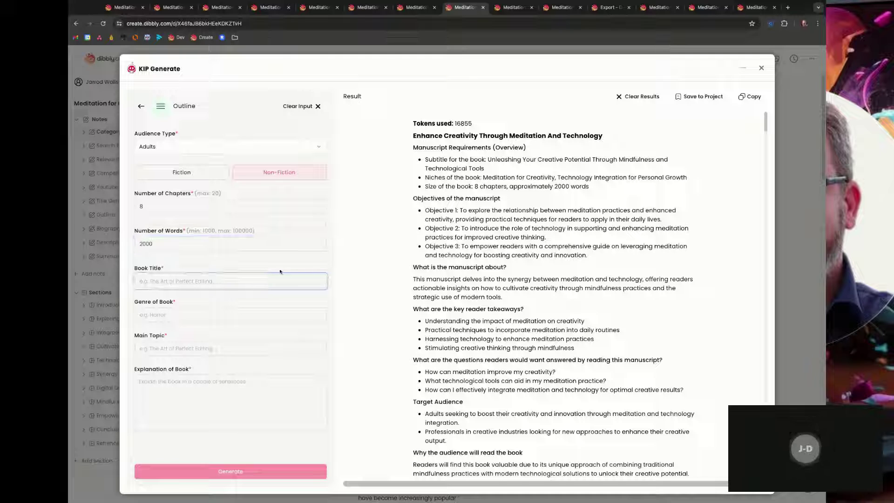
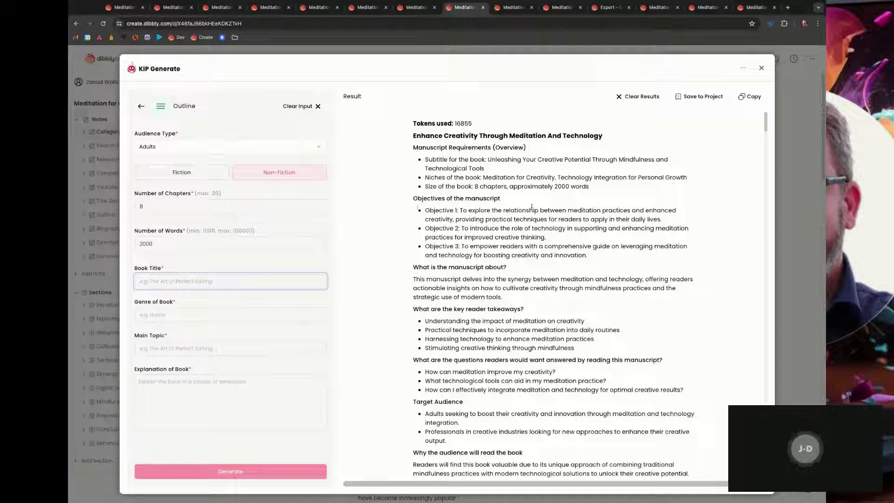
# - Read the generated outline's objectives, key reader takeaways, target audience, top niche books, style and competition analysis
pyautogui.scroll(-2, 532, 234)
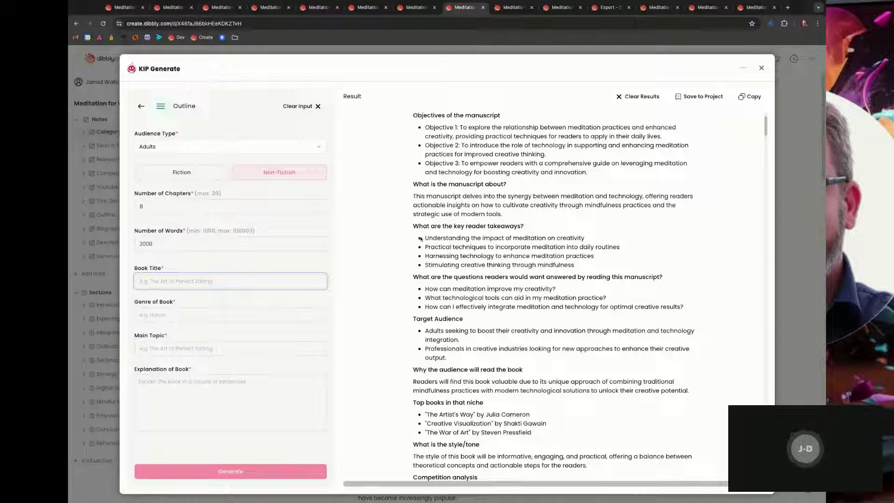
pyautogui.scroll(-2, 501, 203)
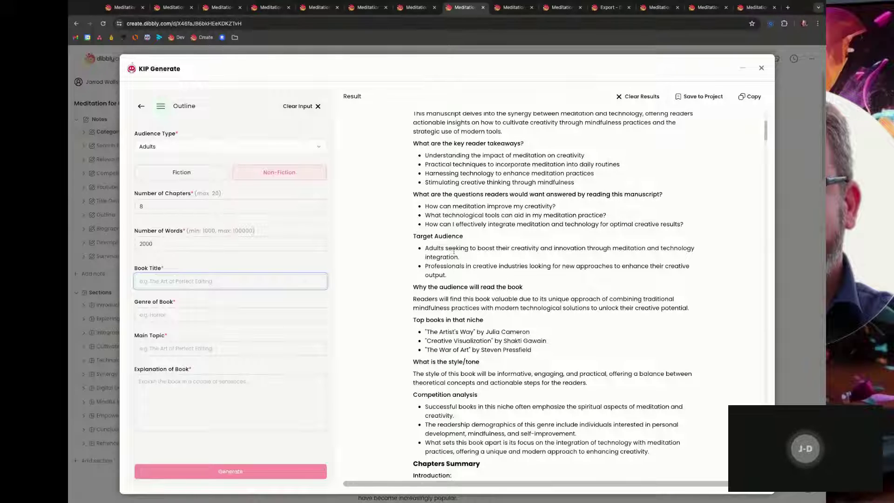
pyautogui.scroll(-2, 437, 268)
pyautogui.scroll(-1, 454, 276)
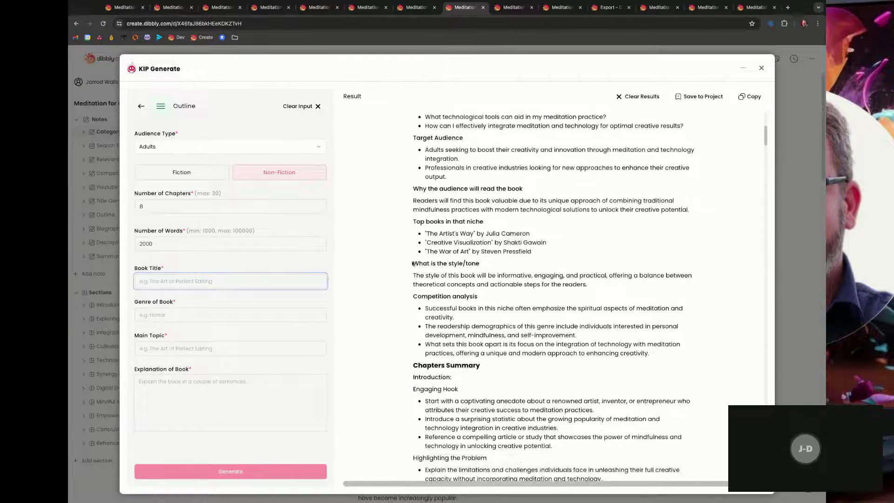
pyautogui.scroll(-1, 465, 277)
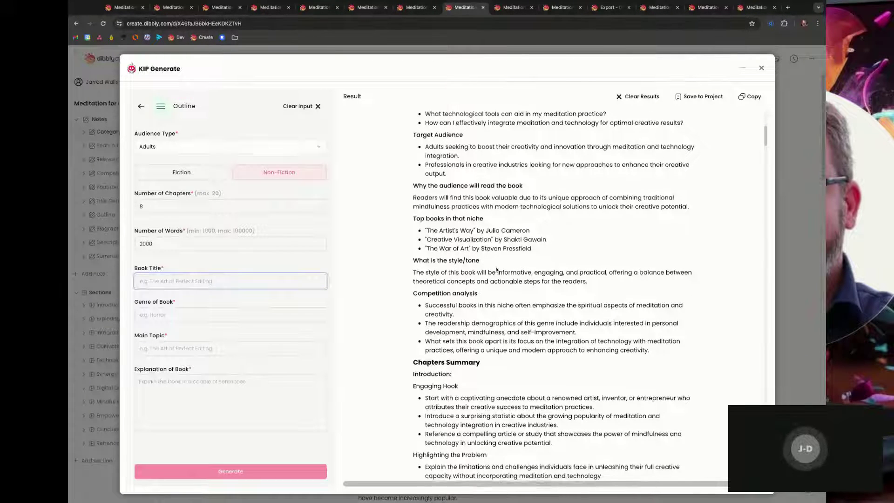
# - Examine the outline's Chapters Summary, including the Introduction guidance and Chapter 1's subpoints, supporting ideas and potential links
pyautogui.scroll(-5, 429, 285)
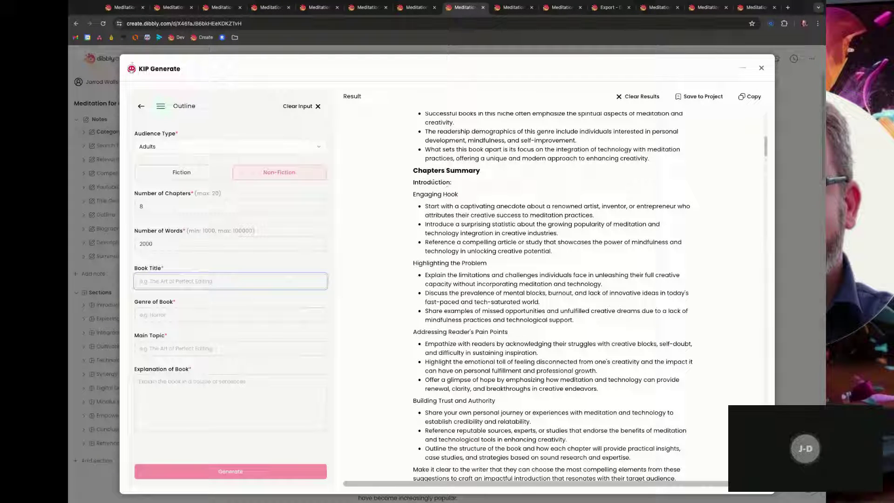
pyautogui.moveTo(540, 302); pyautogui.dragTo(414, 171)
pyautogui.scroll(-12, 576, 305)
pyautogui.moveTo(575, 305); pyautogui.dragTo(578, 212)
pyautogui.scroll(-6, 579, 303)
pyautogui.click(578, 213)
pyautogui.scroll(10, 578, 212)
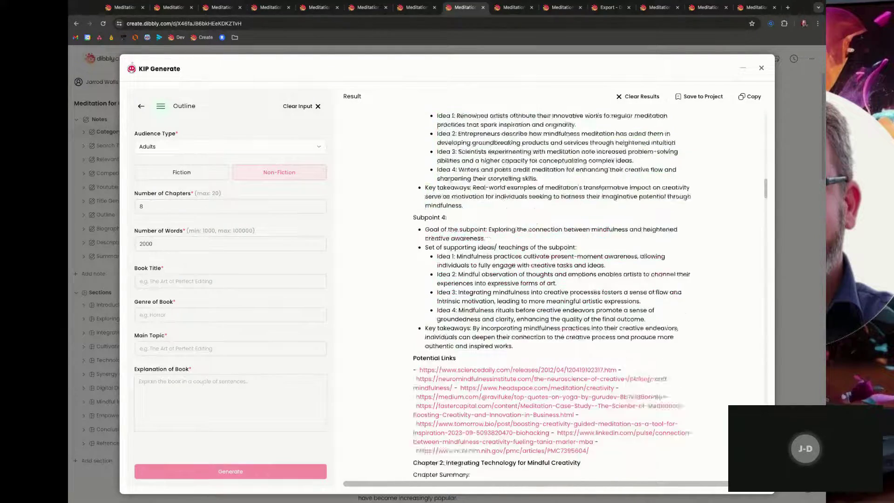
pyautogui.scroll(12, 482, 228)
pyautogui.scroll(-4, 481, 227)
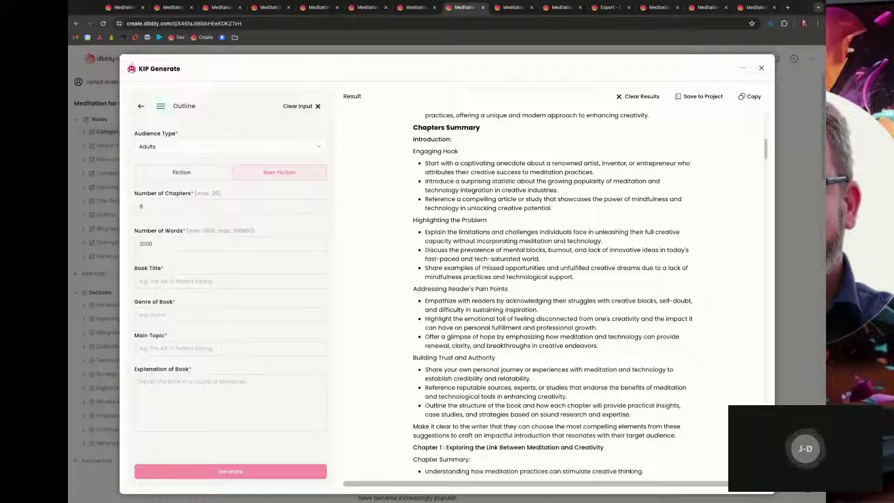
pyautogui.scroll(-3, 460, 376)
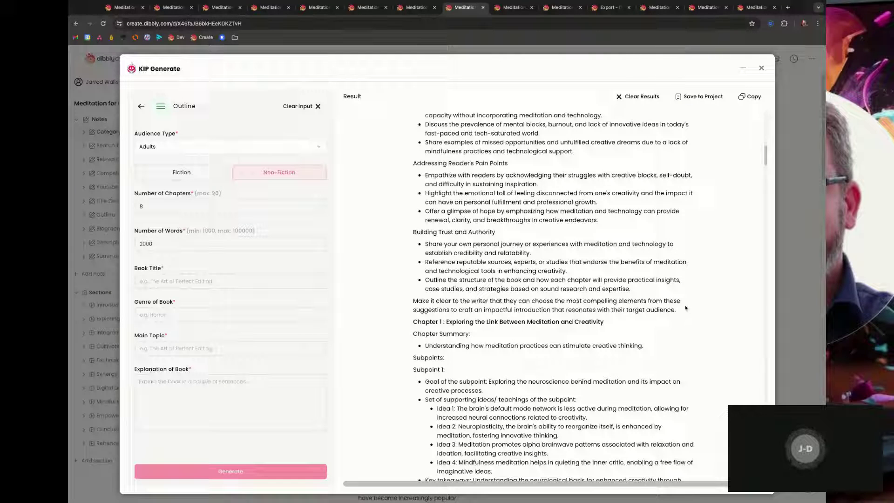
# - Read Chapter 1's subpoints, supporting ideas and potential links, and the start of Chapter 2 in the generated outline
pyautogui.scroll(-3, 529, 328)
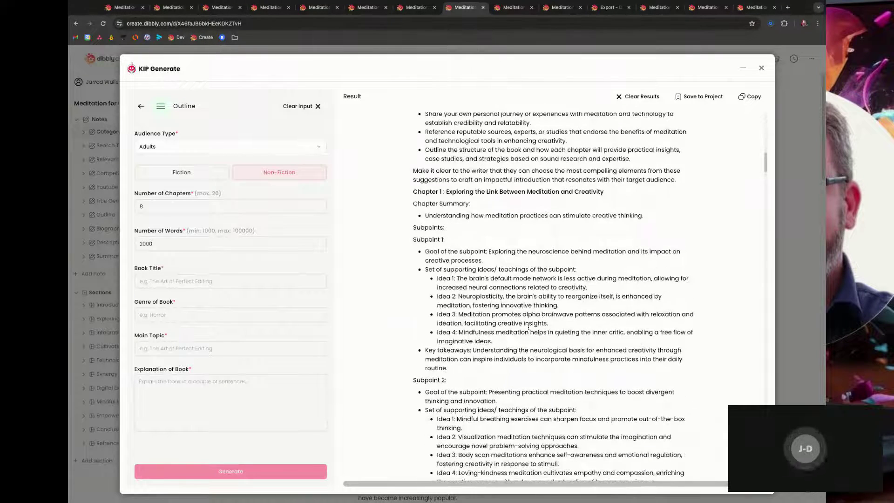
pyautogui.scroll(-15, 528, 329)
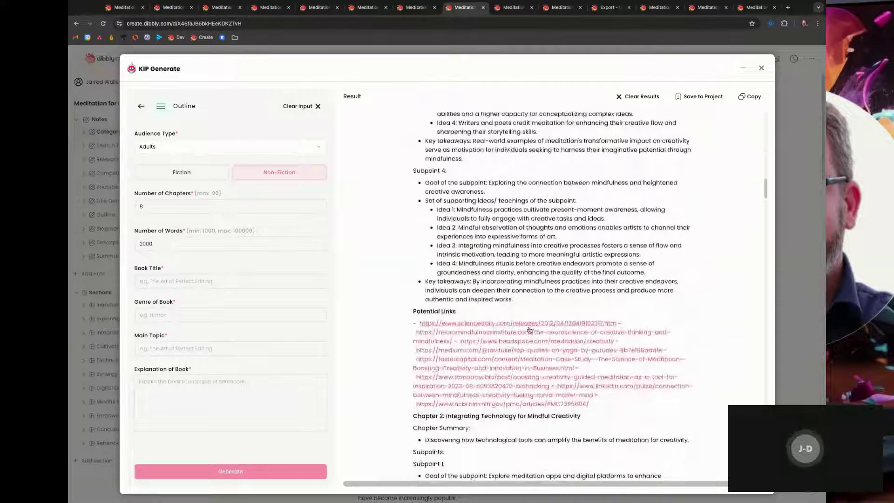
pyautogui.scroll(3, 529, 328)
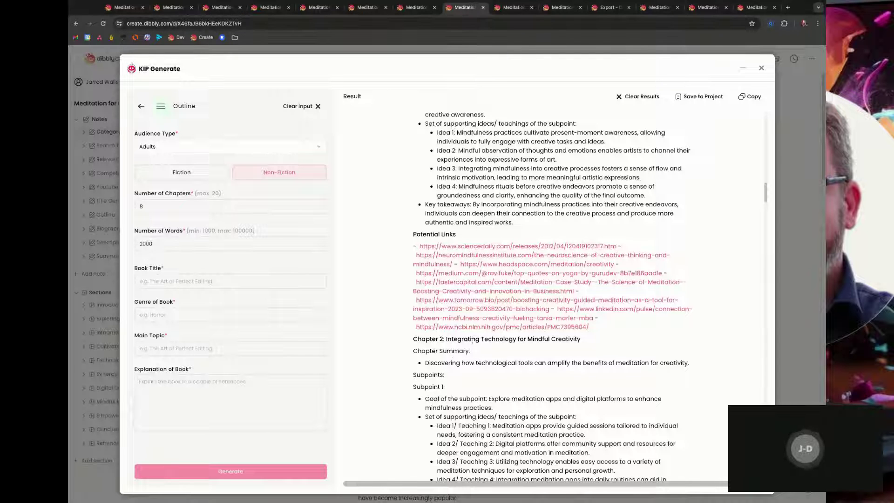
pyautogui.scroll(3, 560, 237)
pyautogui.scroll(2, 560, 237)
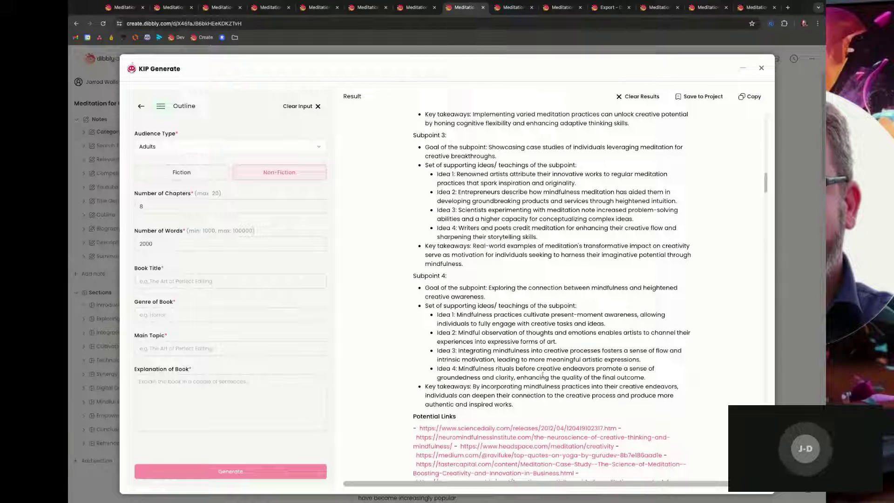
# - Highlight the generated outline from Chapter 1's Subpoint 4 back to Chapters Summary, and view the saved Outline note from its beginning
pyautogui.moveTo(463, 377); pyautogui.dragTo(412, 153)
pyautogui.scroll(10, 414, 325)
pyautogui.scroll(2, 414, 221)
pyautogui.scroll(5, 414, 214)
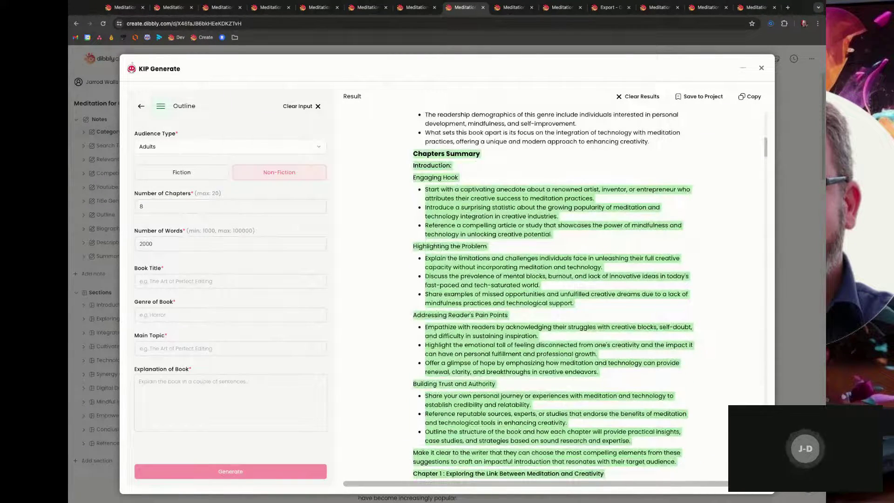
pyautogui.click(511, 11)
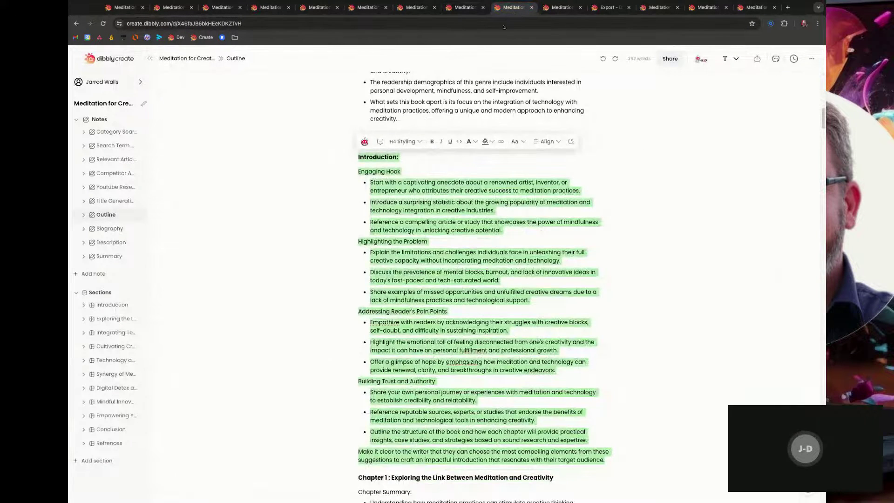
pyautogui.scroll(15, 459, 229)
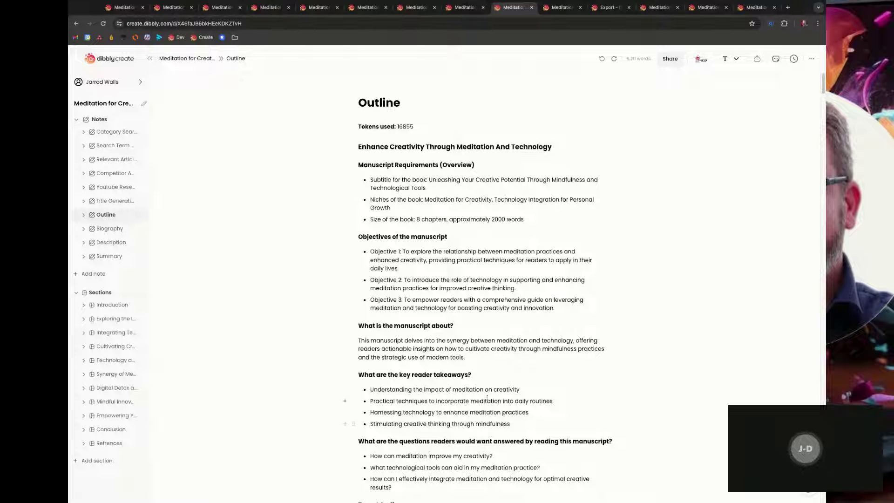
# - Bring up the Content Writer and review the Introduction text in its Chapter Outline field from end to start
pyautogui.click(562, 7)
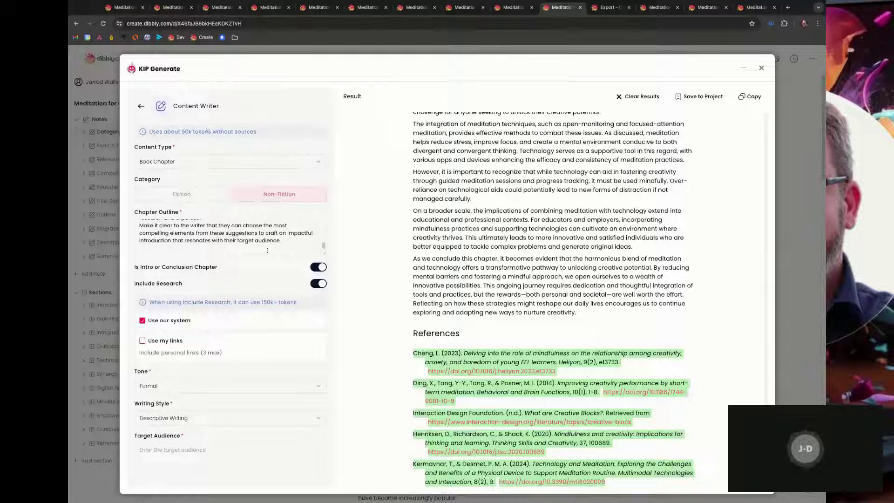
pyautogui.scroll(5, 324, 247)
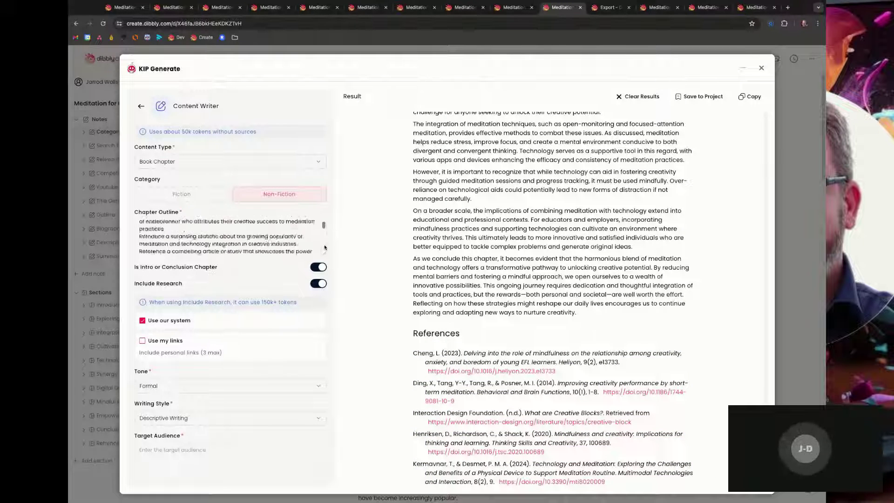
pyautogui.scroll(2, 325, 247)
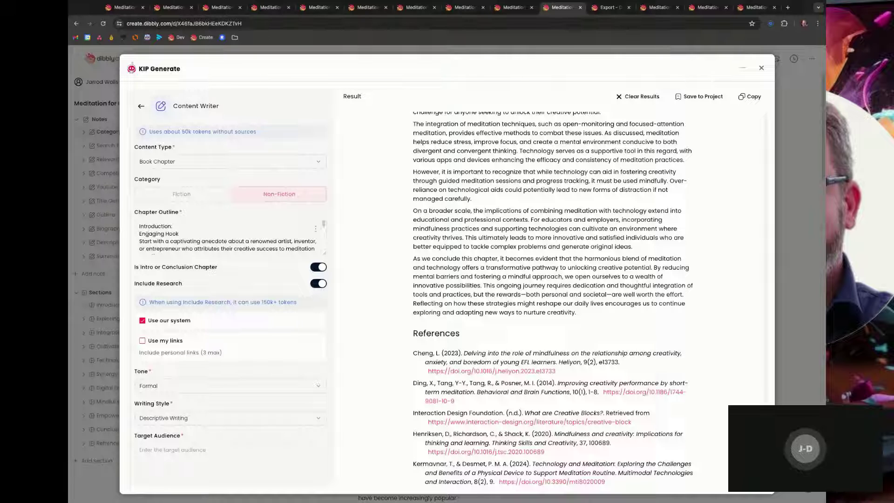
pyautogui.scroll(-4, 316, 235)
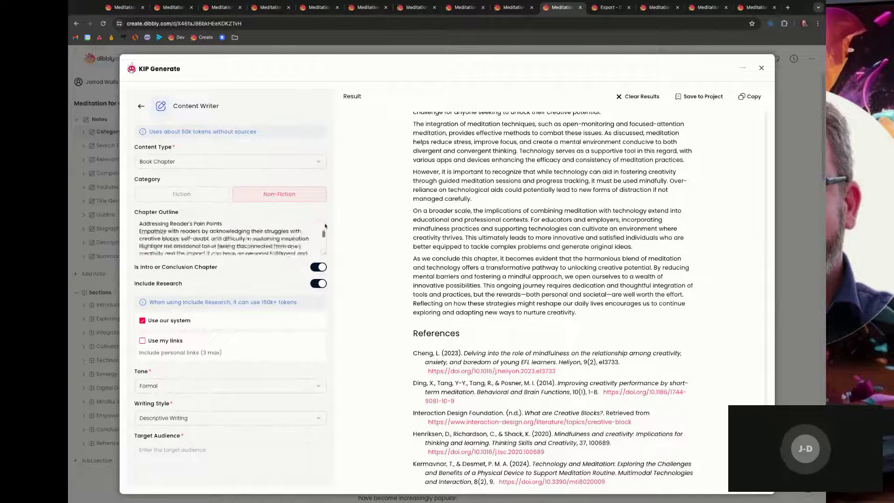
pyautogui.scroll(5, 325, 226)
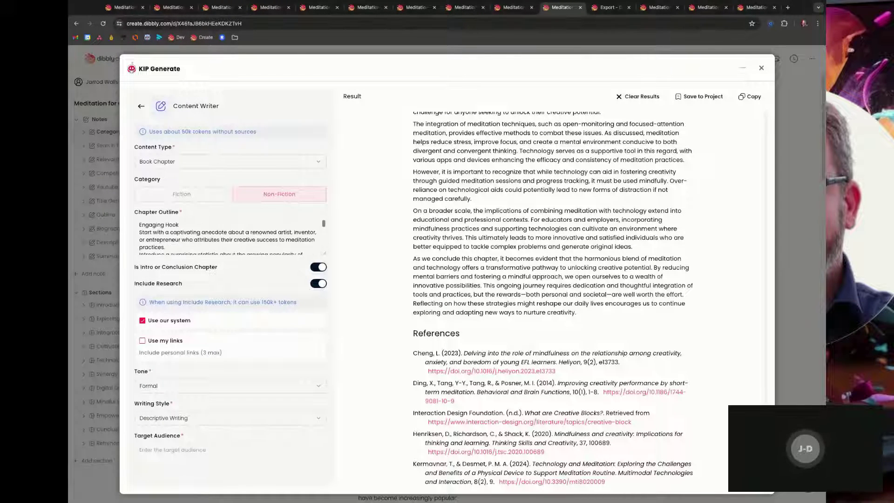
pyautogui.scroll(1, 325, 226)
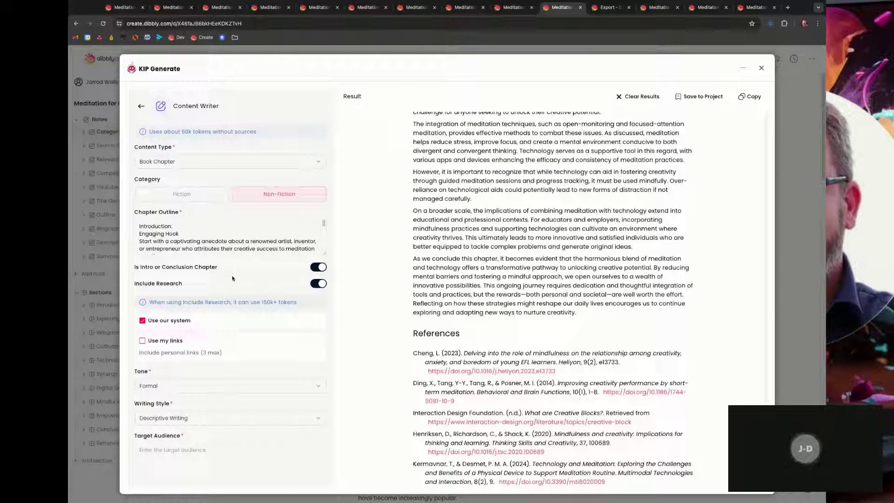
# - Enter "All ages" as the Content Writer's target audience
pyautogui.scroll(-1, 233, 277)
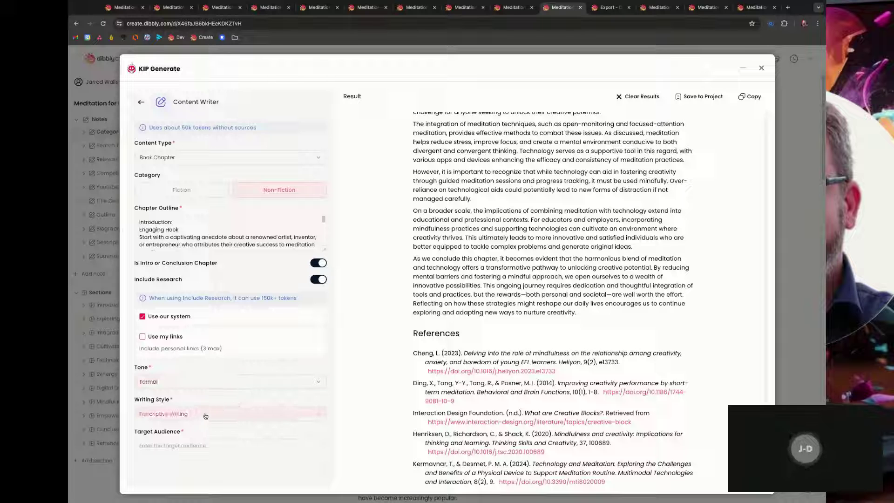
pyautogui.scroll(-1, 219, 417)
pyautogui.click(190, 425)
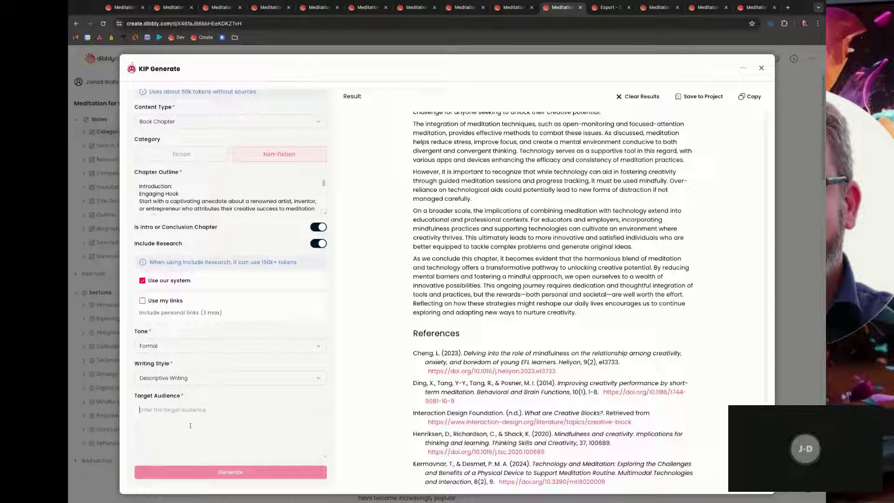
pyautogui.write('All ages')
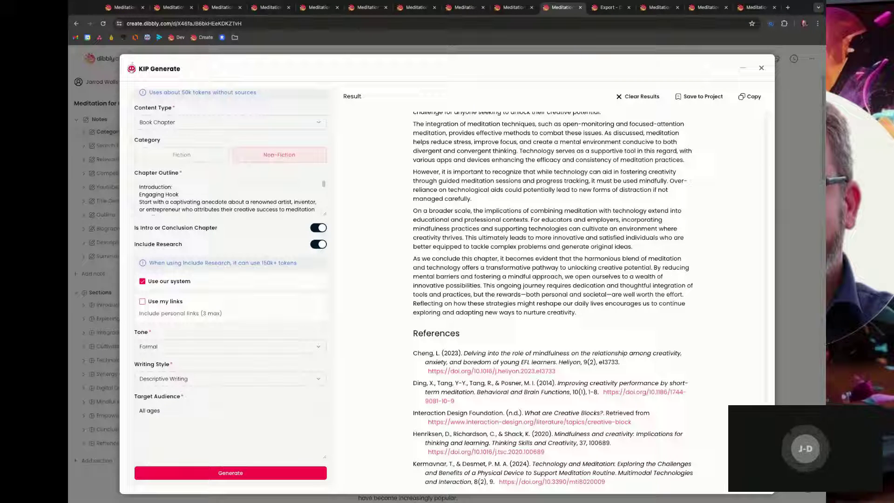
# - Read through the Content Writer's generated introduction chapter, from its title and sections down to the References
pyautogui.scroll(20, 553, 298)
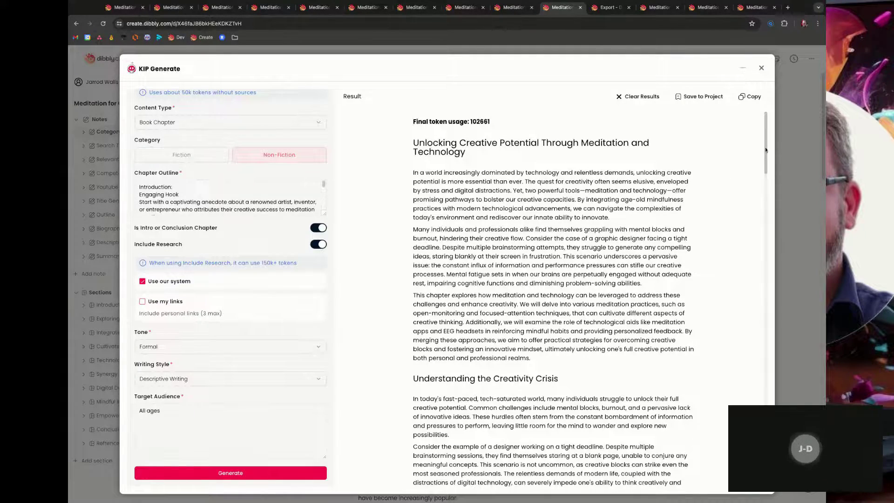
pyautogui.scroll(-3, 768, 153)
pyautogui.scroll(-10, 766, 150)
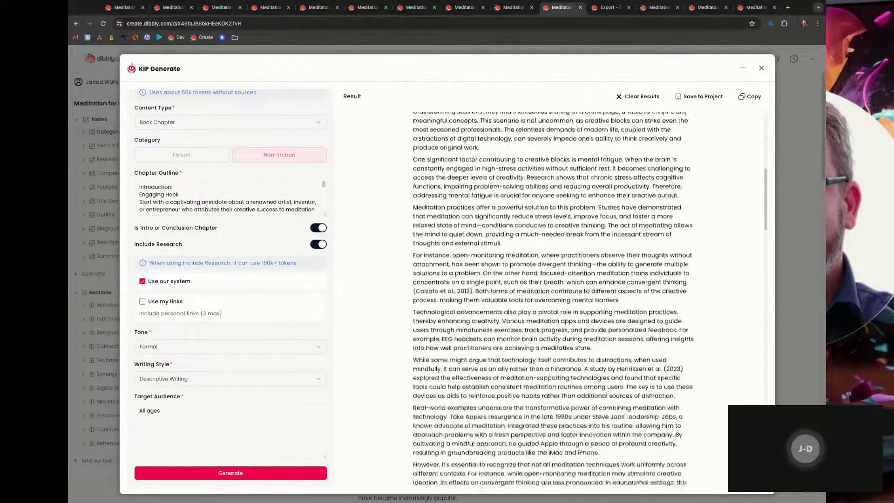
pyautogui.scroll(-4, 553, 299)
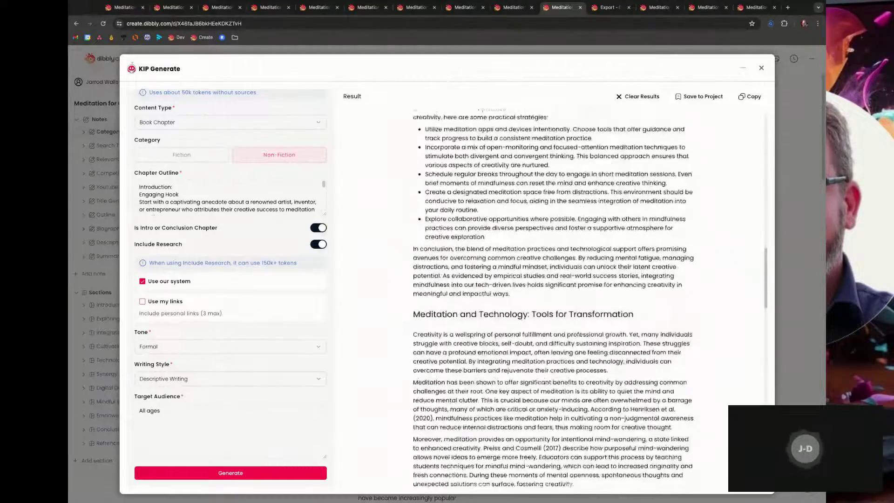
pyautogui.scroll(-3, 553, 299)
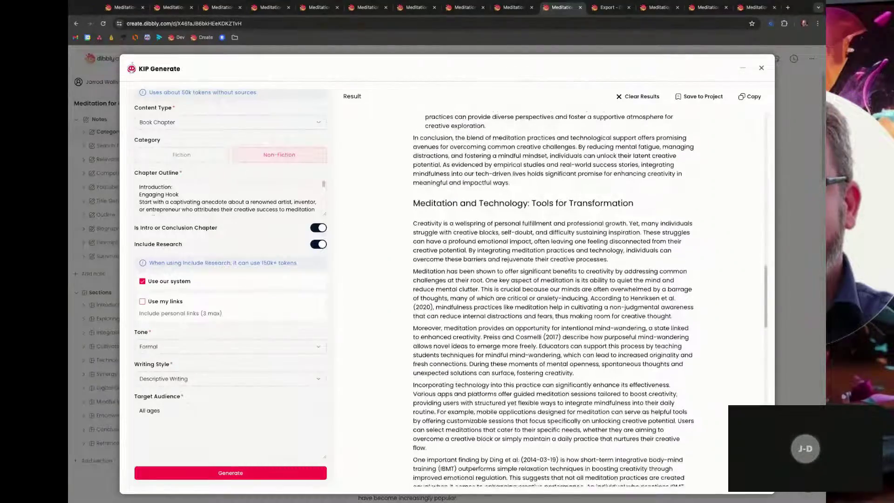
pyautogui.scroll(-8, 553, 299)
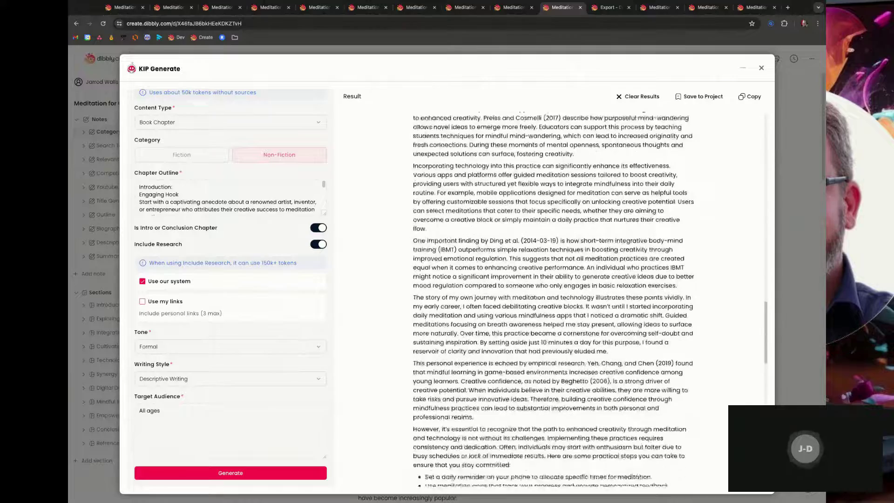
pyautogui.scroll(-15, 553, 299)
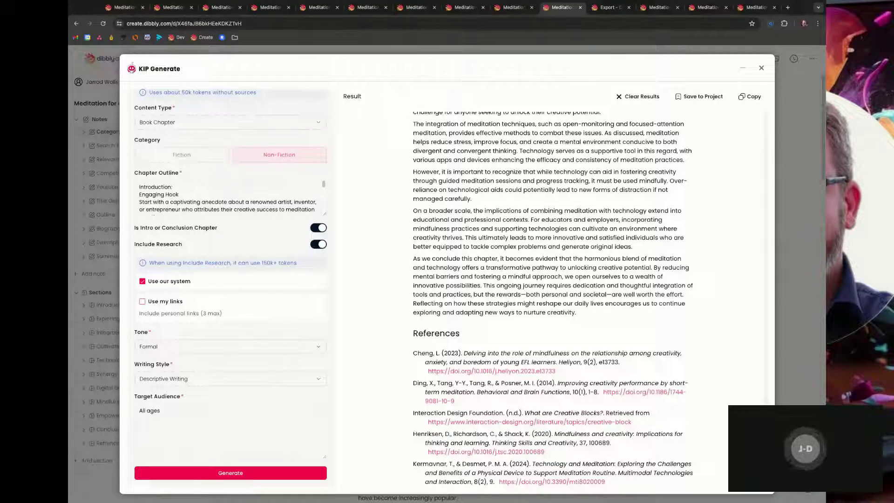
pyautogui.scroll(20, 554, 300)
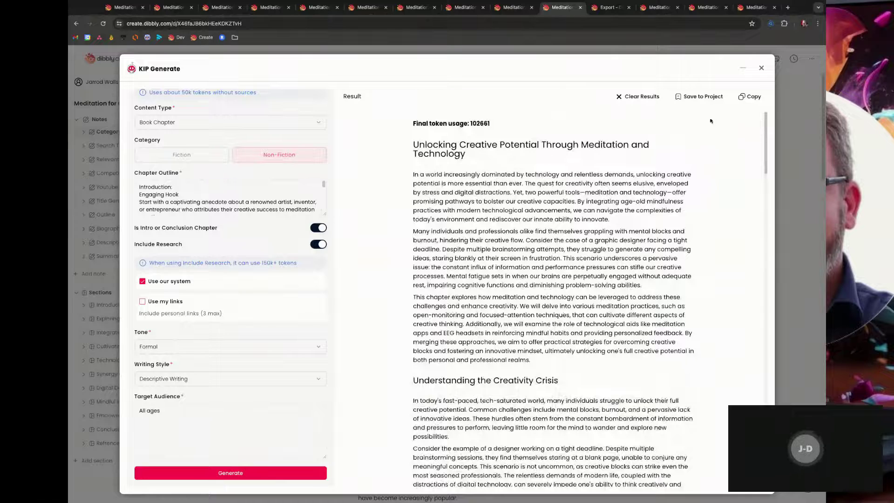
# - Enter the copied title "Unlocking Creative Potential Through Meditation and Technology" as the new section name for saving the result, and cancel without saving
pyautogui.click(697, 99)
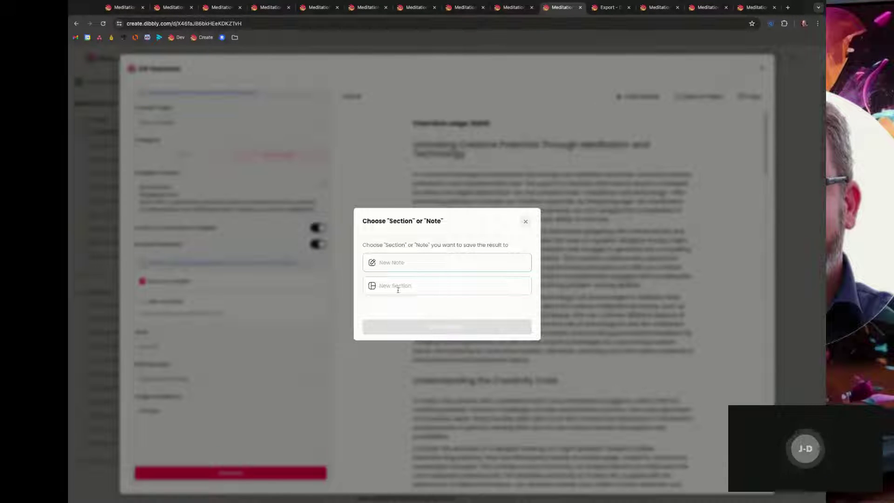
pyautogui.click(525, 221)
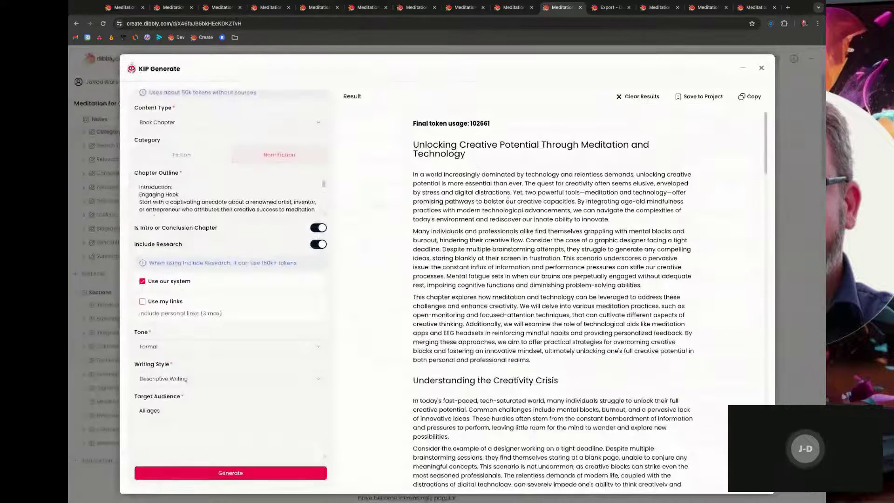
pyautogui.tripleClick(469, 154)
pyautogui.hotkey('ctrl', 'c')
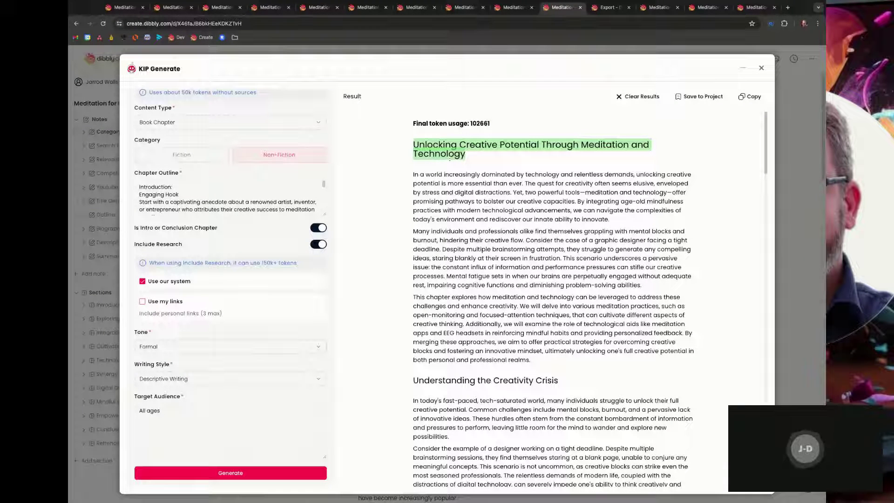
pyautogui.click(707, 93)
pyautogui.click(439, 291)
pyautogui.hotkey('ctrl', 'v')
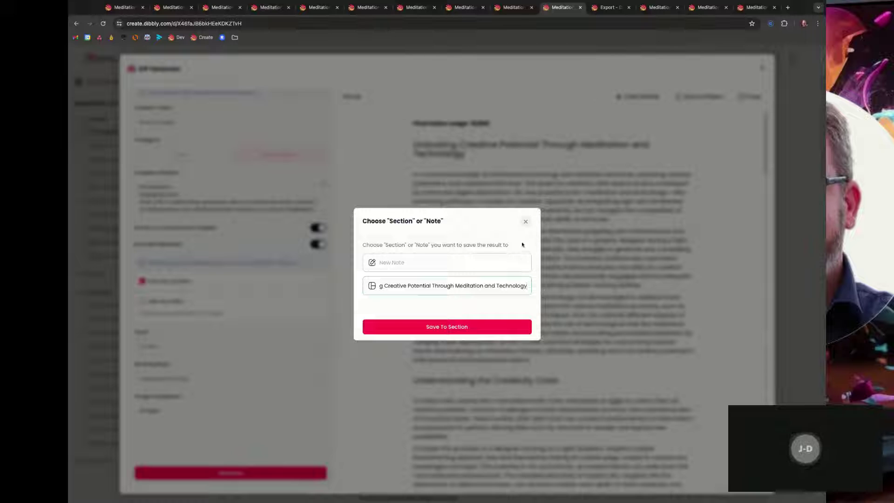
pyautogui.click(525, 223)
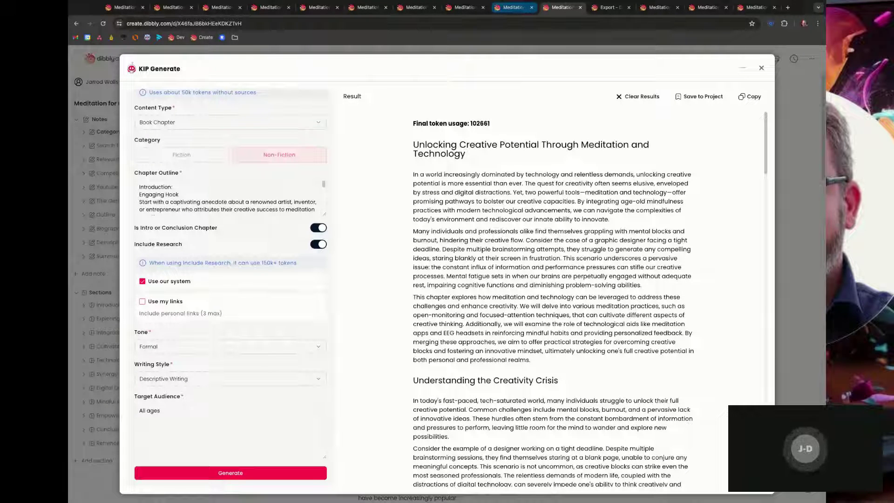
# - Select Chapter 1's outline text through Subpoint 4's key takeaways in the saved Outline note, and return to the Content Writer
pyautogui.click(514, 8)
pyautogui.scroll(-15, 498, 186)
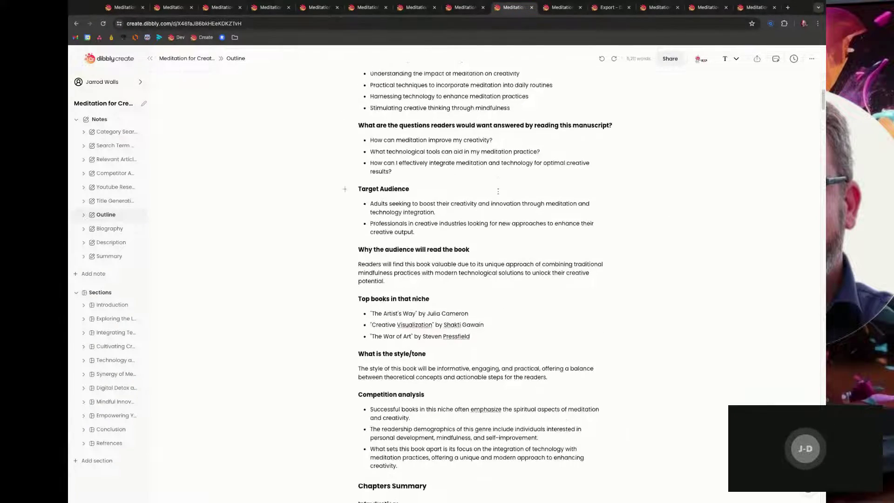
pyautogui.scroll(-7, 499, 192)
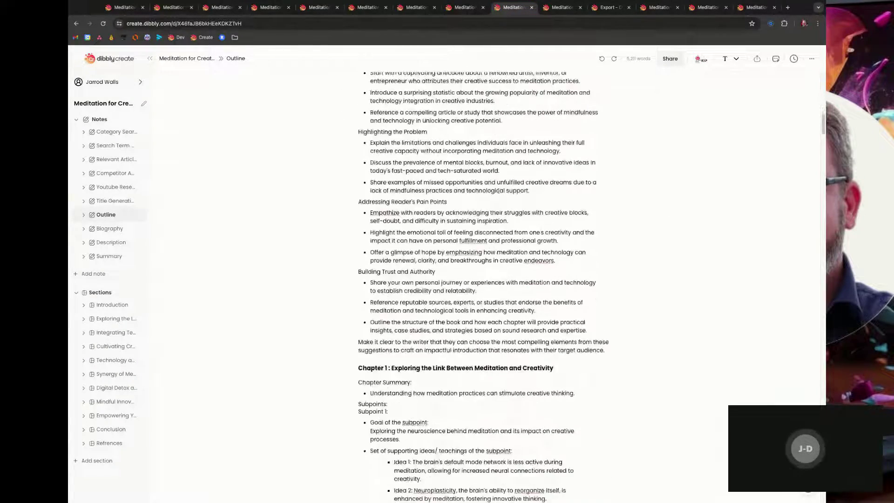
pyautogui.moveTo(359, 178); pyautogui.dragTo(496, 307)
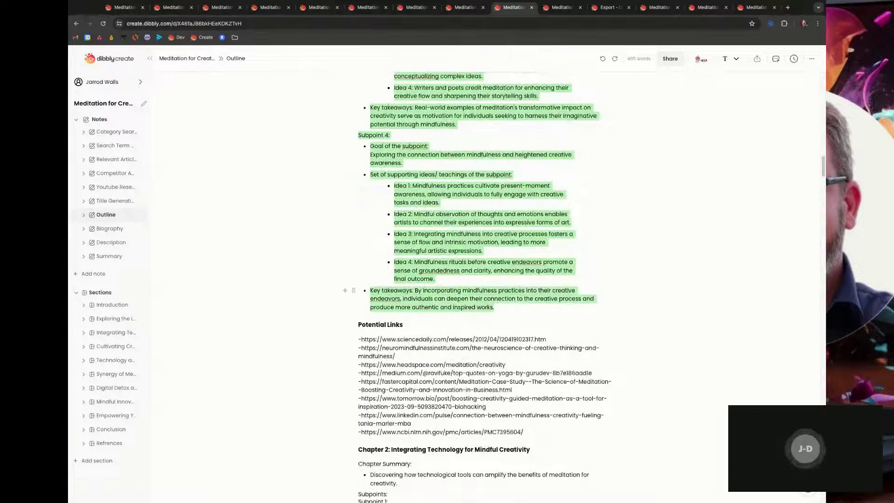
pyautogui.click(562, 7)
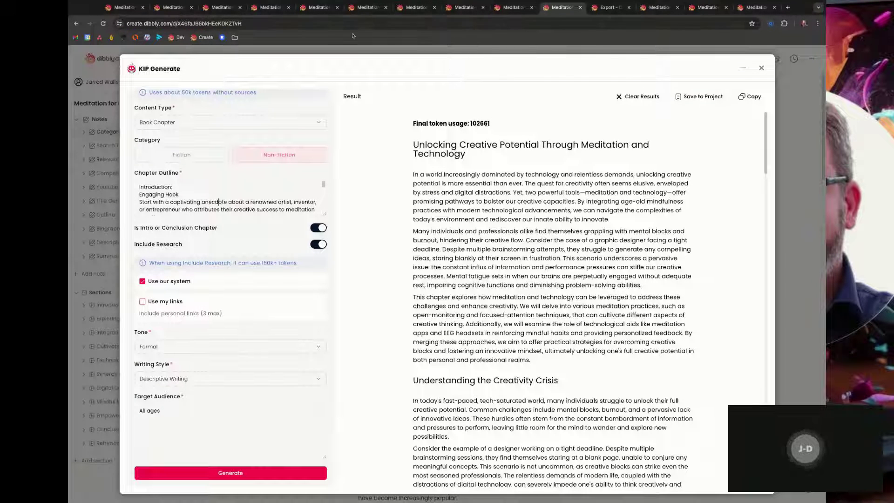
# - Close the Title Generator results and open the project's Introduction section
pyautogui.click(130, 9)
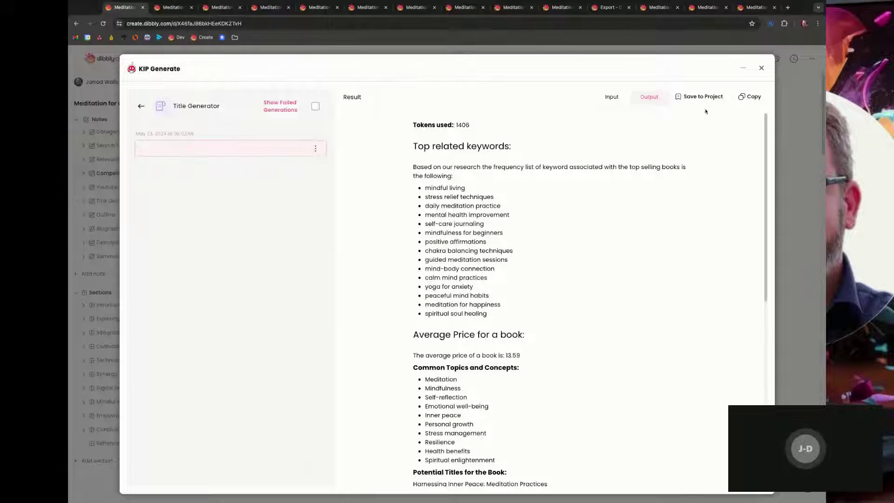
pyautogui.click(762, 68)
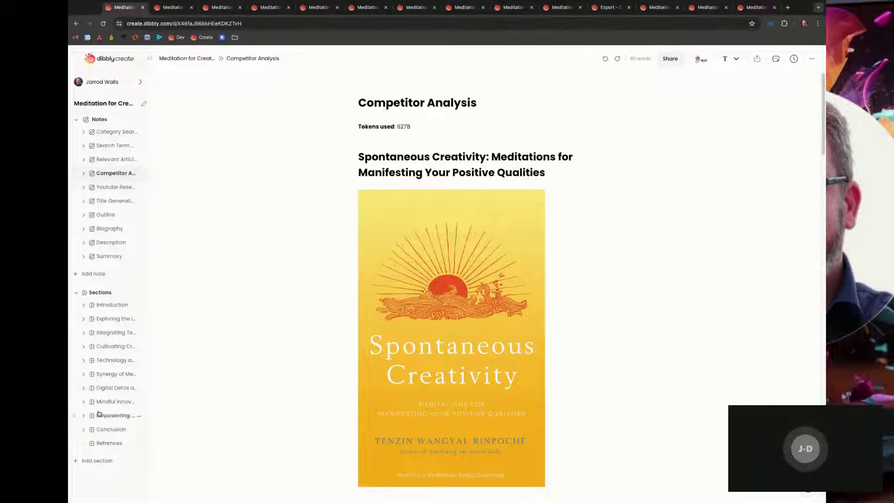
pyautogui.click(105, 305)
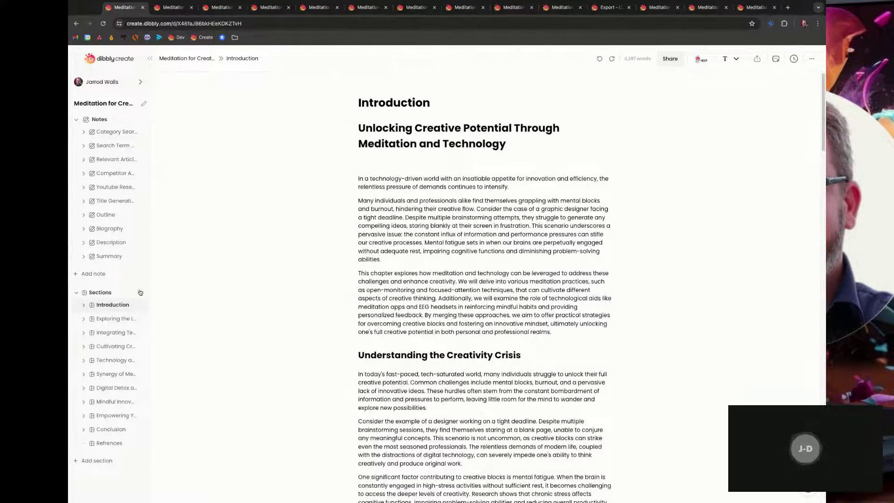
# - Look through the Introduction section's text down to its end
pyautogui.scroll(-9, 578, 227)
pyautogui.scroll(-20, 579, 228)
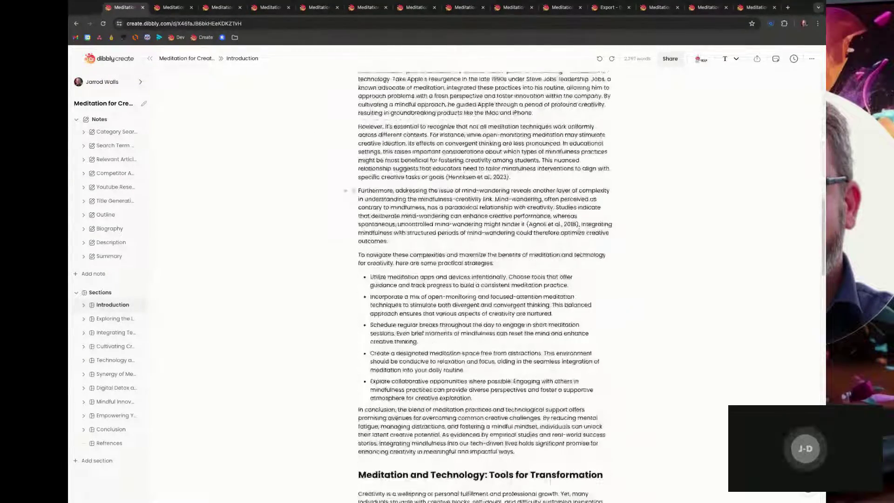
pyautogui.scroll(-8, 579, 227)
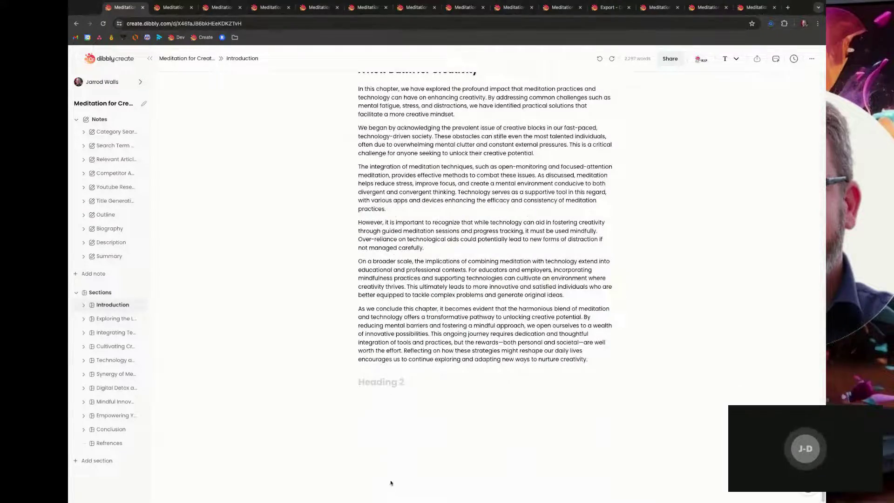
# - Open the Refrences section and look through its whole list of sources
pyautogui.click(108, 442)
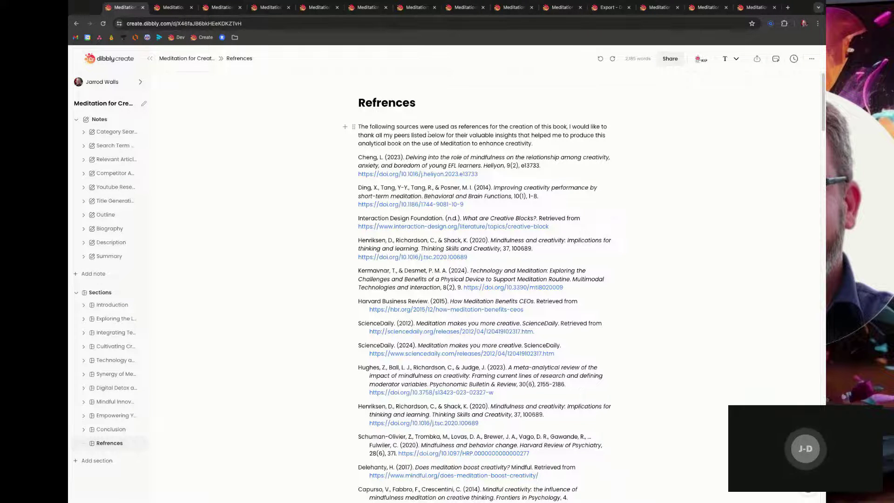
pyautogui.scroll(-20, 429, 134)
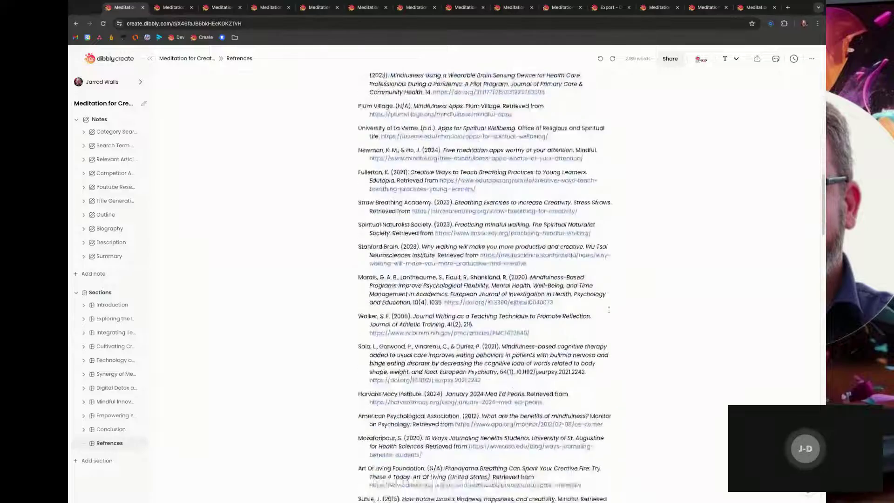
pyautogui.scroll(-20, 745, 308)
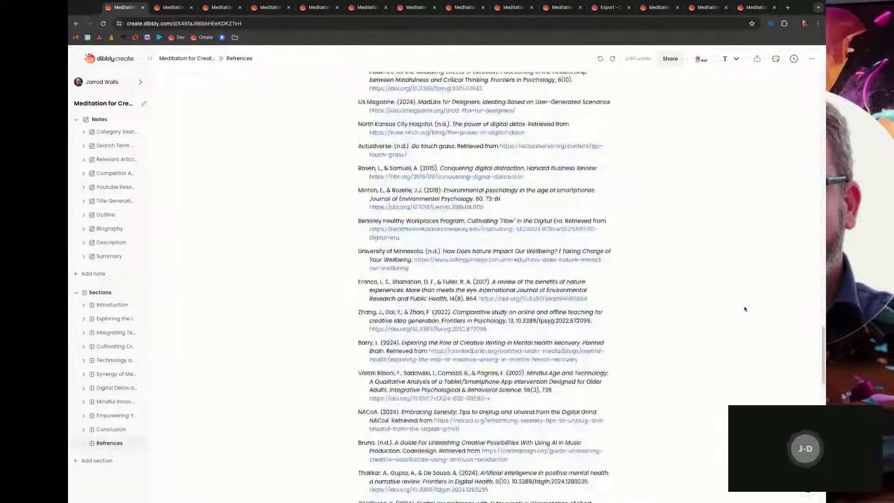
pyautogui.scroll(-15, 745, 309)
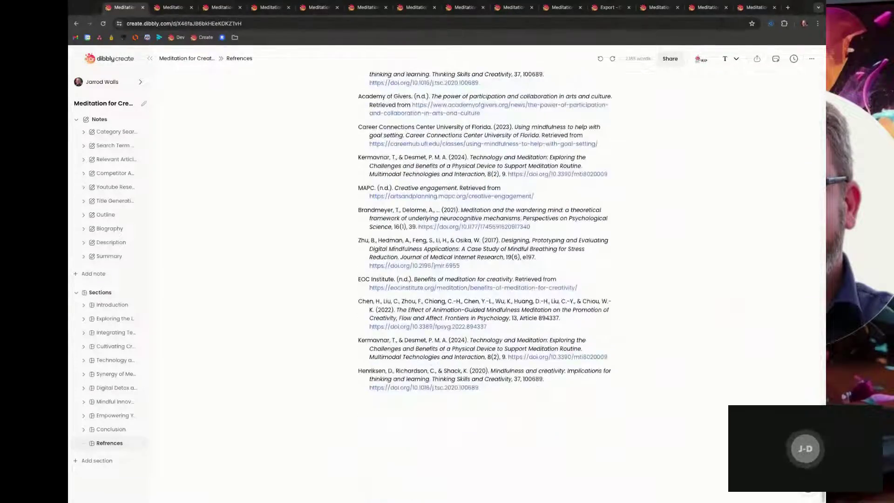
pyautogui.scroll(20, 783, 89)
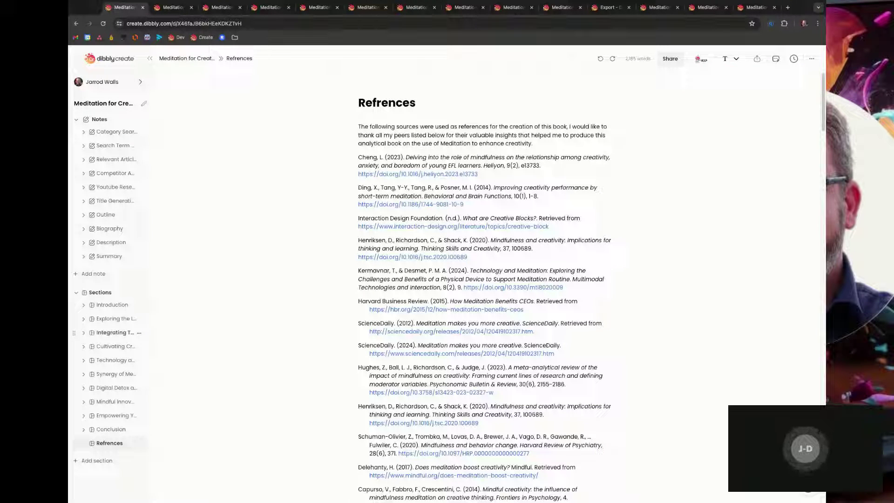
# - Look at each section in order from Introduction through the chapters to Conclusion, ending on the Refrences section
pyautogui.click(102, 308)
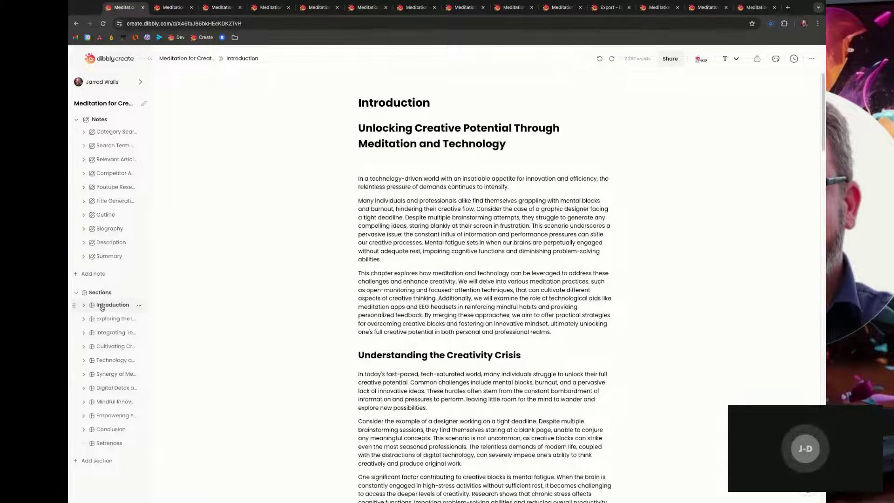
pyautogui.click(106, 320)
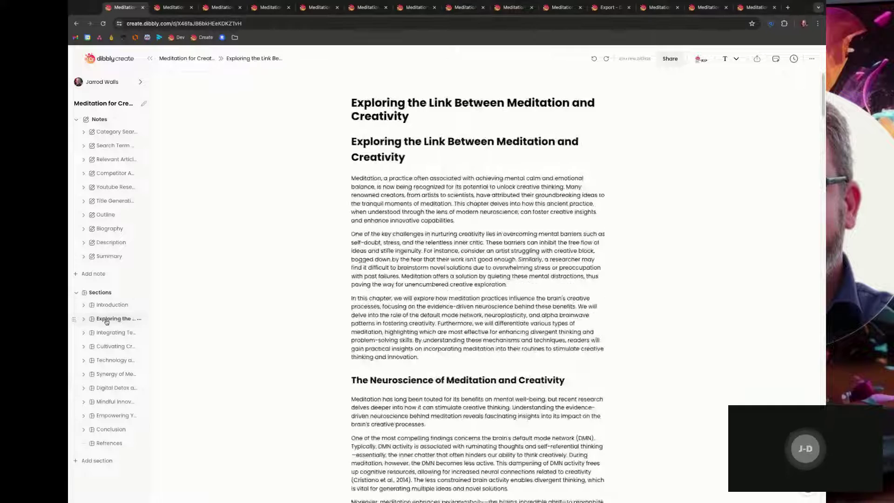
pyautogui.click(106, 331)
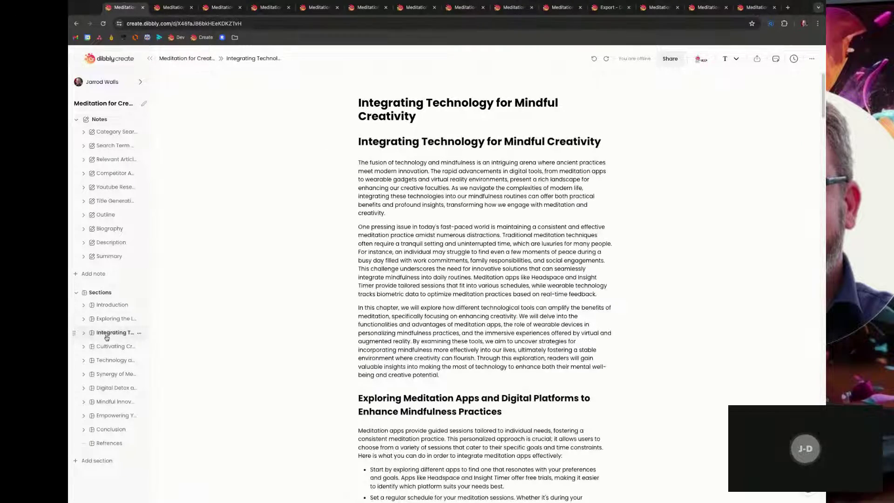
pyautogui.click(108, 347)
pyautogui.click(114, 361)
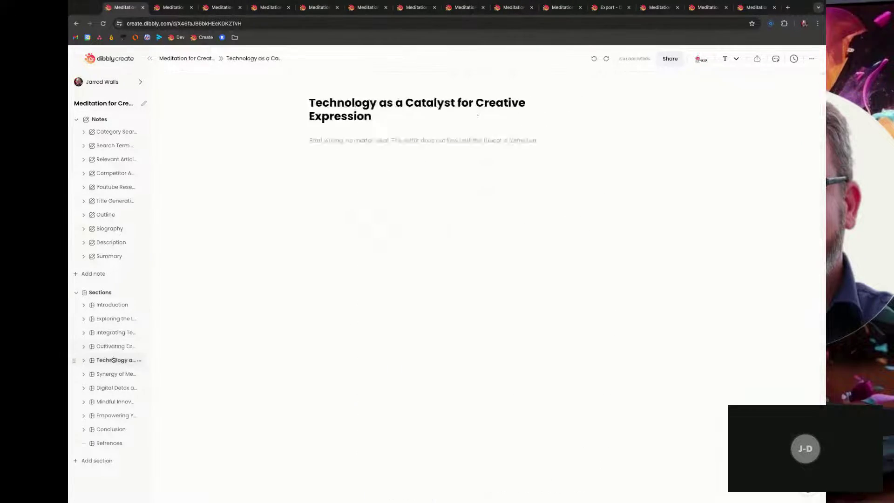
pyautogui.click(114, 375)
pyautogui.click(113, 386)
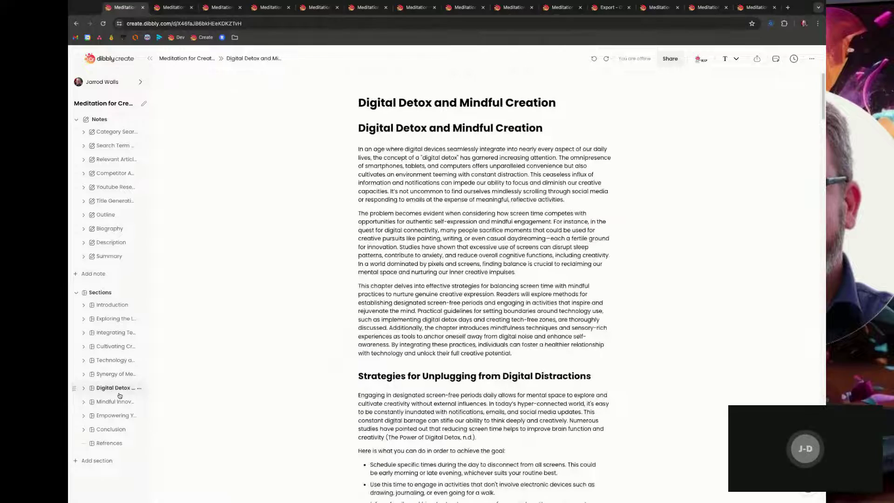
pyautogui.click(115, 402)
pyautogui.click(117, 419)
pyautogui.click(112, 429)
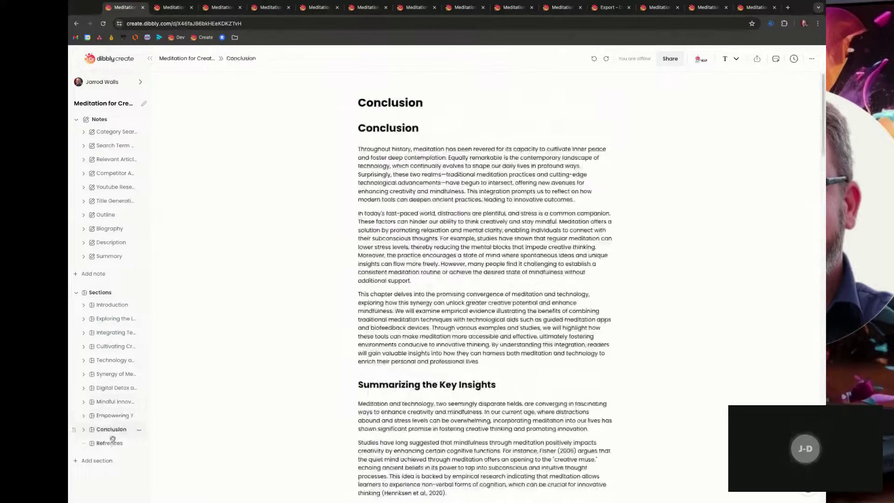
pyautogui.click(112, 444)
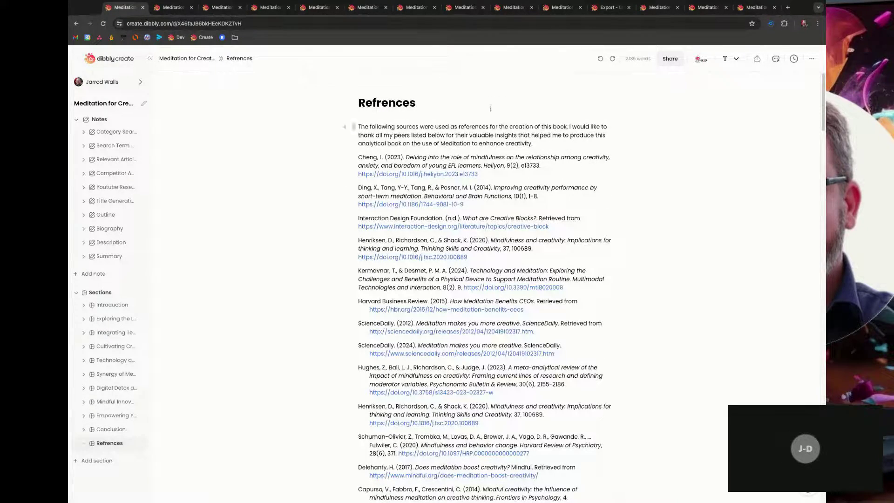
pyautogui.click(512, 8)
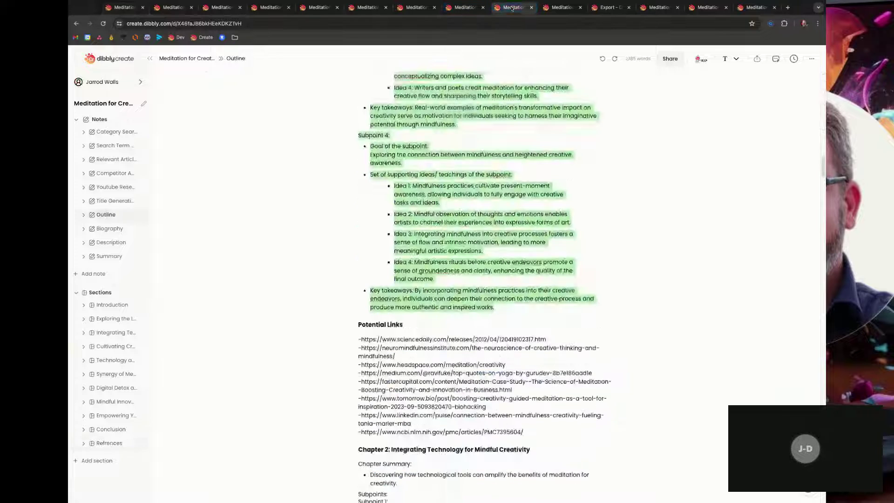
pyautogui.click(563, 8)
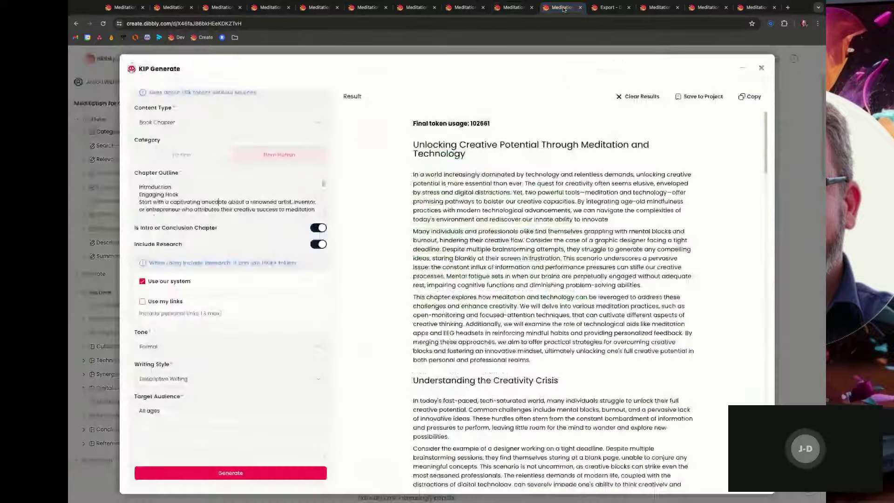
pyautogui.click(602, 8)
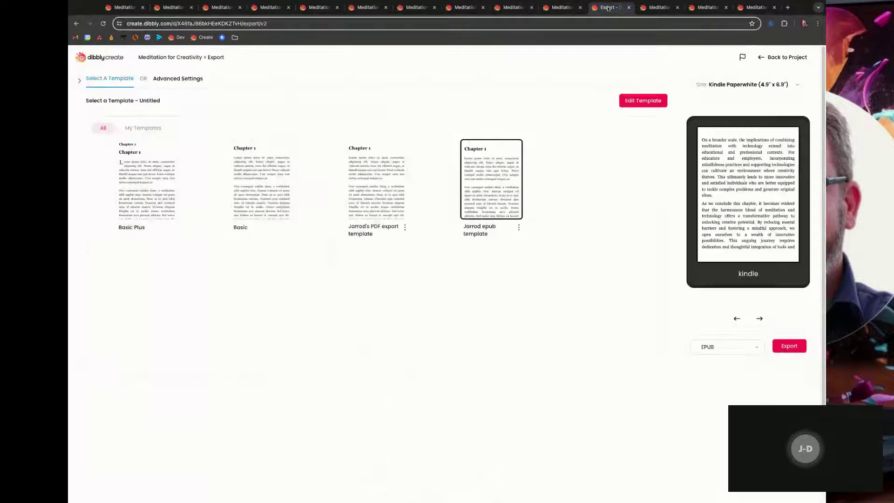
pyautogui.click(122, 7)
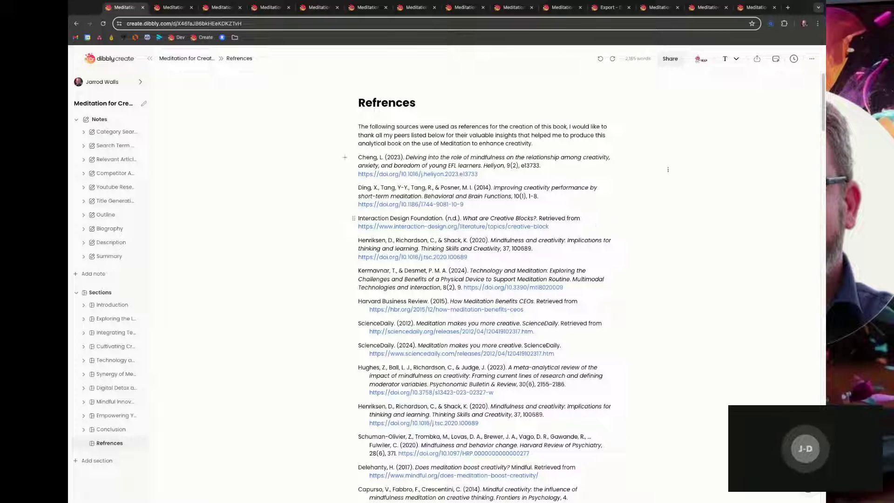
# - Try KIP's Rewrite on the Introduction's opening clause with the instruction "Rewrite a more exciting intro line", and close the suggestion without applying it
pyautogui.click(110, 306)
pyautogui.scroll(-1, 399, 215)
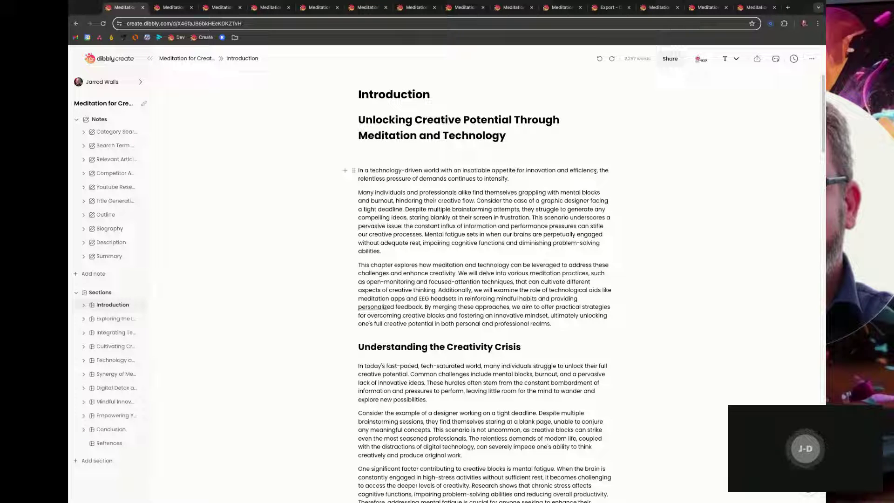
pyautogui.moveTo(597, 171); pyautogui.dragTo(358, 170)
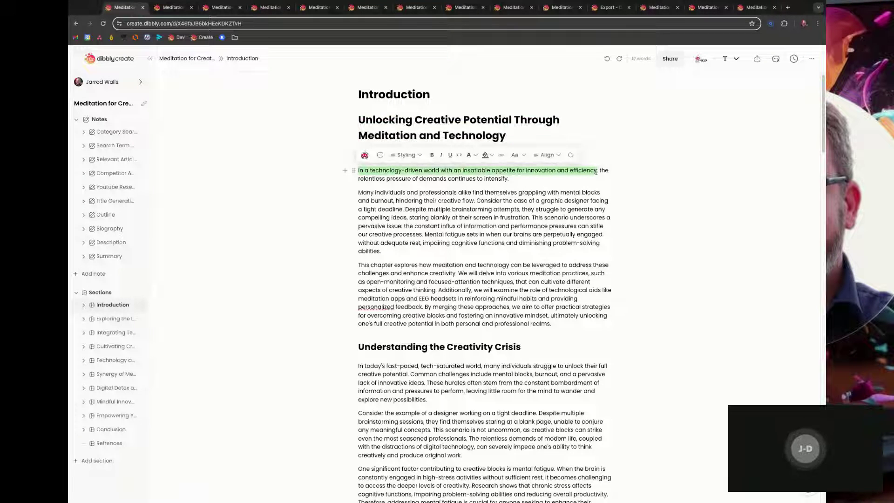
pyautogui.click(367, 155)
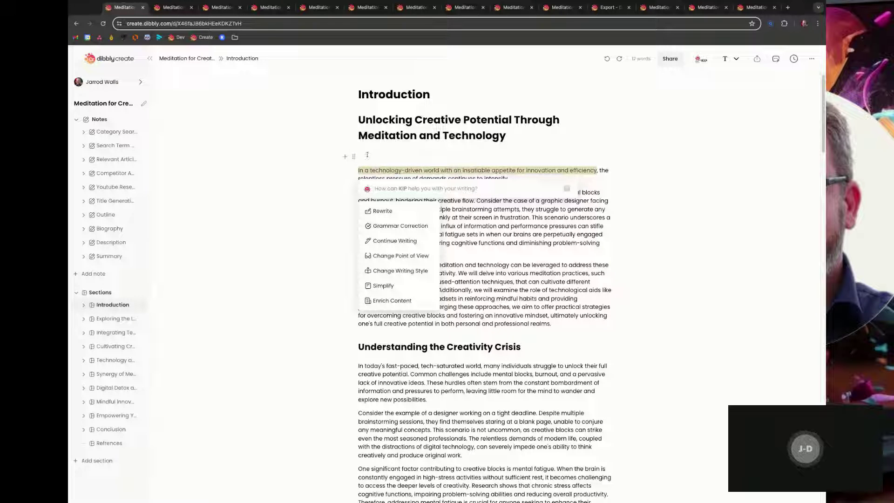
pyautogui.click(392, 212)
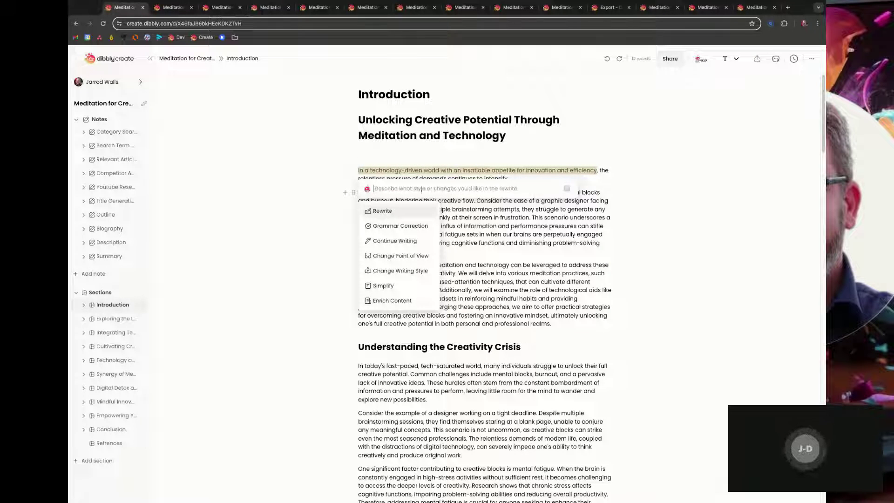
pyautogui.write('Rewrite')
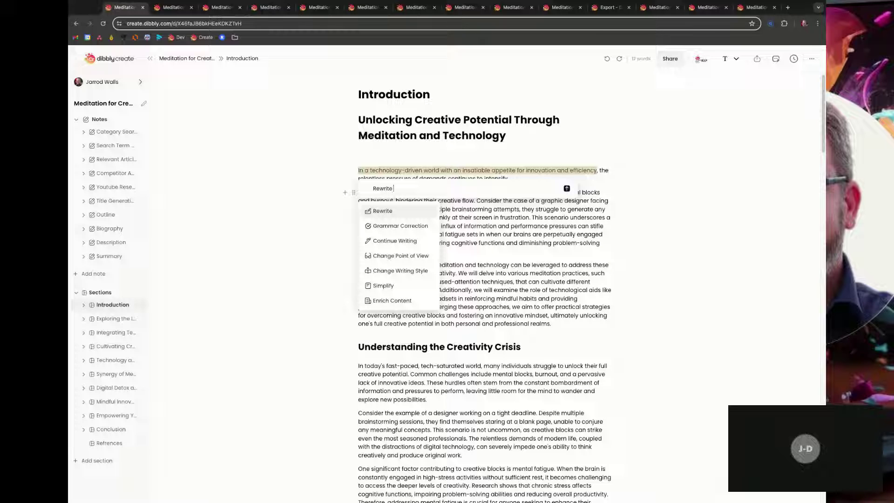
pyautogui.write(' a more exciting intro line')
pyautogui.click(566, 189)
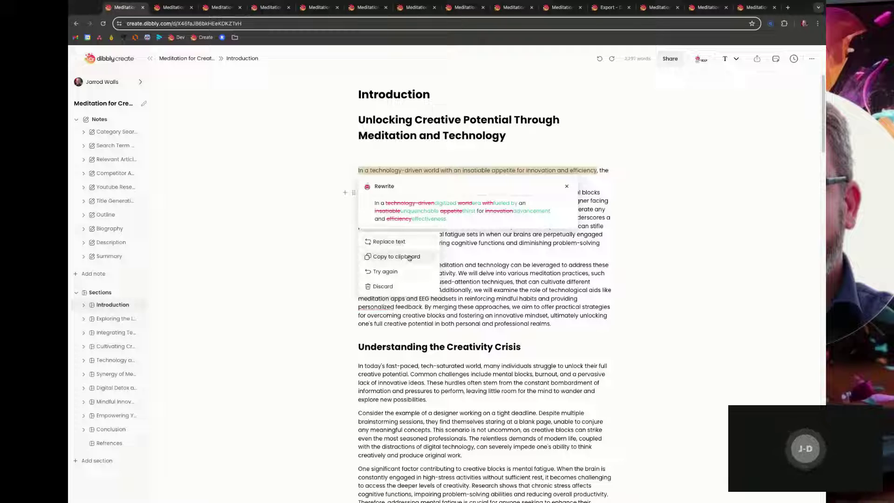
pyautogui.click(567, 187)
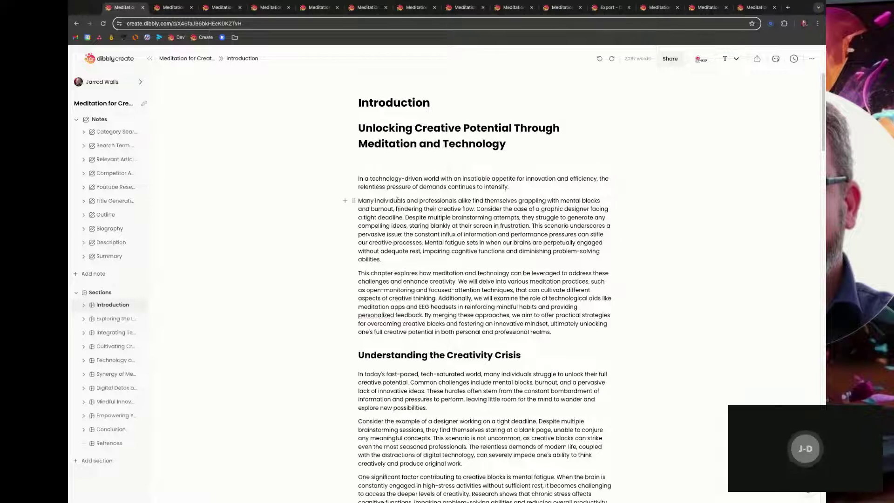
# - Examine the Introduction's text from "Understanding the Creativity Crisis" through the practical steps under "Meditation and Technology: Tools for Transformation"
pyautogui.scroll(-3, 397, 199)
pyautogui.scroll(-1, 397, 199)
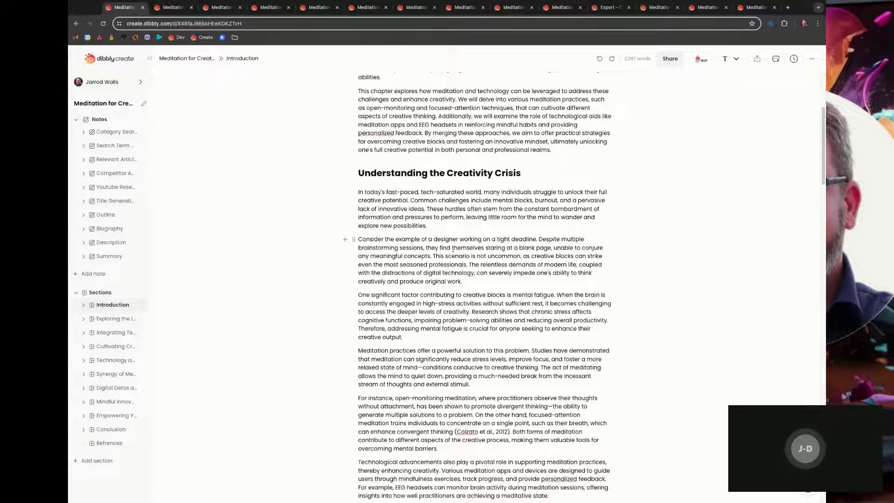
pyautogui.scroll(-3, 453, 250)
pyautogui.scroll(-2, 453, 250)
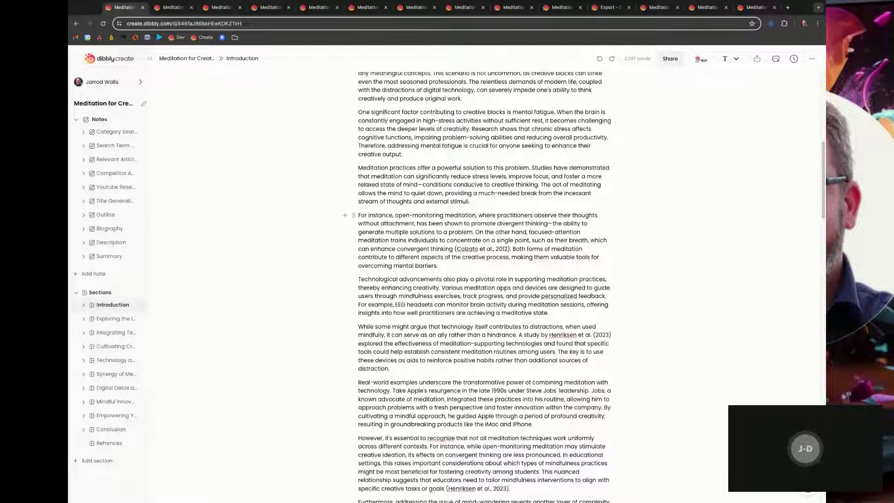
pyautogui.scroll(-5, 452, 263)
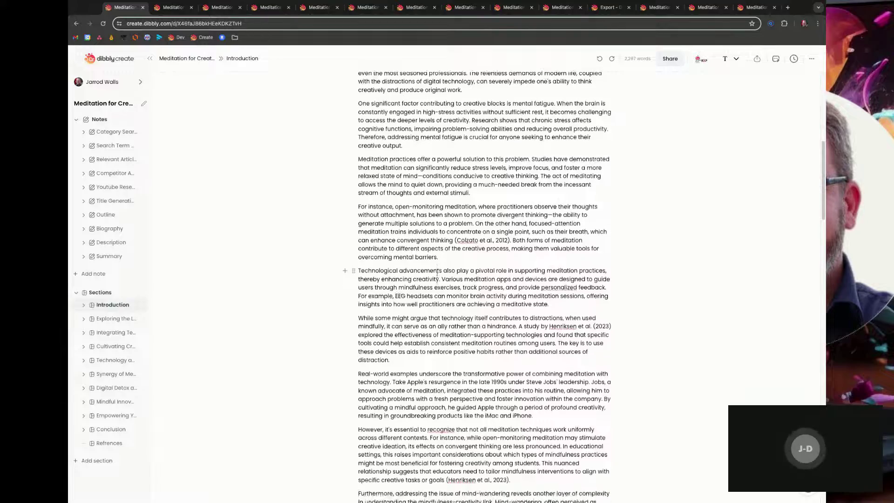
pyautogui.scroll(-5, 437, 276)
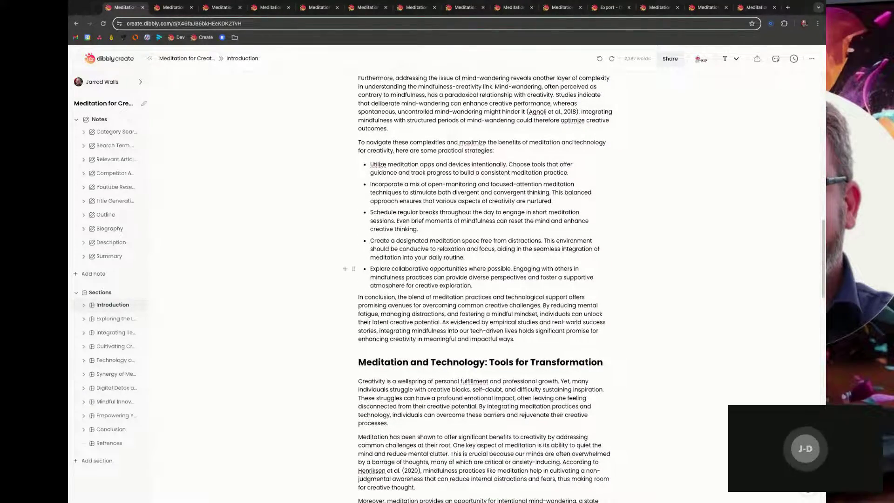
pyautogui.scroll(-3, 447, 279)
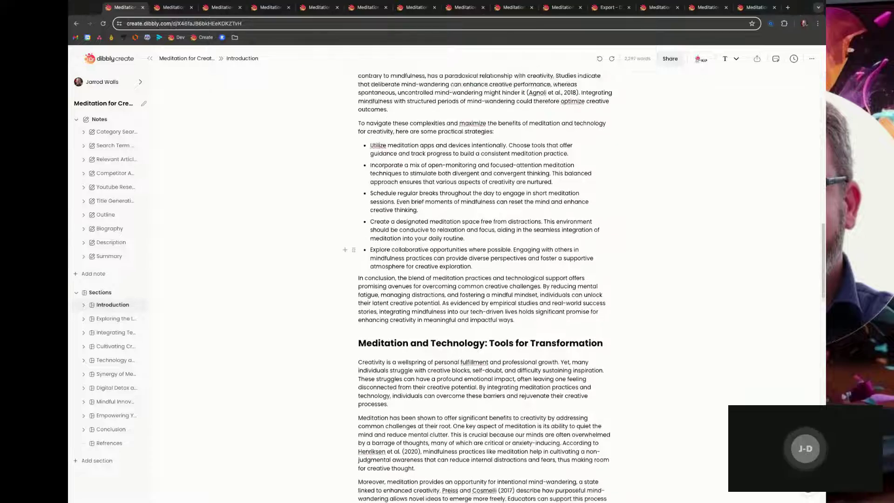
pyautogui.scroll(-10, 485, 280)
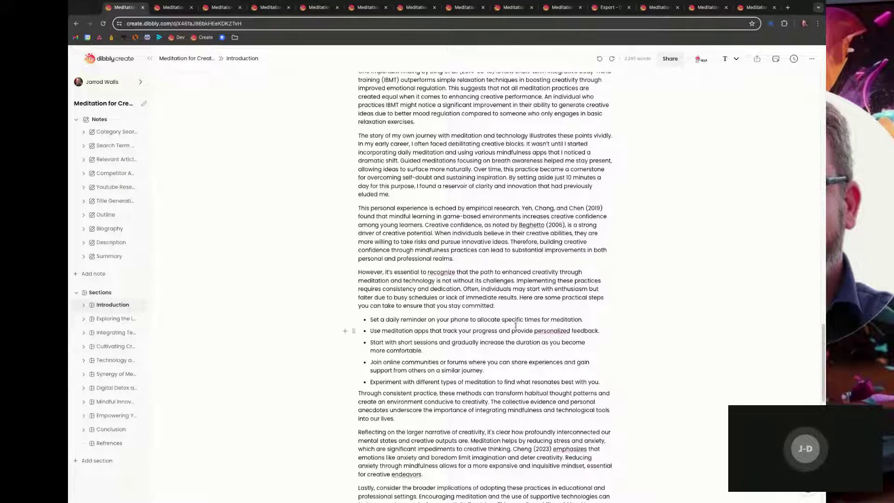
# - Add an empty line above the heading "Meditation and Technology: Tools for Transformation" and call up the KIP commands there
pyautogui.scroll(8, 466, 255)
pyautogui.scroll(2, 557, 219)
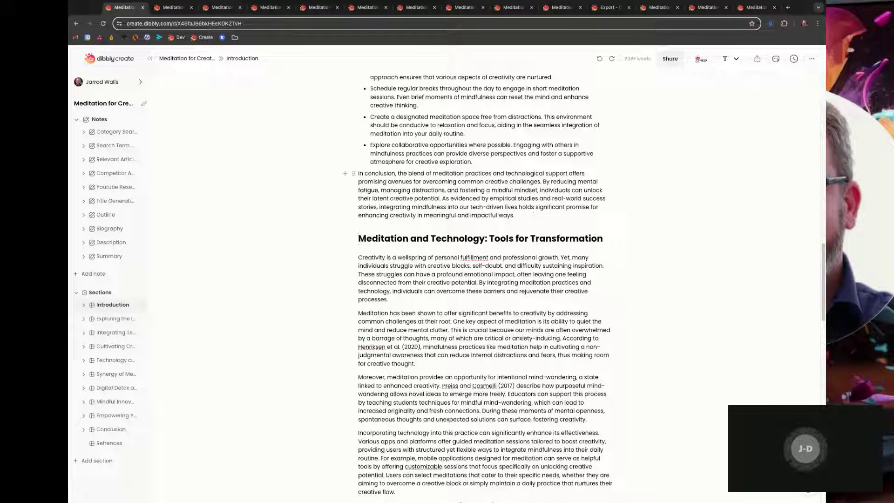
pyautogui.click(528, 213)
pyautogui.press('Return')
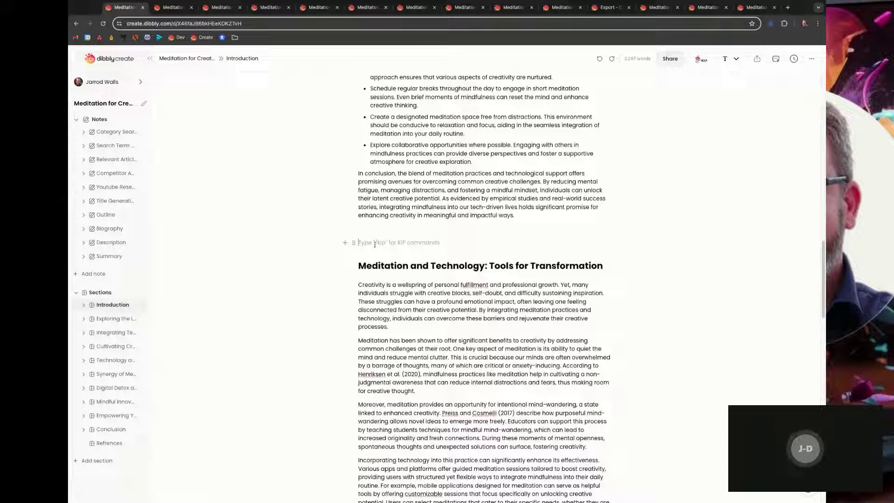
pyautogui.write('/kip')
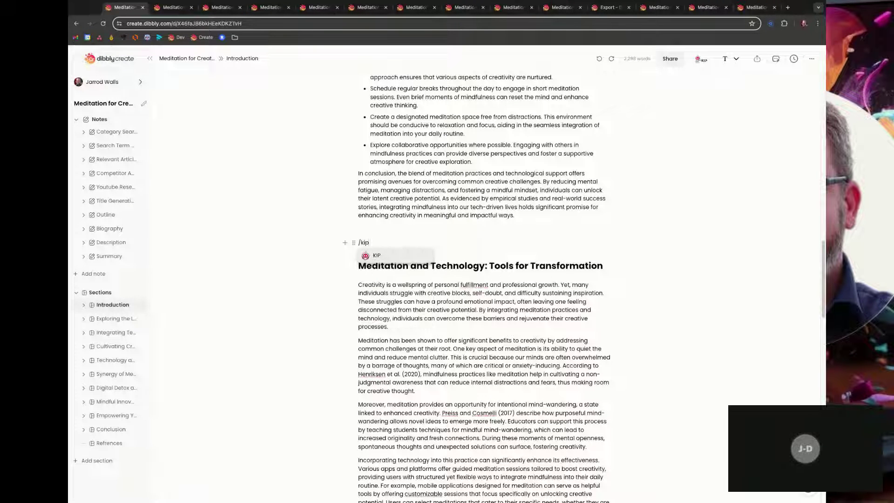
pyautogui.click(377, 255)
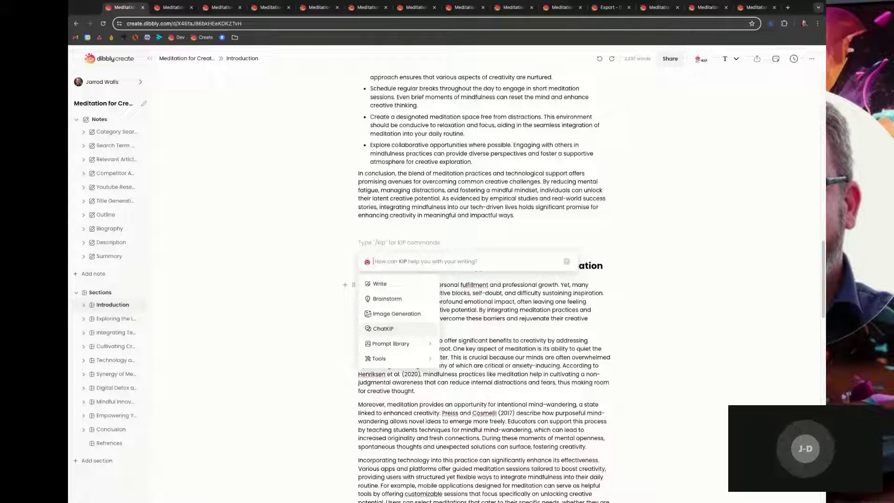
# - Look through the Content prompts in KIP's full Prompt Library, and close the library
pyautogui.moveTo(392, 343)
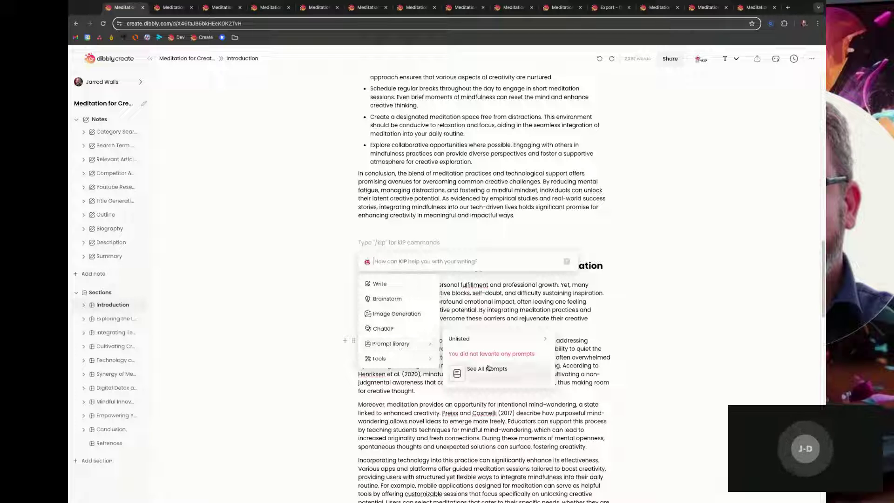
pyautogui.click(504, 374)
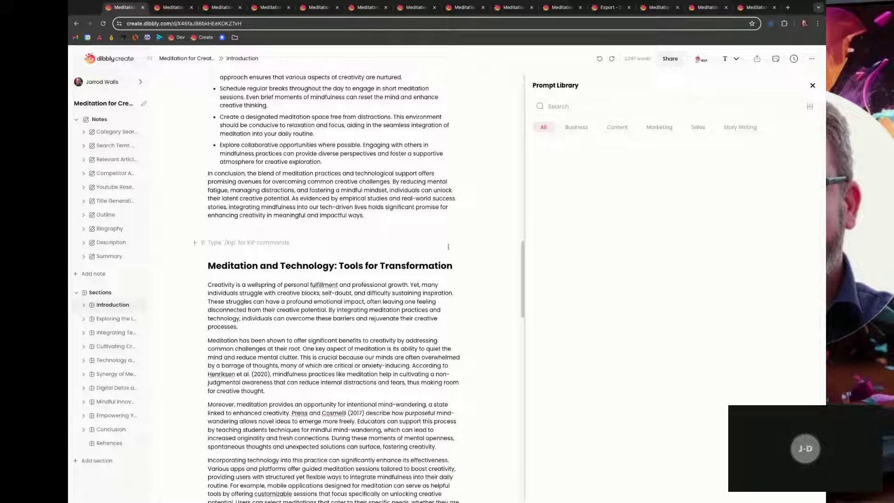
pyautogui.click(661, 127)
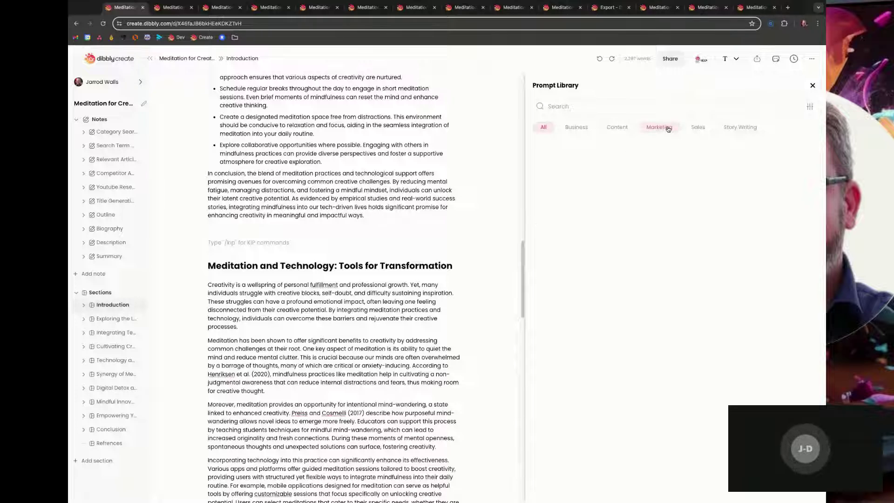
pyautogui.click(612, 128)
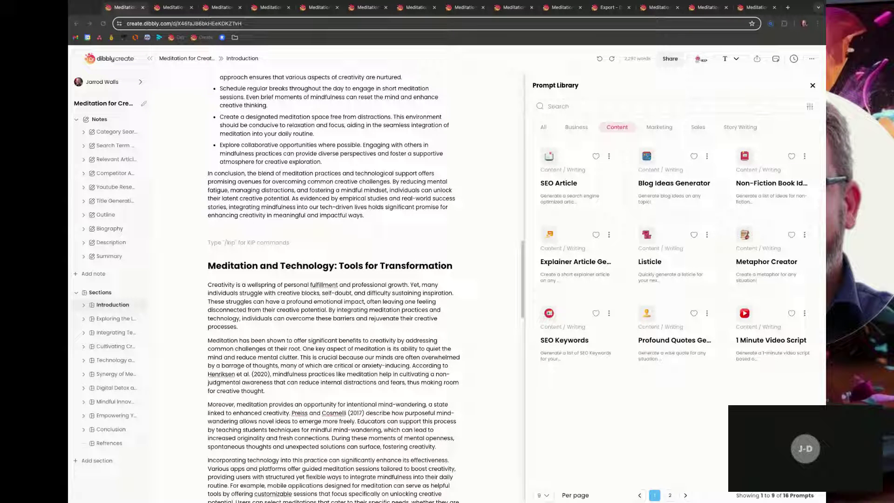
pyautogui.click(813, 85)
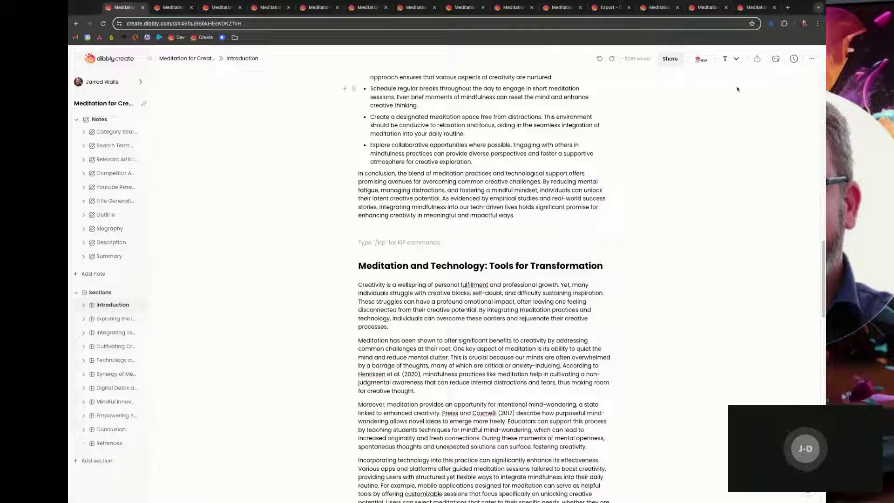
# - Open the book project's Export v2 page, returning once to the project to reach it from the project options
pyautogui.click(757, 59)
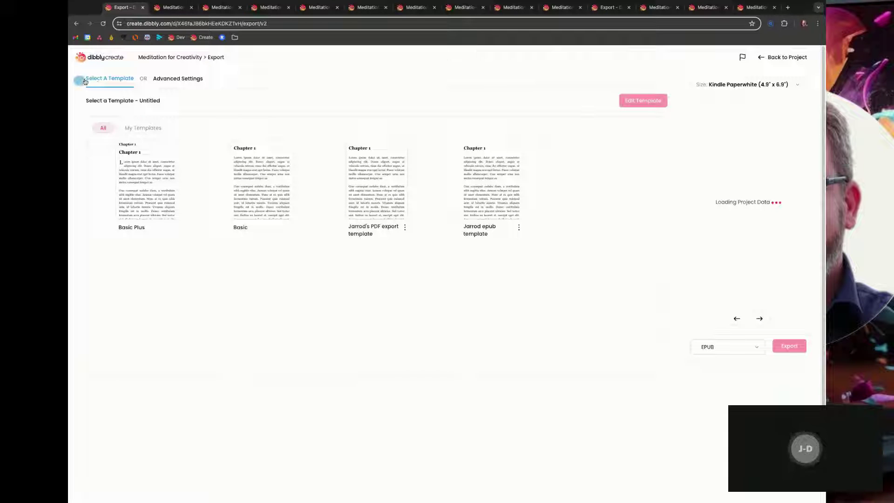
pyautogui.click(761, 57)
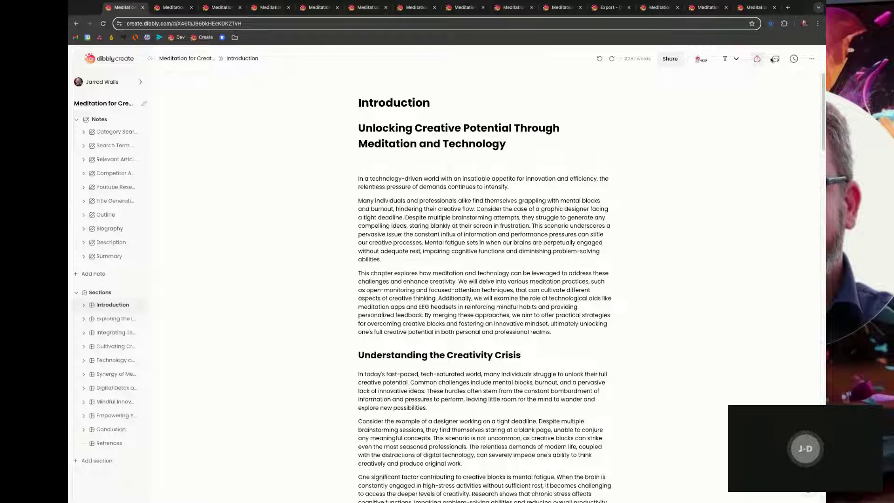
pyautogui.click(812, 61)
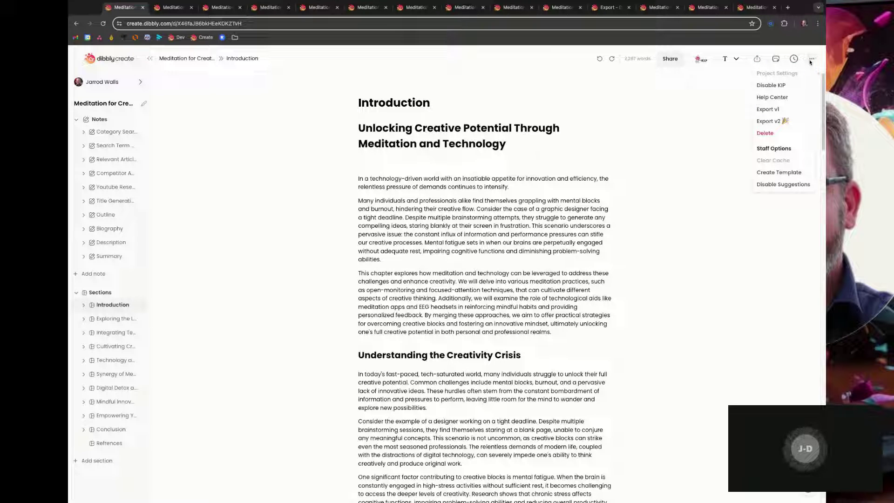
pyautogui.click(776, 124)
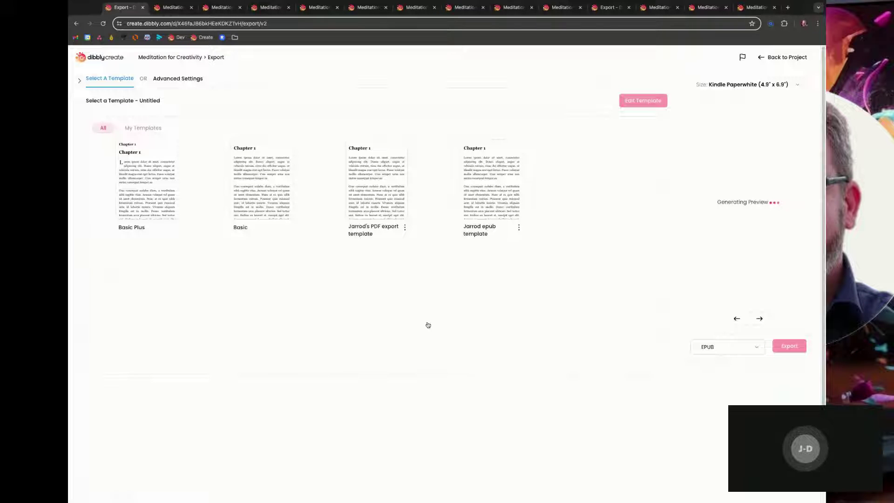
# - Preview the book with the custom PDF and epub templates, paging the epub preview from the contents list into "Understanding the Creativity Crisis"
pyautogui.click(368, 181)
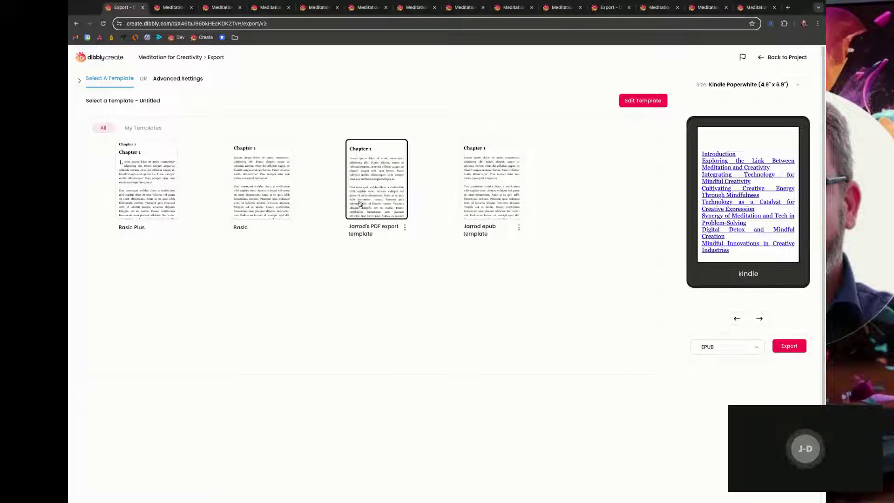
pyautogui.click(478, 227)
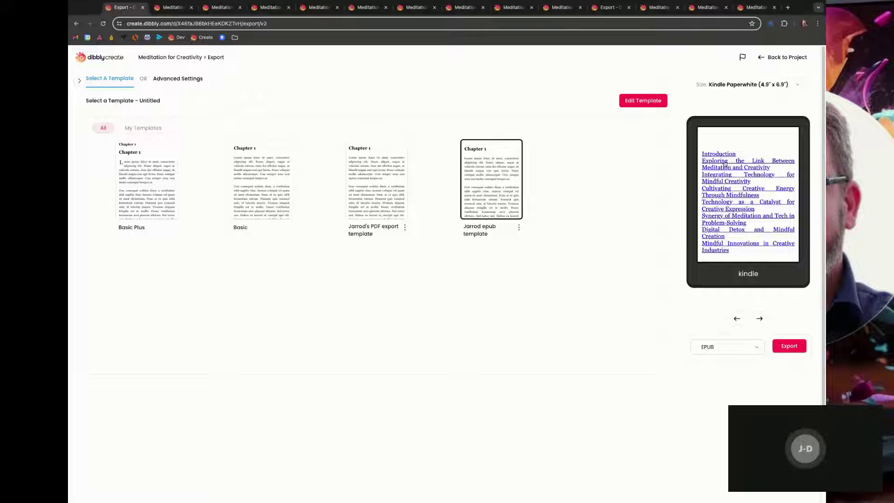
pyautogui.click(761, 318)
pyautogui.click(761, 319)
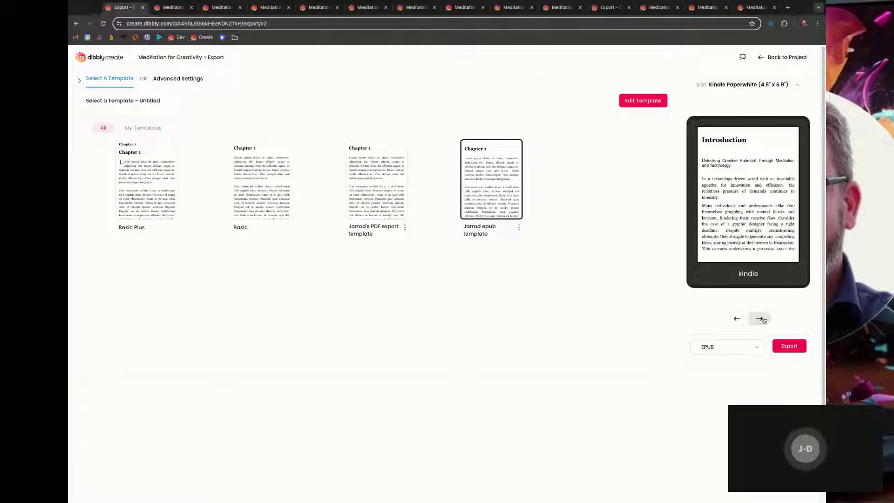
pyautogui.click(761, 319)
pyautogui.click(760, 319)
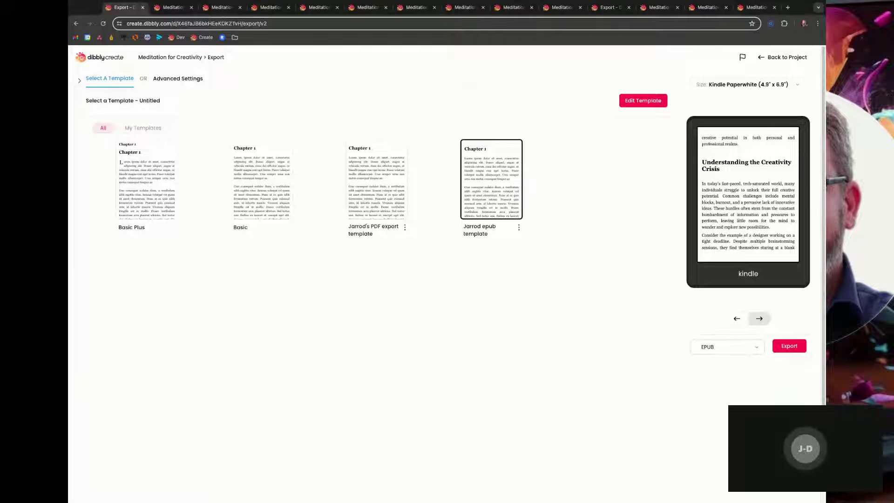
pyautogui.click(761, 319)
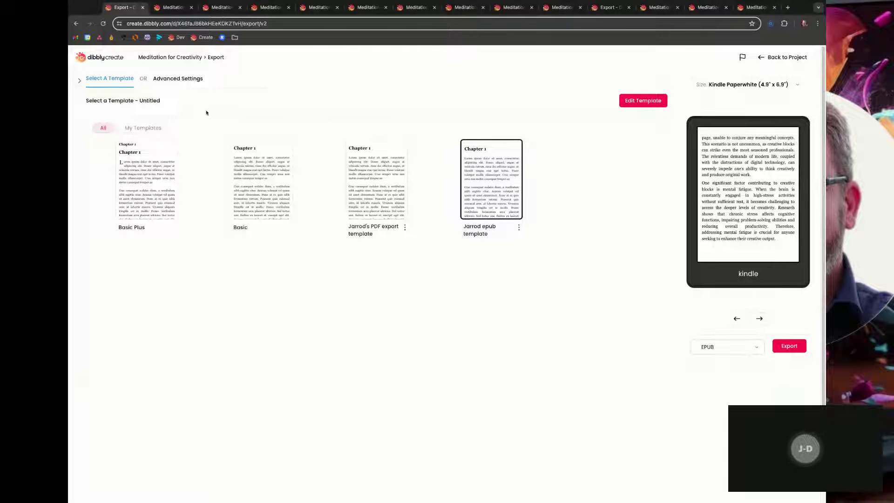
# - Select the custom PDF export template and review its advanced general and table of contents settings
pyautogui.click(367, 172)
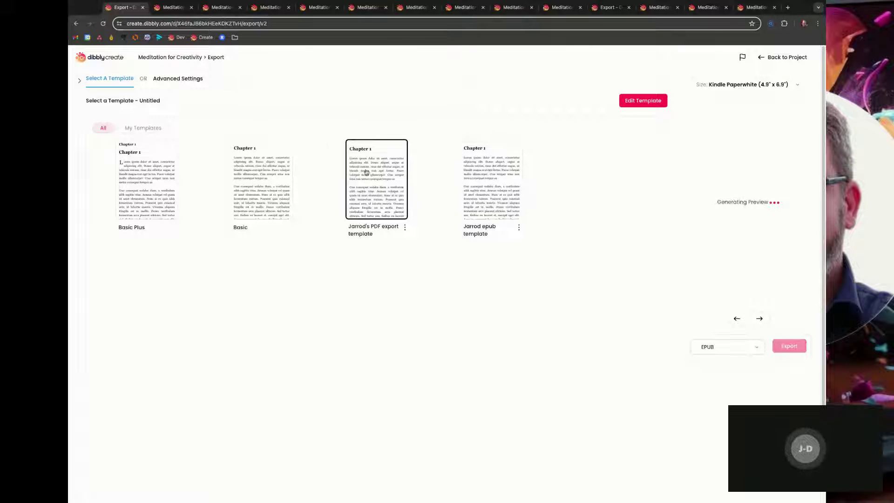
pyautogui.click(186, 82)
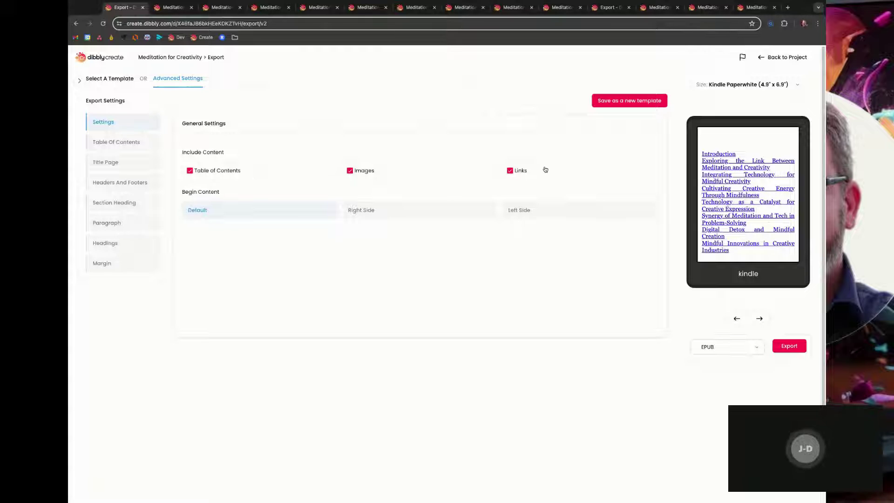
pyautogui.click(112, 141)
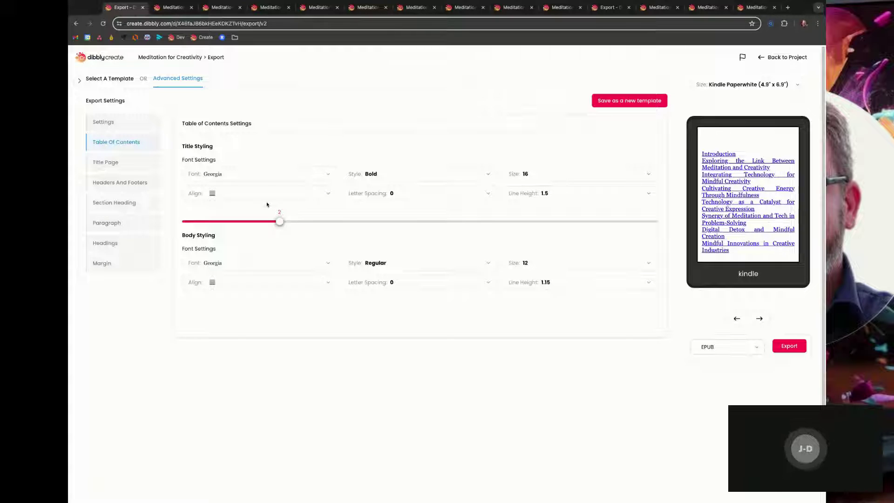
# - Set the title page's title to "Meditation for Creativity"
pyautogui.click(126, 164)
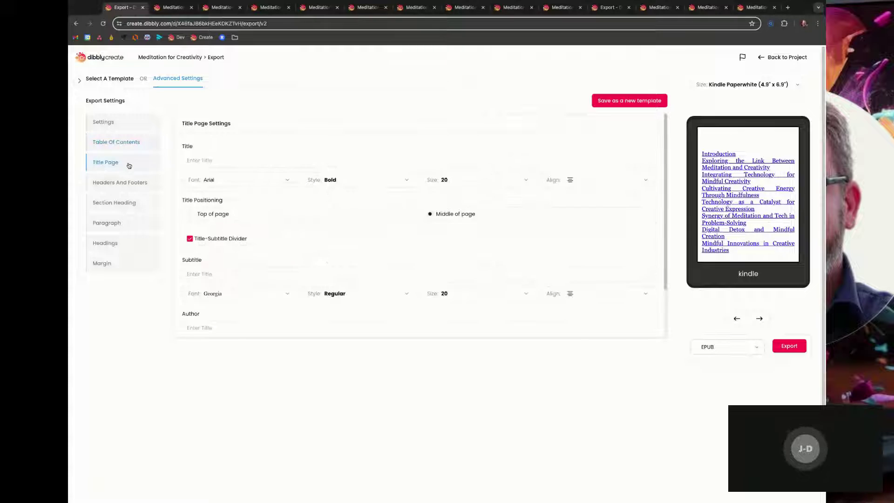
pyautogui.click(208, 162)
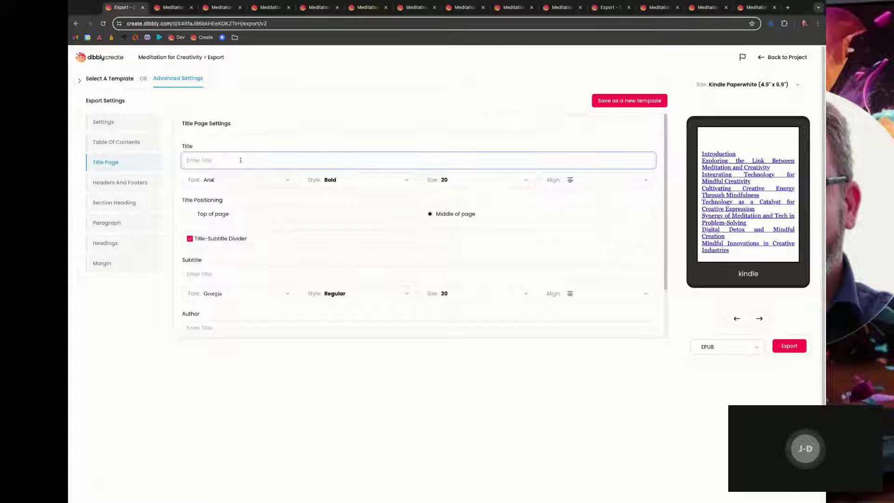
pyautogui.write('Meditatio')
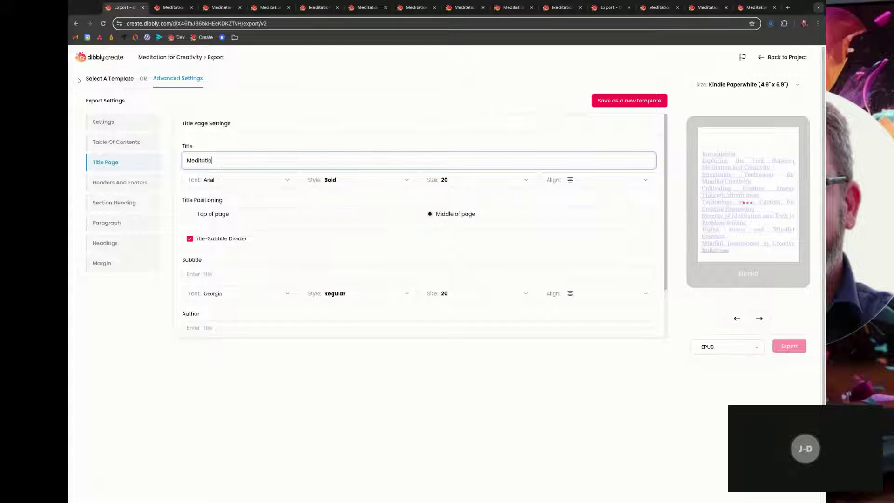
pyautogui.write('n for Creativity')
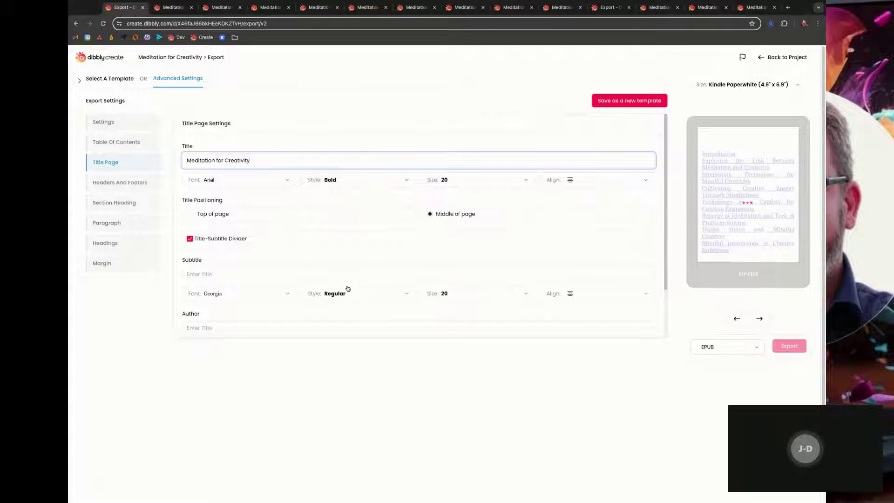
# - Switch the export format to PDF and set the title page's subtitle to "Using Meditation to enhance your creativity"
pyautogui.click(226, 273)
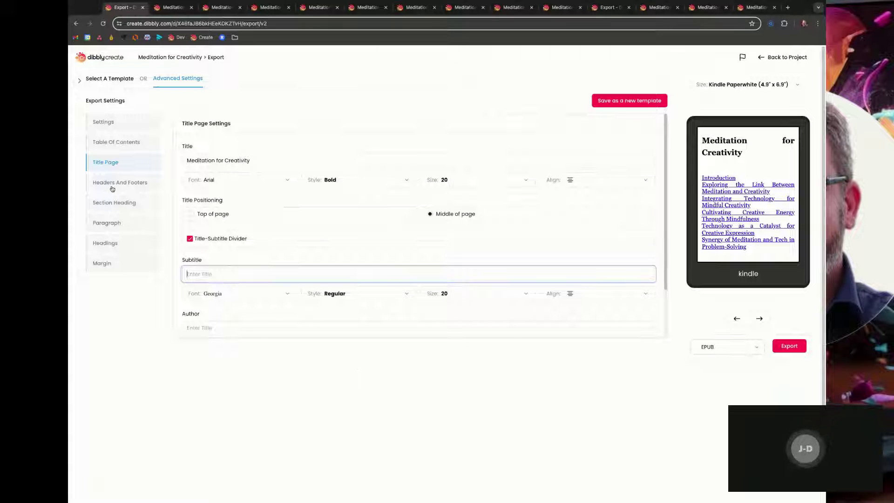
pyautogui.click(750, 349)
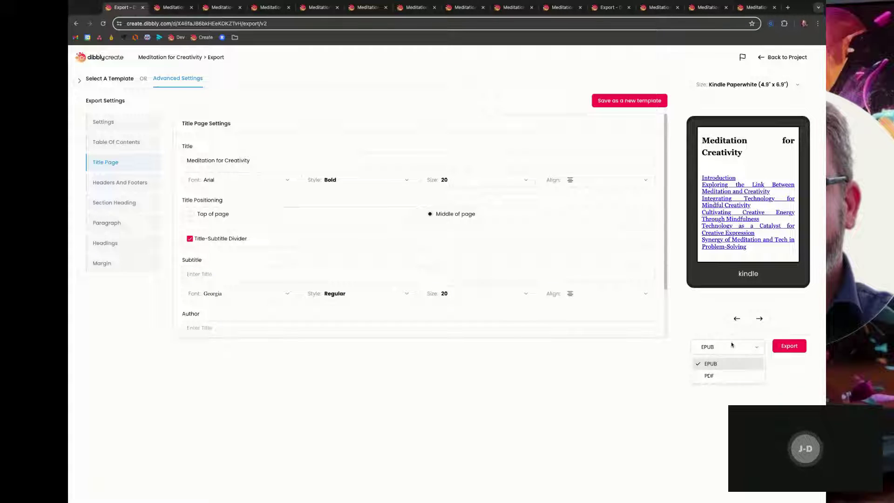
pyautogui.click(723, 374)
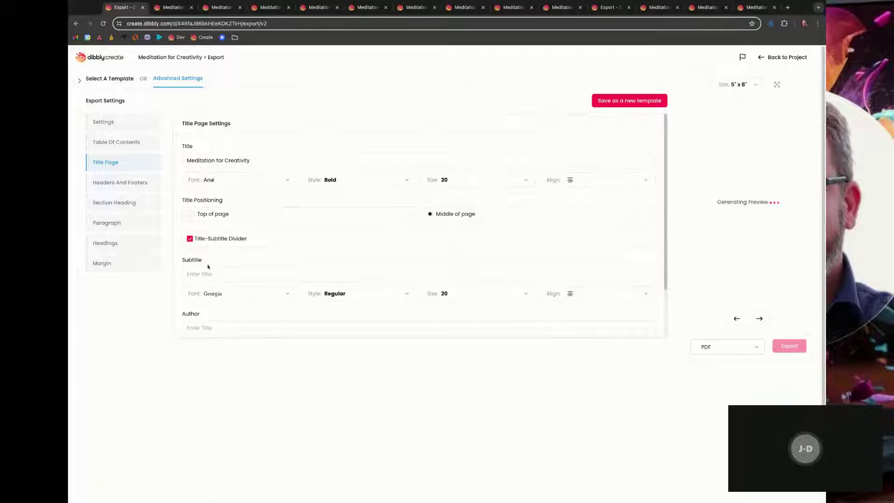
pyautogui.click(229, 274)
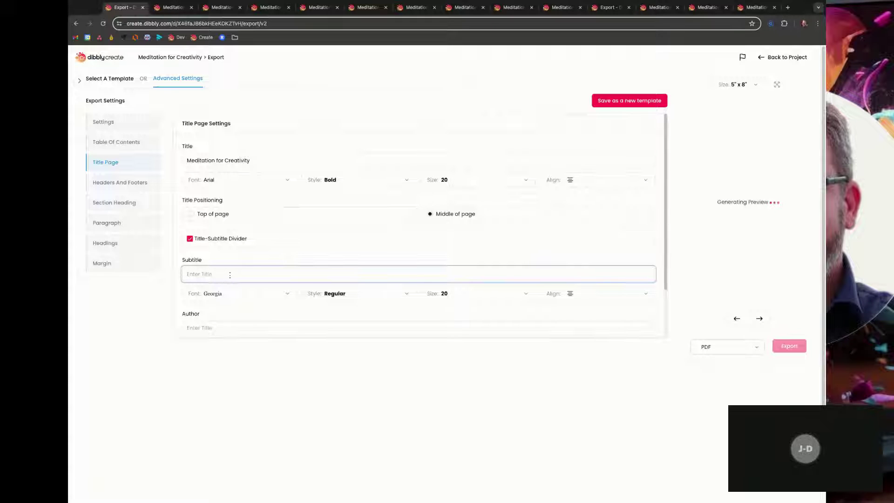
pyautogui.write('Using Meditation')
pyautogui.write('to enhance your')
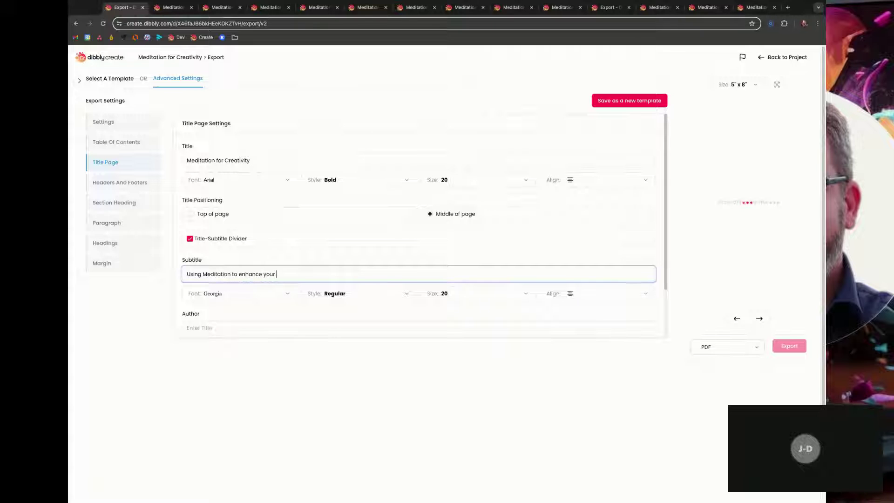
pyautogui.write(' creativity')
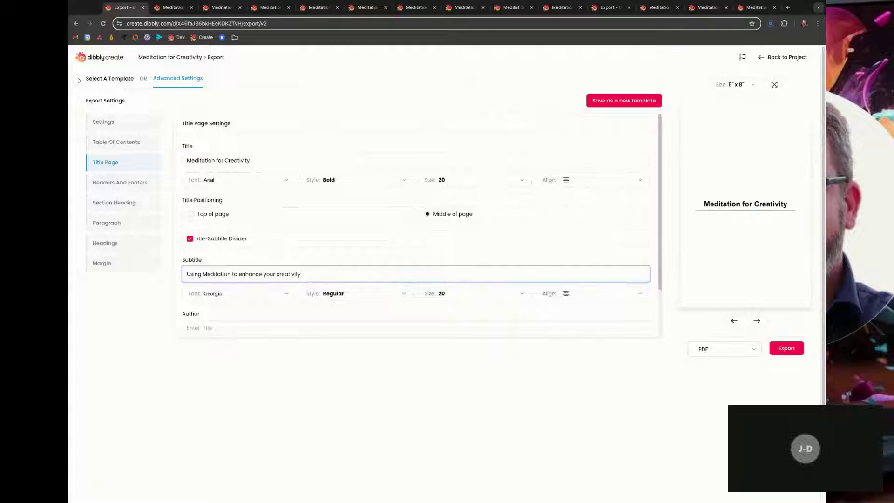
pyautogui.click(345, 421)
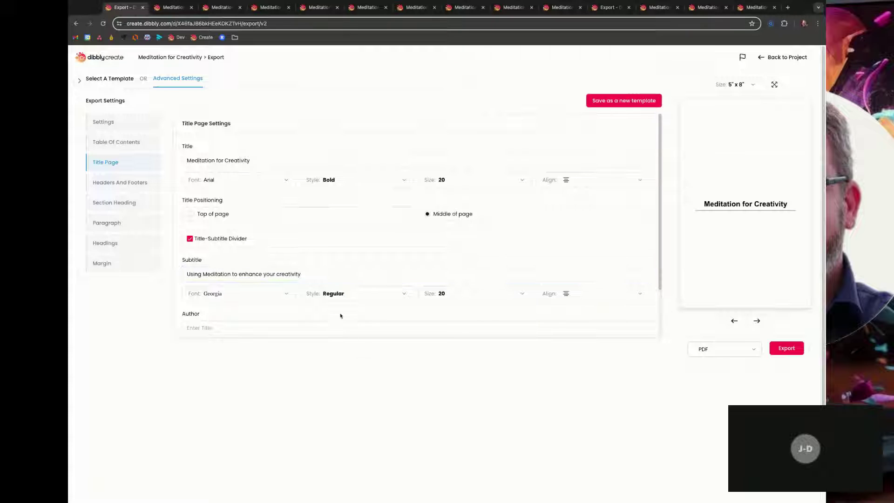
# - Enter the author's full name on the title page
pyautogui.click(367, 322)
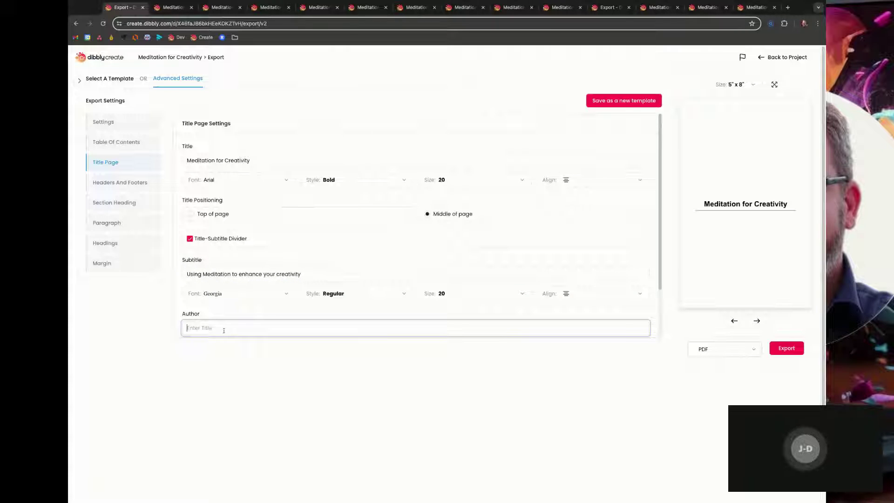
pyautogui.write('Jorrod Walls')
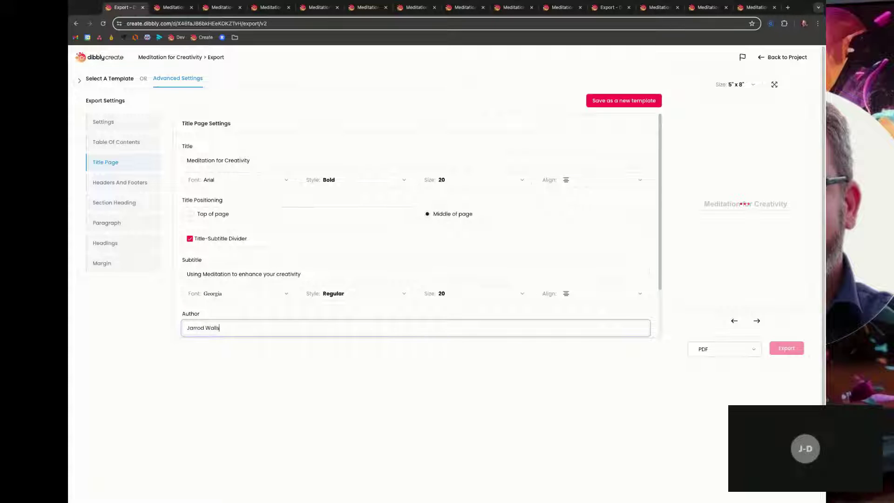
pyautogui.click(296, 403)
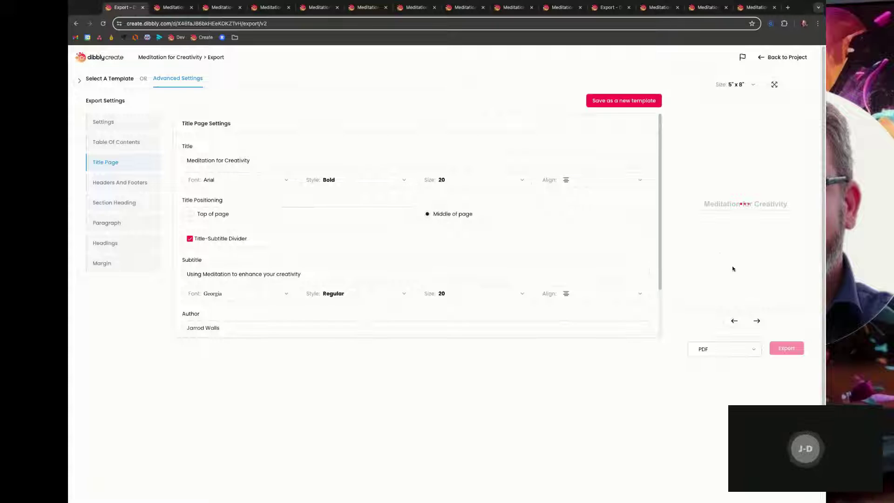
# - Check the file formats available for exporting the book, keeping PDF
pyautogui.click(729, 354)
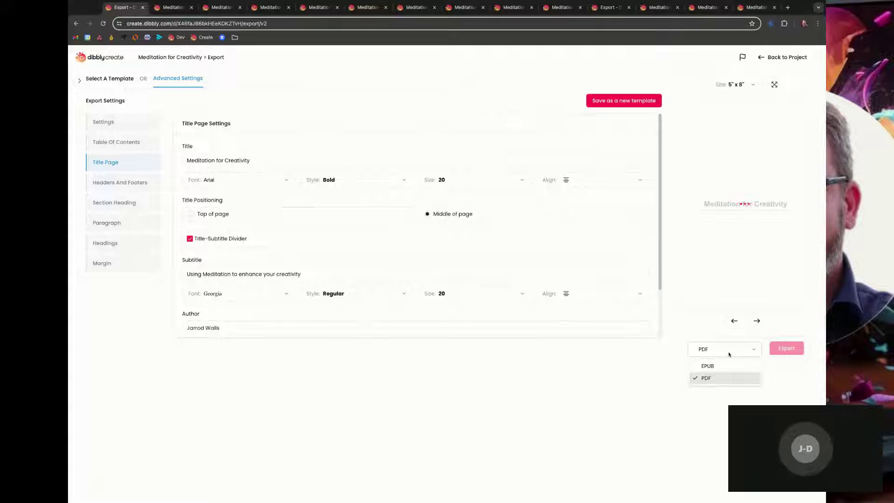
pyautogui.click(729, 354)
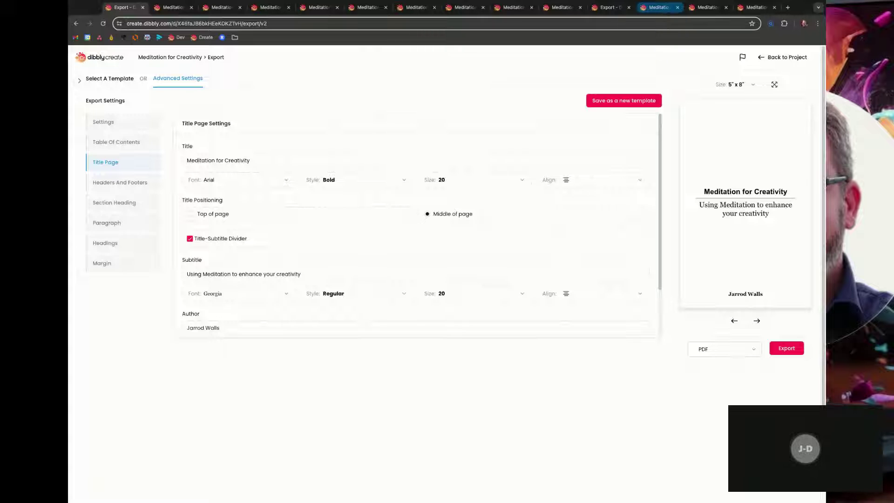
# - Review the Biographer's inputs and generated biography, and the book description produced by the Description tool
pyautogui.click(656, 7)
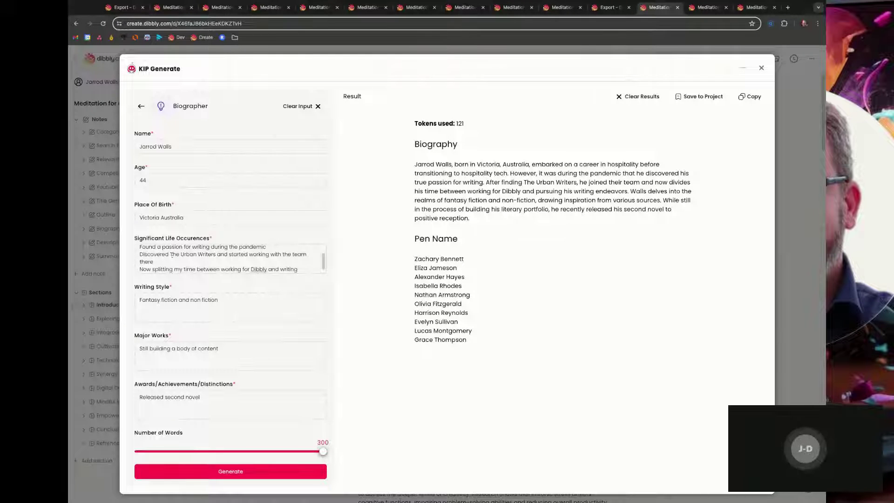
pyautogui.scroll(-1, 172, 255)
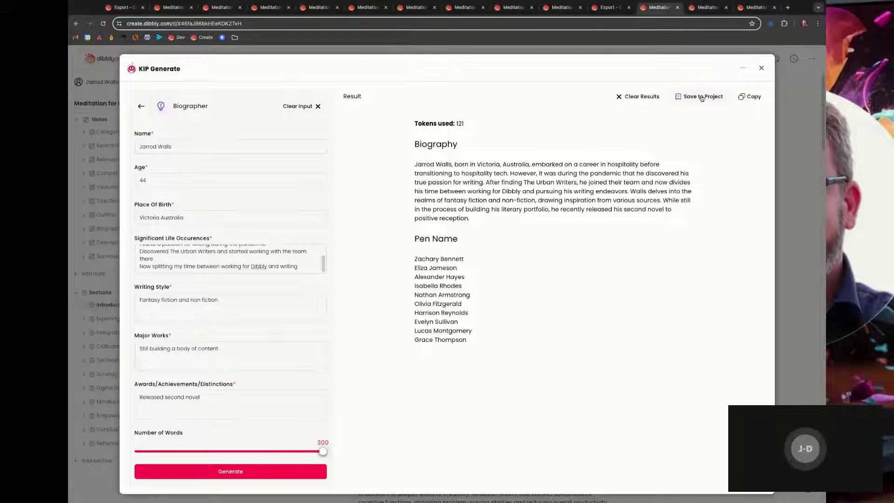
pyautogui.click(706, 9)
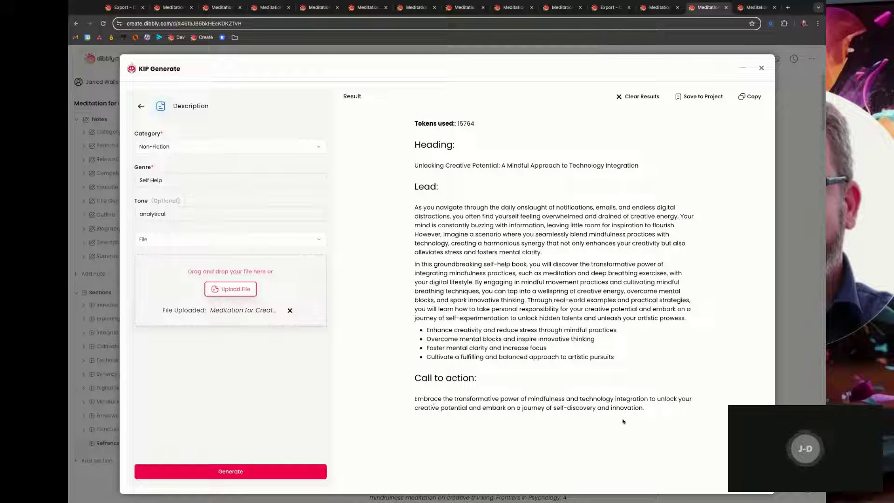
pyautogui.click(701, 101)
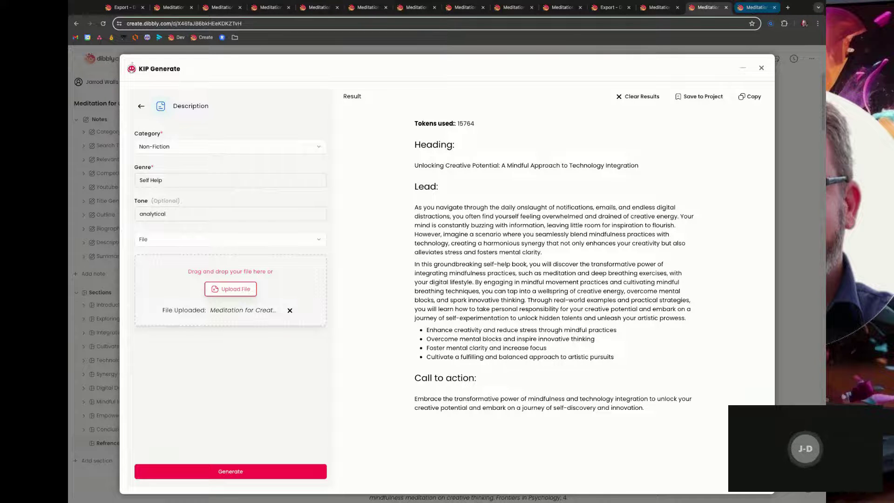
# - Examine the Summarizer's source options and read its generated summary, takeaways, post ideas and query answers, then close KIP Generate
pyautogui.click(755, 7)
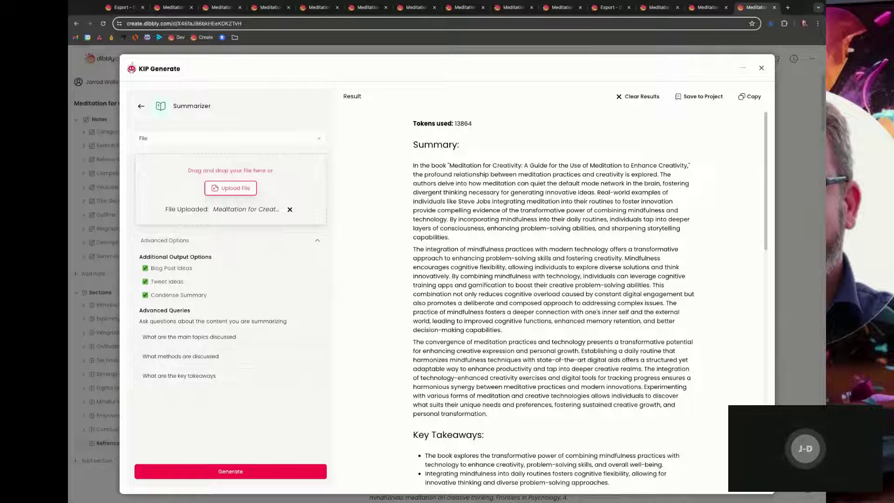
pyautogui.click(178, 141)
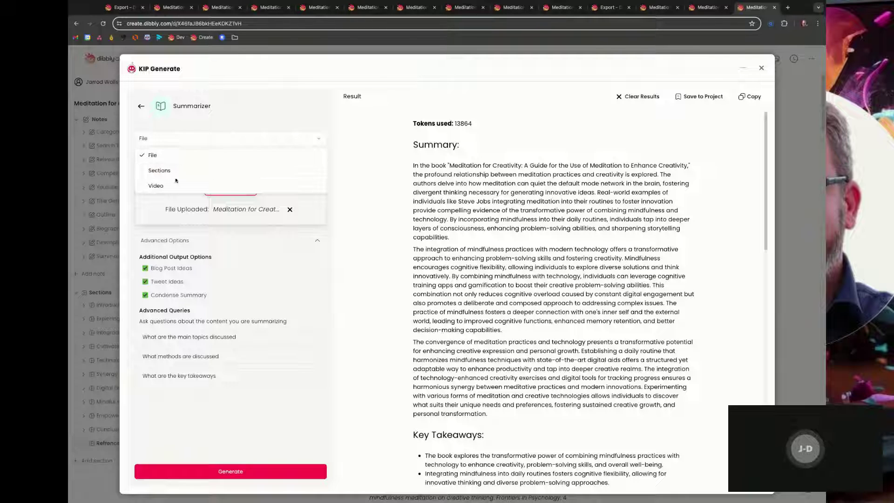
pyautogui.click(237, 193)
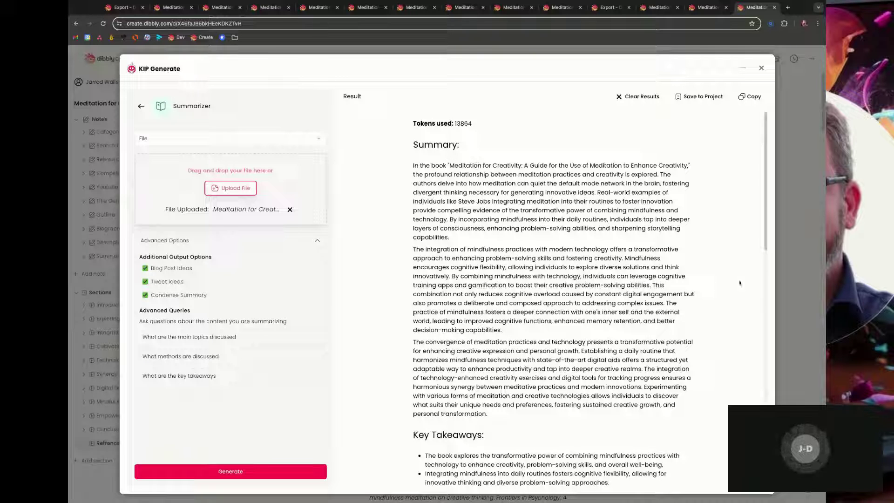
pyautogui.scroll(-1, 767, 243)
pyautogui.scroll(-7, 767, 242)
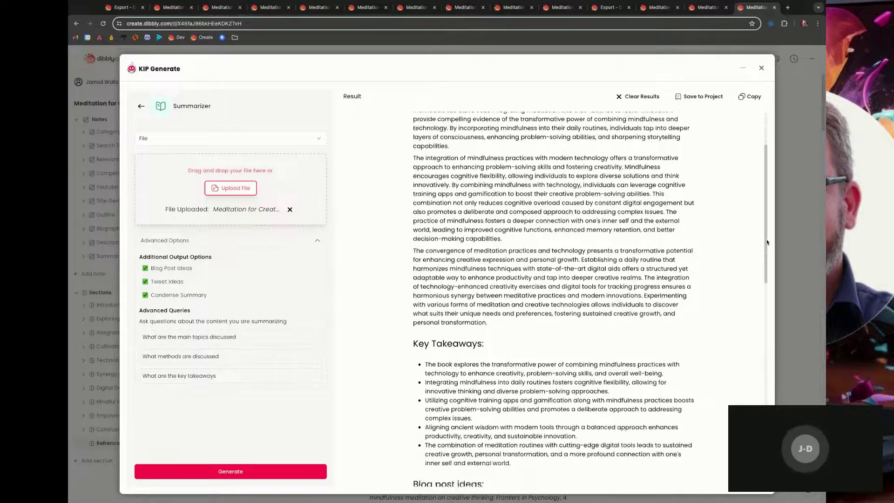
pyautogui.scroll(-5, 768, 242)
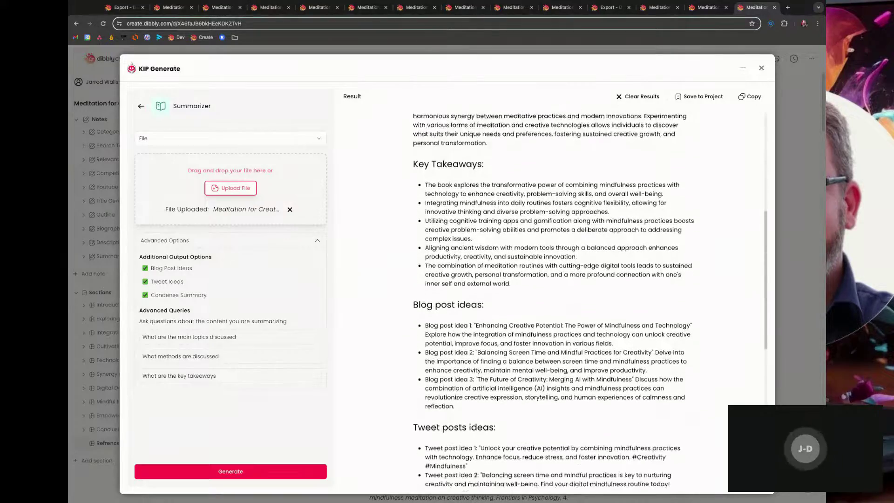
pyautogui.scroll(-8, 767, 242)
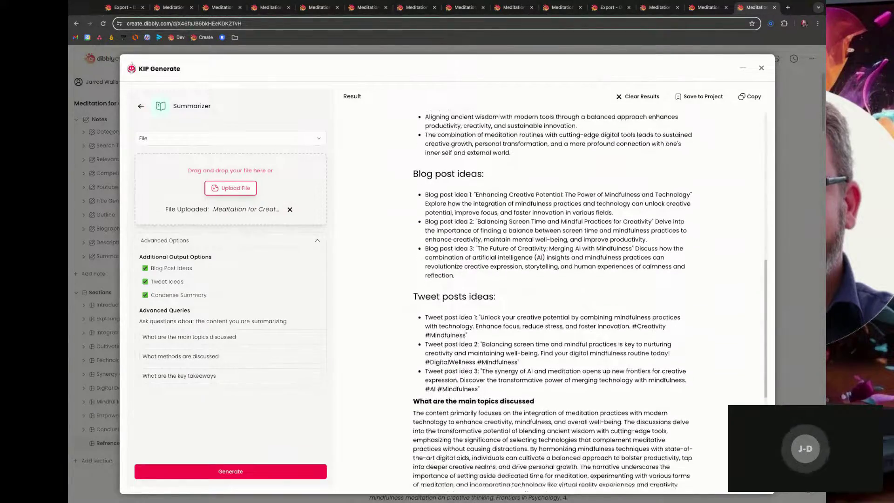
pyautogui.scroll(-1, 553, 298)
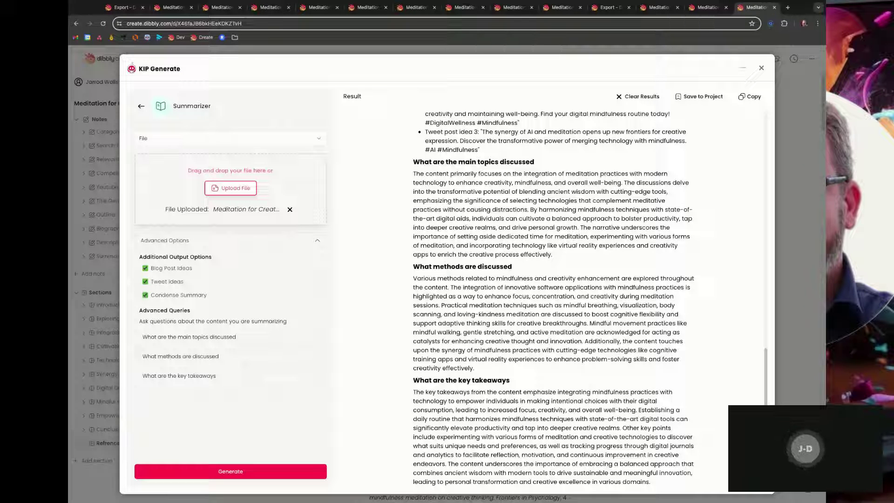
pyautogui.click(760, 69)
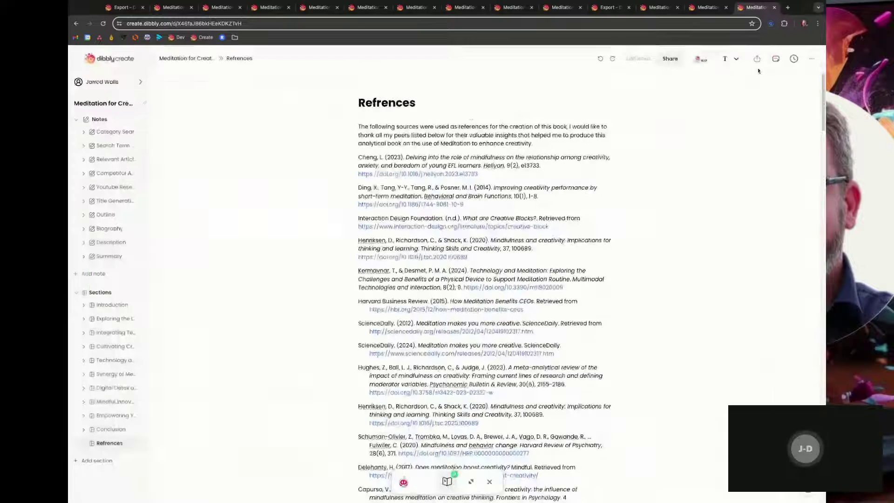
# - Leave the export page and reopen the Meditation for Creativity project at its Introduction section
pyautogui.click(126, 8)
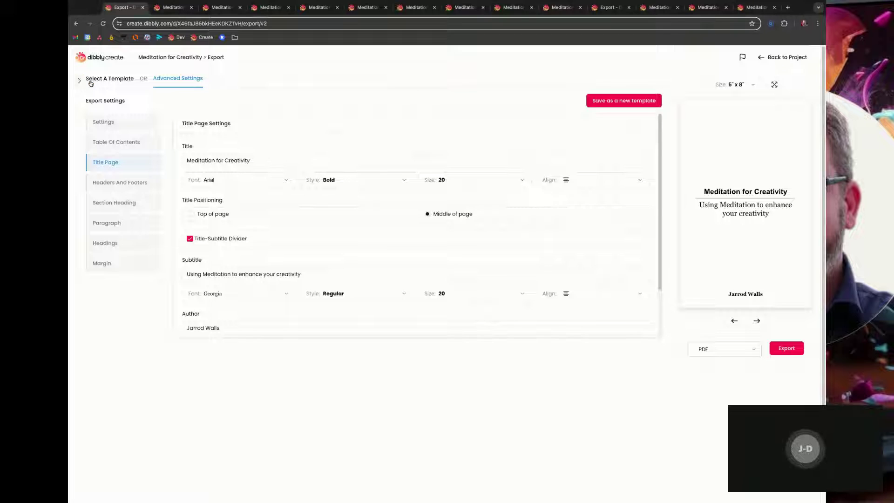
pyautogui.click(99, 62)
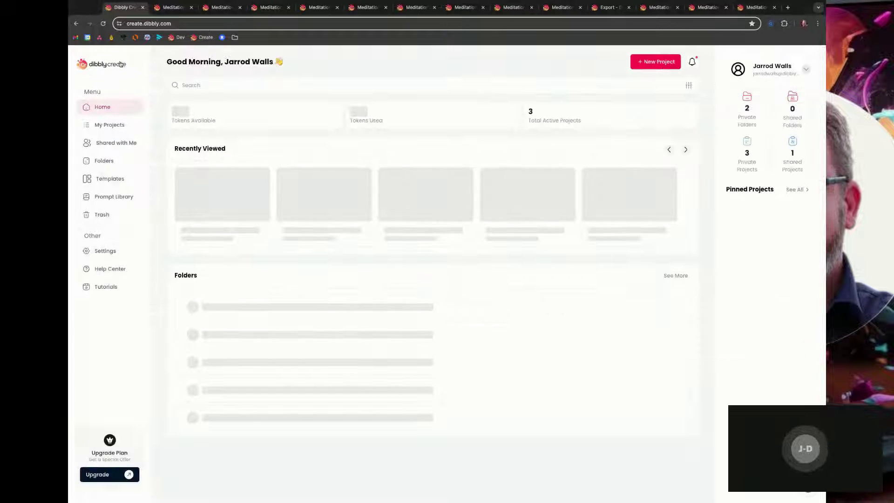
pyautogui.click(219, 213)
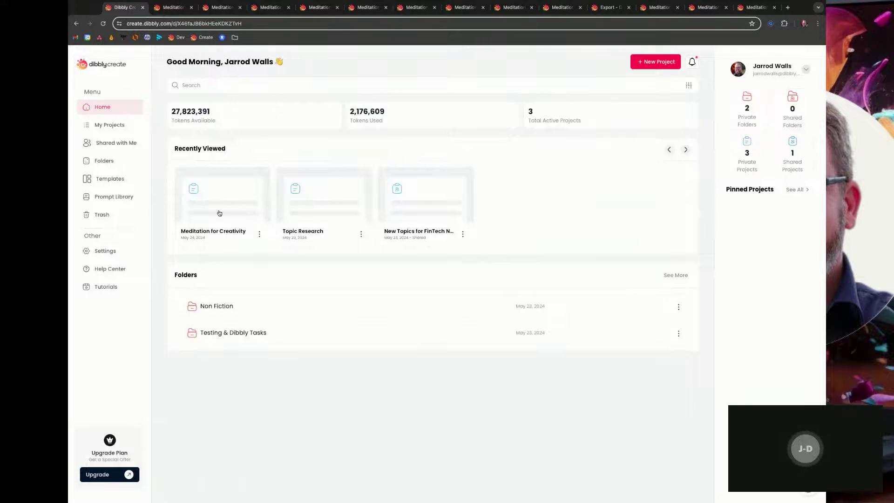
pyautogui.scroll(-2, 442, 360)
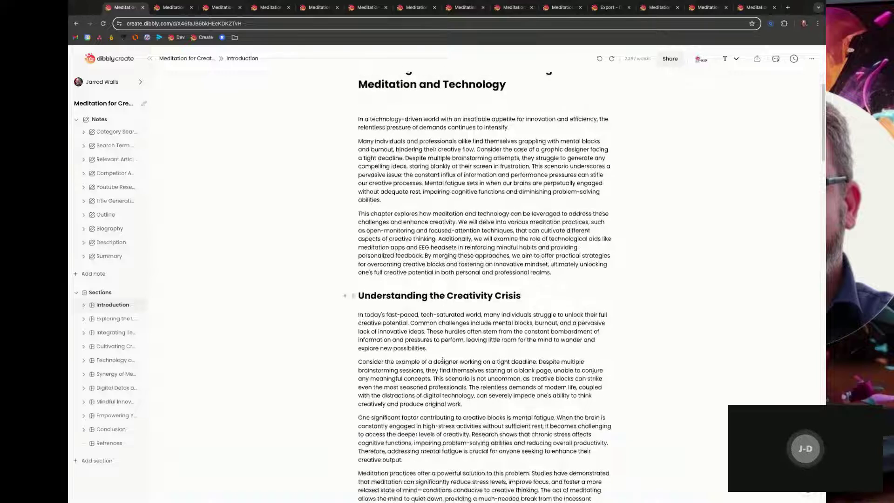
pyautogui.scroll(2, 442, 359)
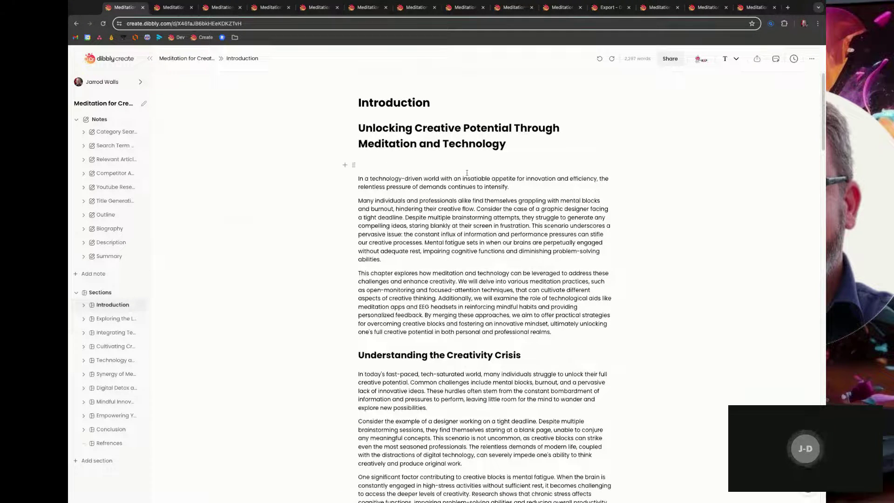
# - Generate an image with KIP below the Introduction's "Unlocking Creative Potential" heading, using a prompt beginning "Meditation for creative"
pyautogui.click(466, 166)
pyautogui.write('/kip')
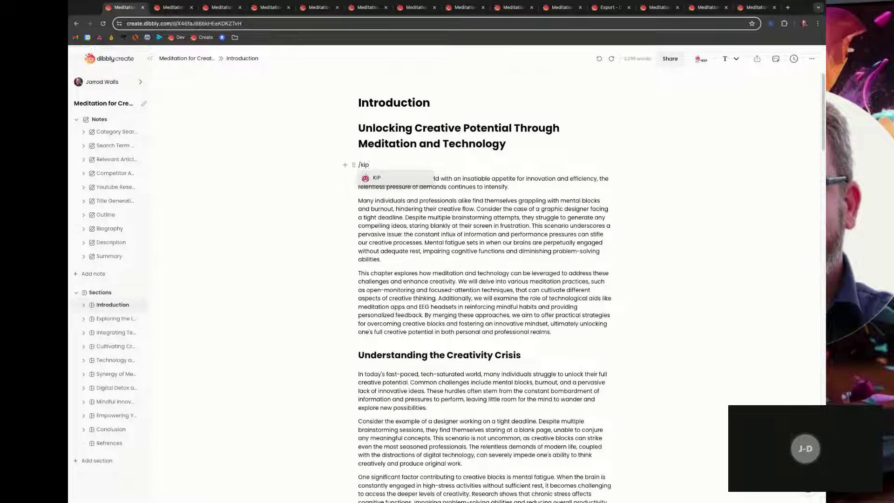
pyautogui.click(412, 178)
pyautogui.click(402, 238)
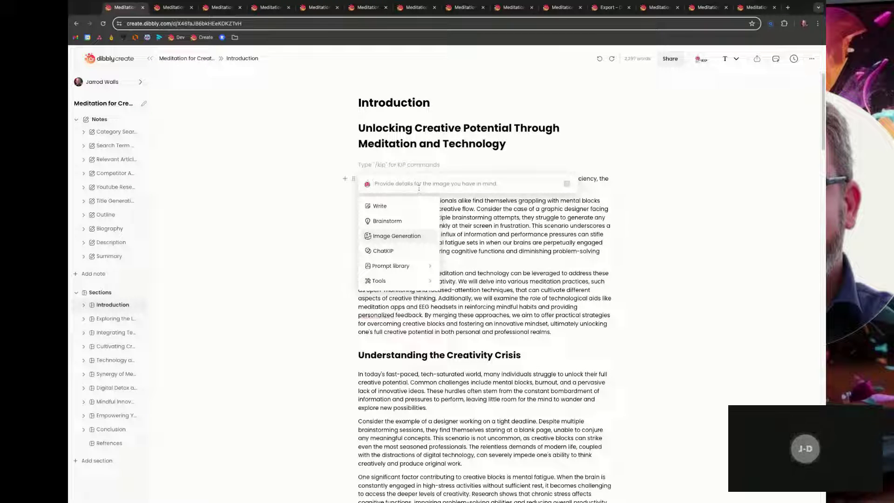
pyautogui.write('Medita')
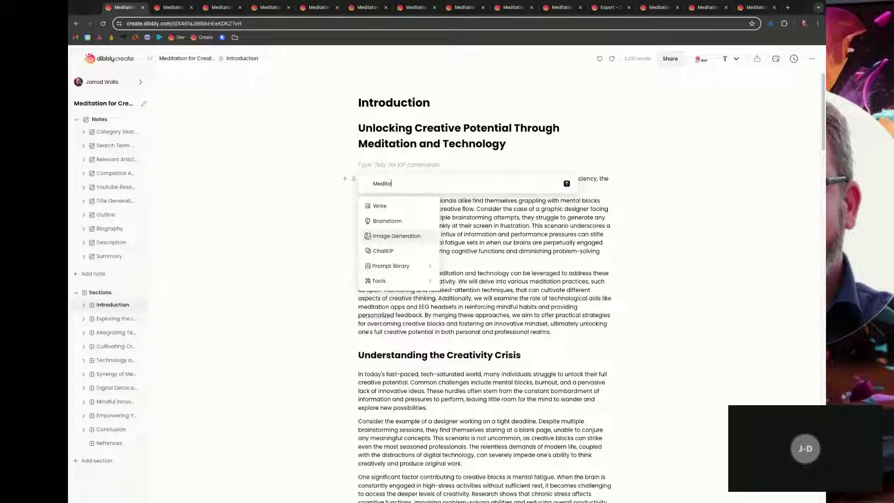
pyautogui.write('tion for c')
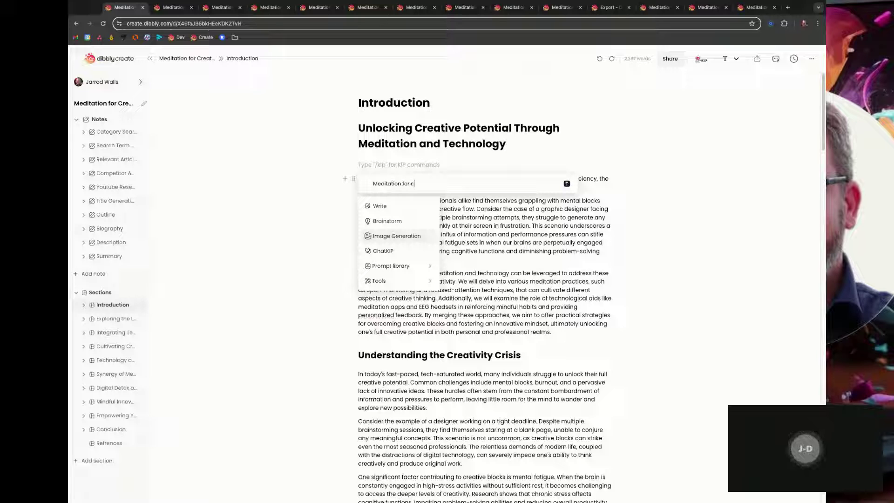
pyautogui.write('reati')
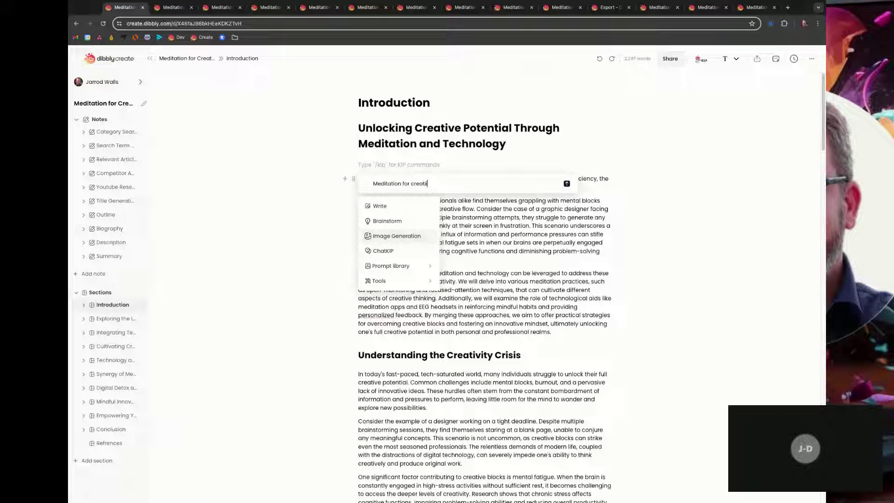
pyautogui.write('ve')
pyautogui.press('Escape')
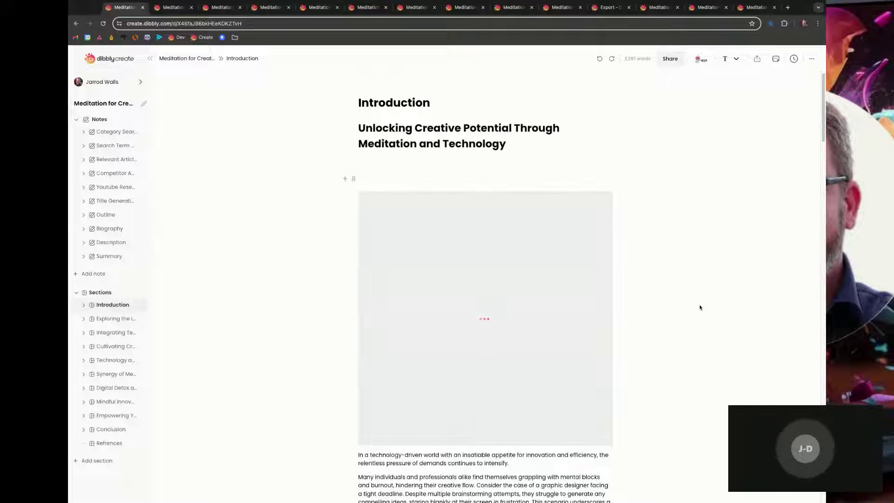
# - Dismiss the generated image without inserting it and clear the text selection in the Introduction
pyautogui.scroll(-1, 670, 298)
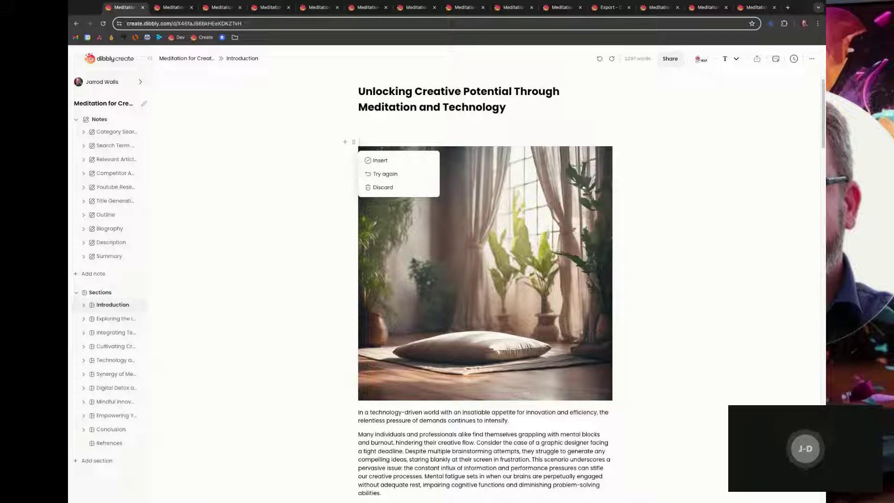
pyautogui.click(525, 419)
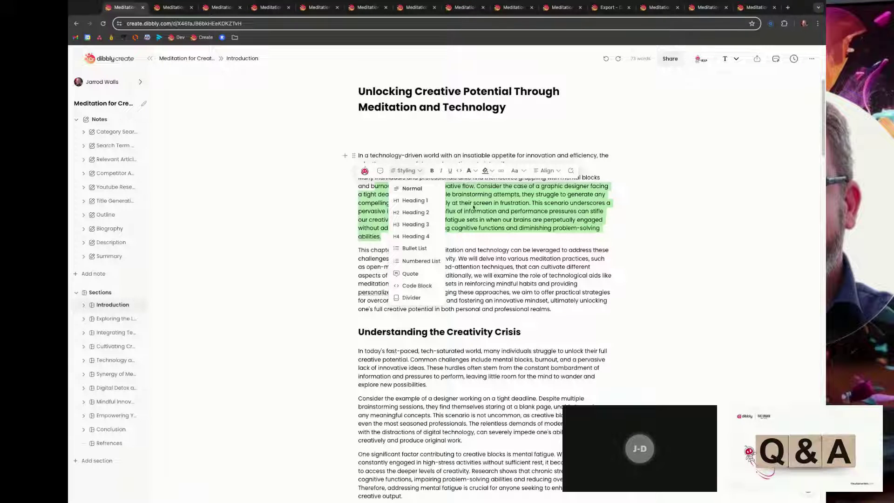
pyautogui.click(487, 271)
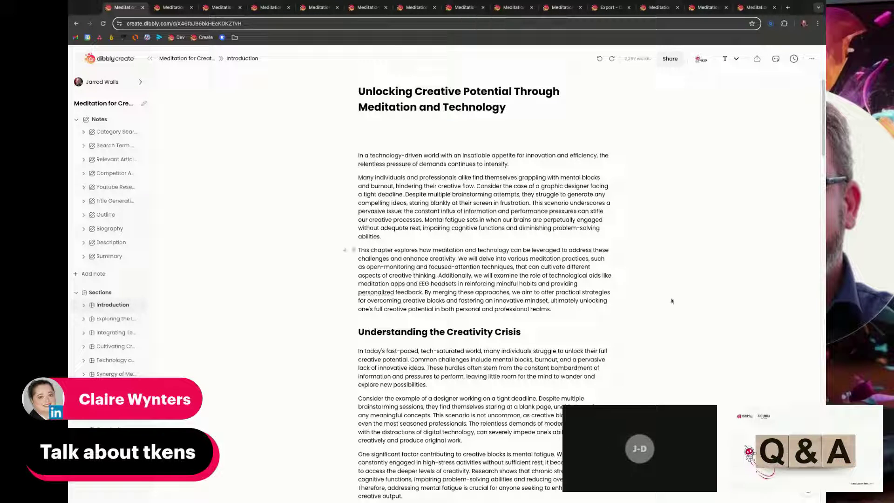
# - Check token use in the research notes, look through two chapter sections, and open the home dashboard to view the account's token figures
pyautogui.click(117, 132)
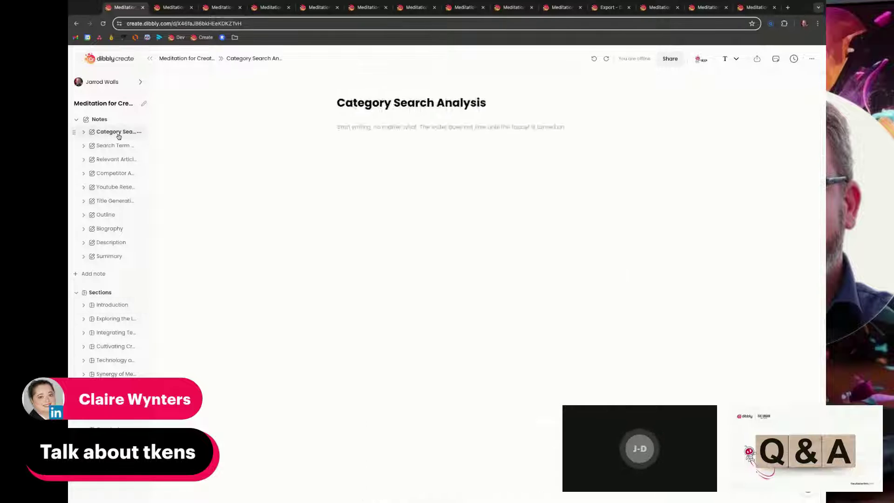
pyautogui.click(97, 146)
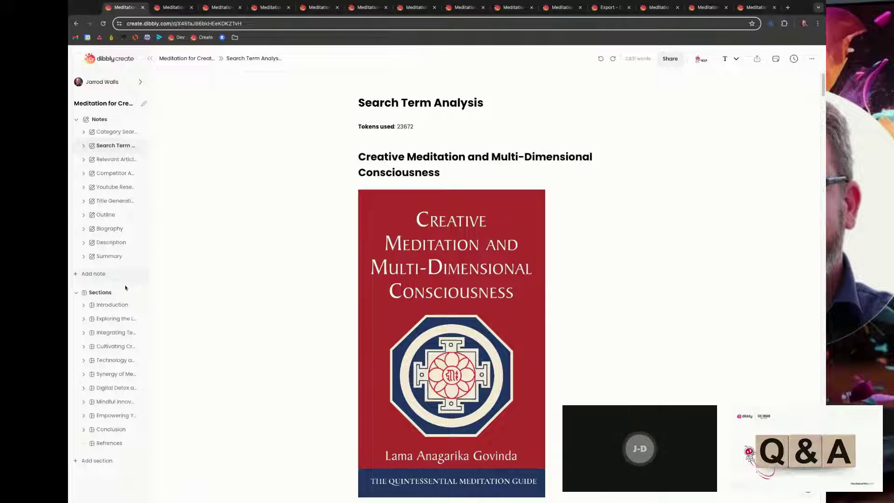
pyautogui.click(108, 321)
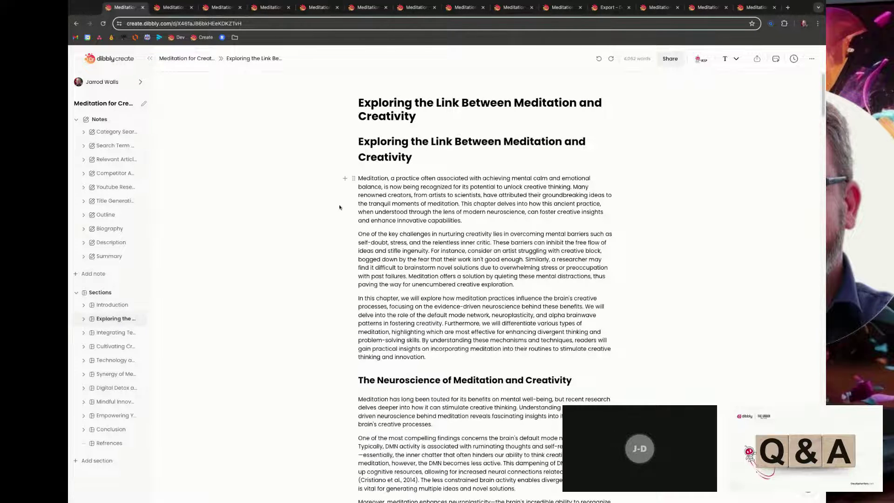
pyautogui.click(112, 333)
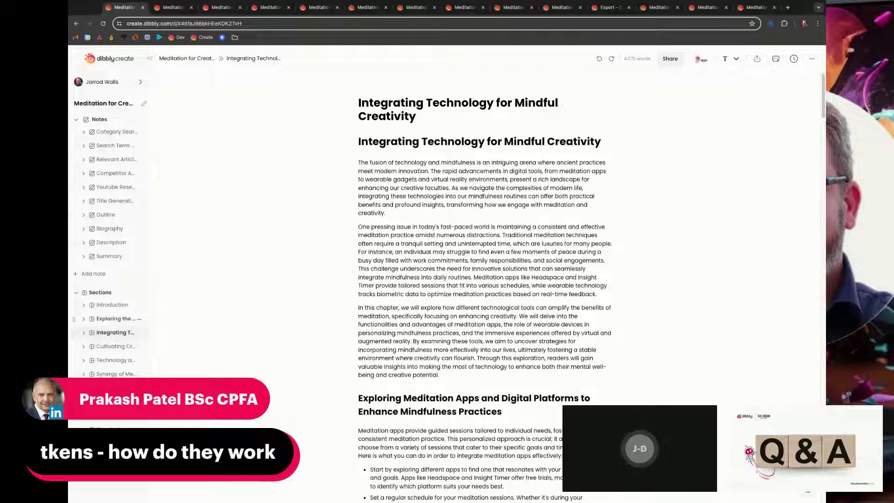
pyautogui.click(112, 60)
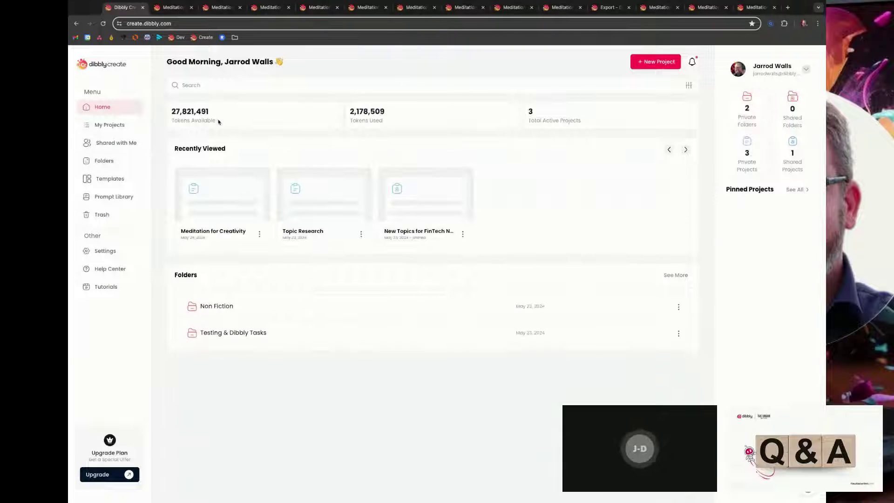